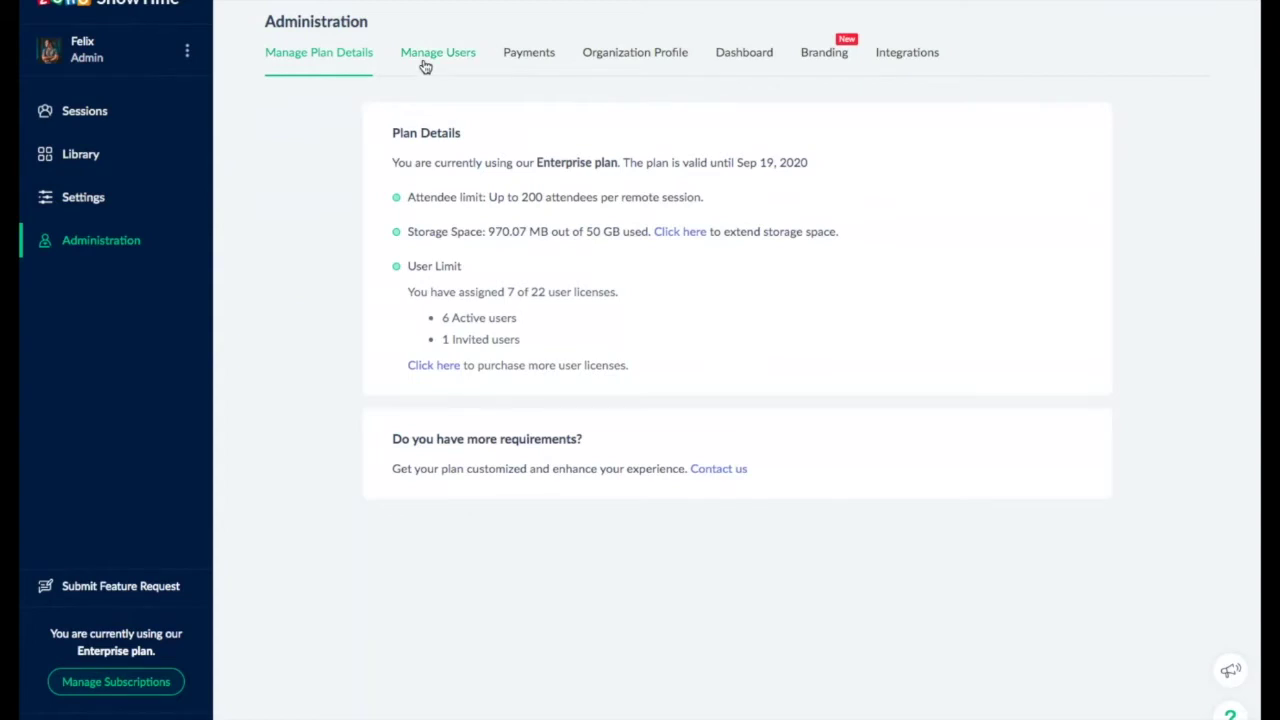
Open user management in the administration area and examine the organization's users and their roles
click(426, 60)
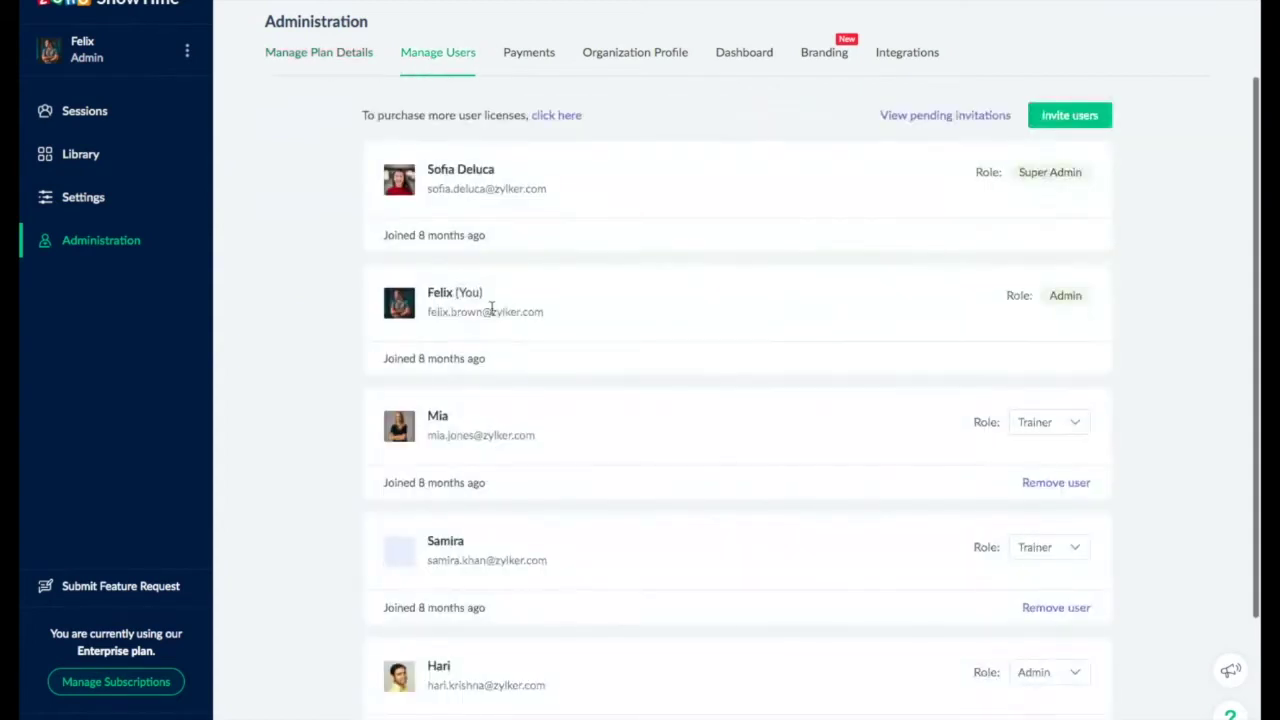
scroll(591, 457, down, 2)
scroll(591, 457, up, 2)
scroll(591, 457, down, 2)
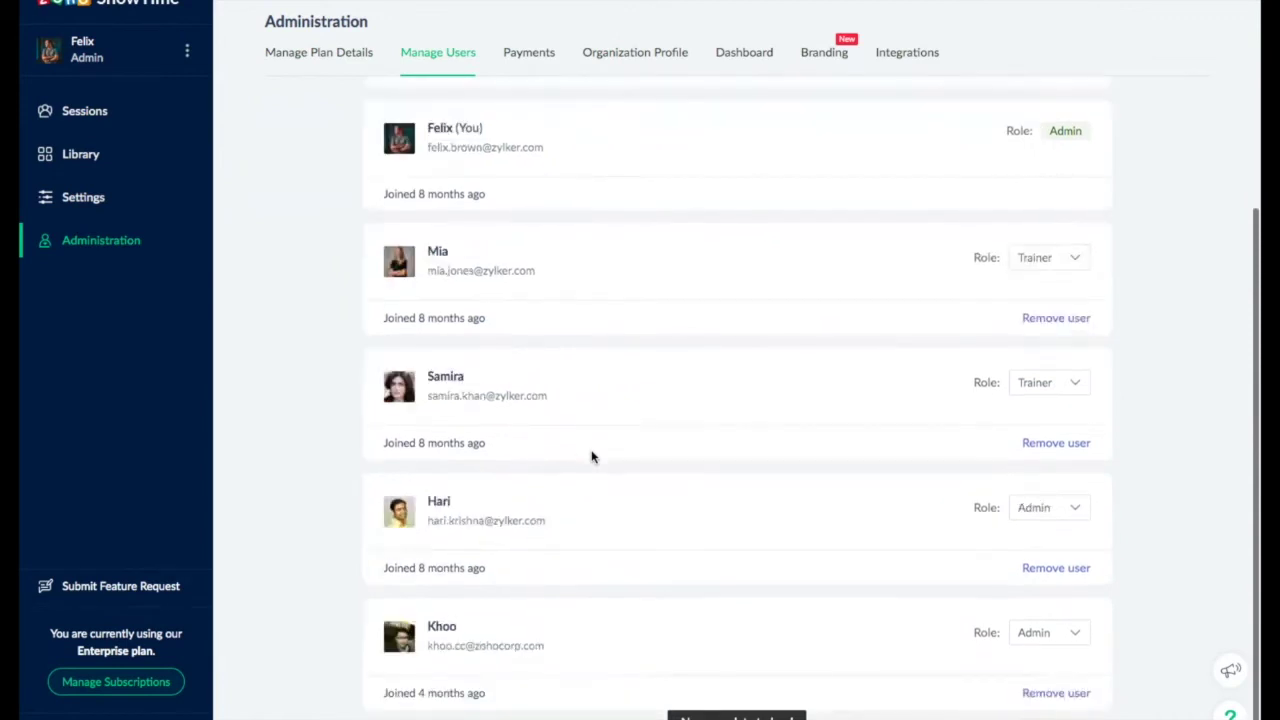
scroll(591, 457, up, 2)
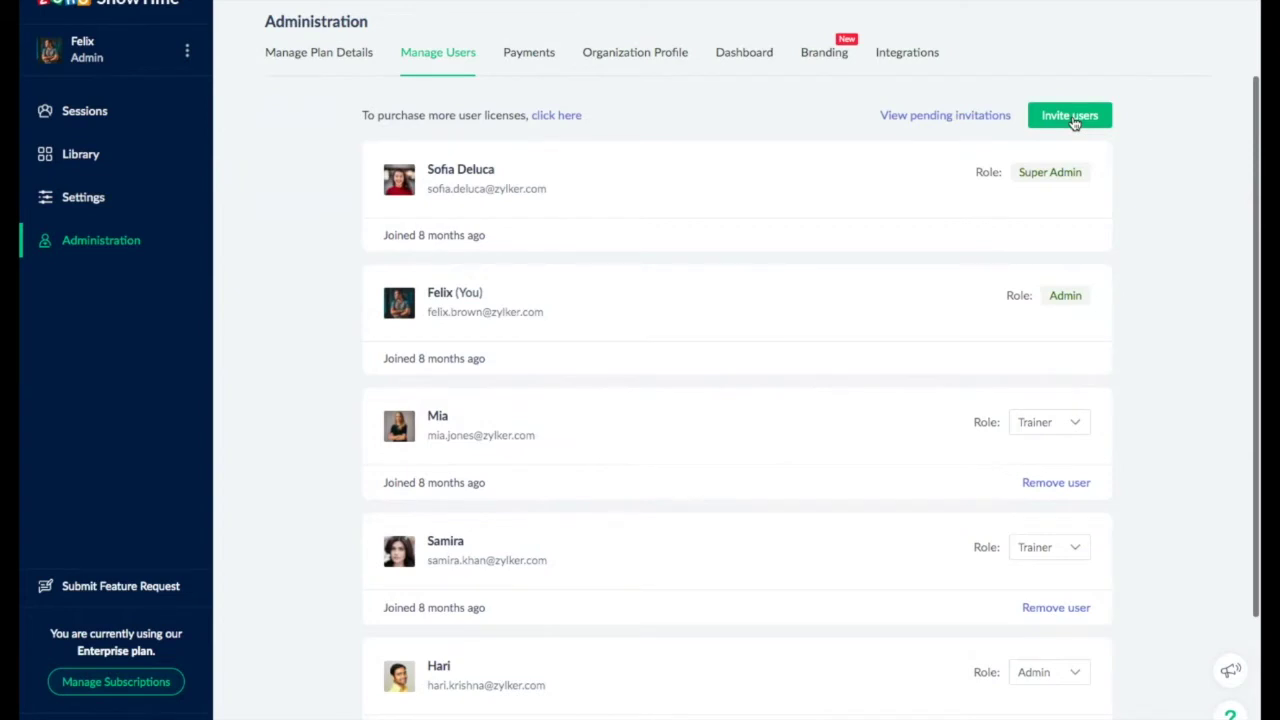
Examine the role options offered in the user invitation form and close the form without inviting anyone
click(1070, 116)
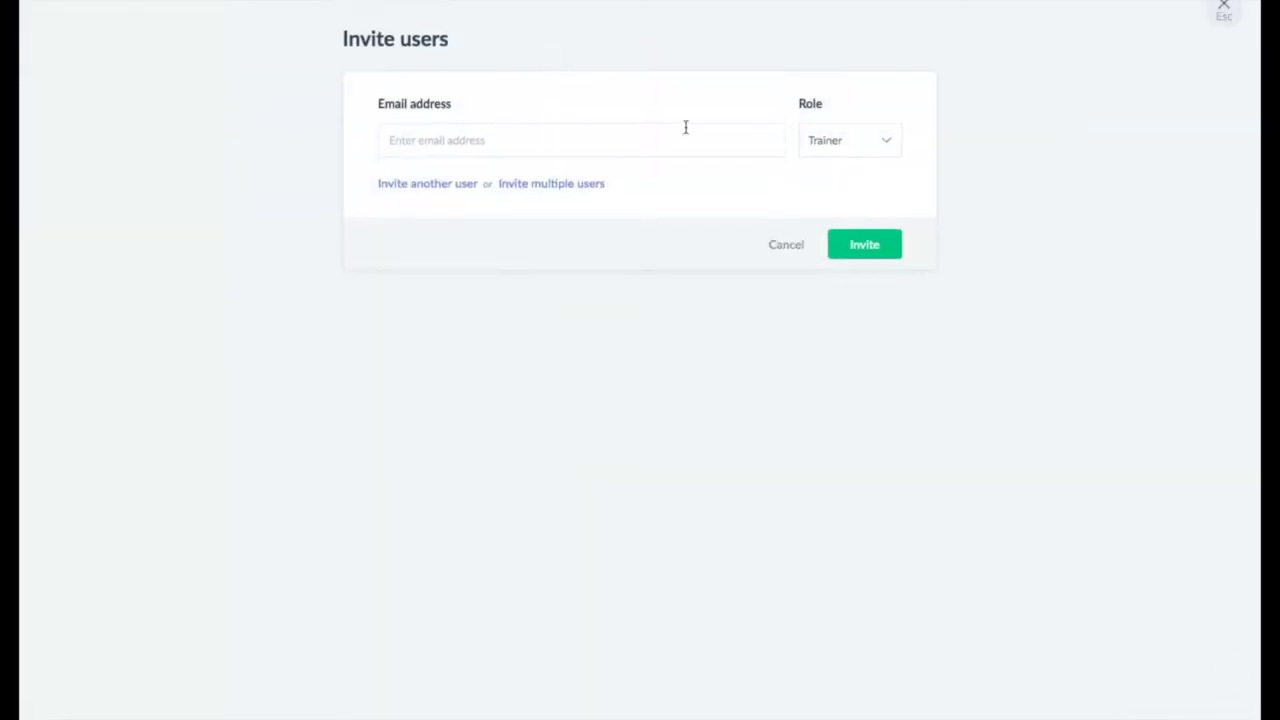
click(889, 144)
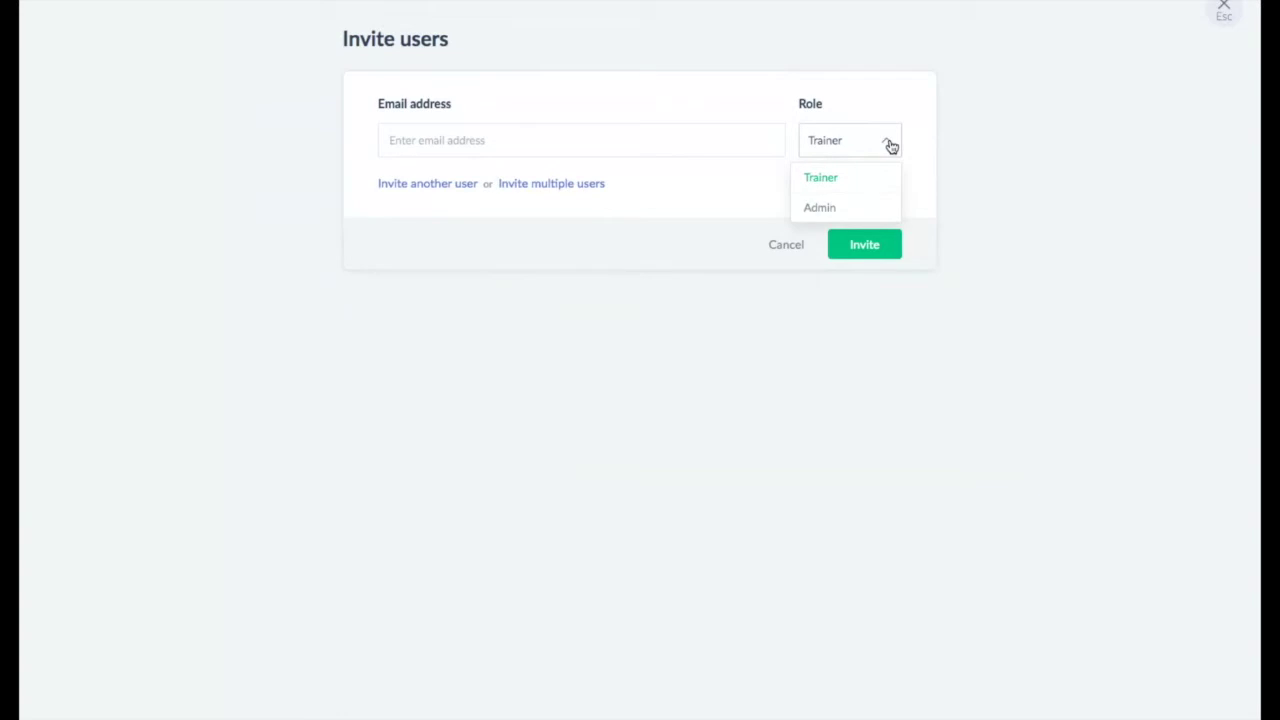
click(1223, 10)
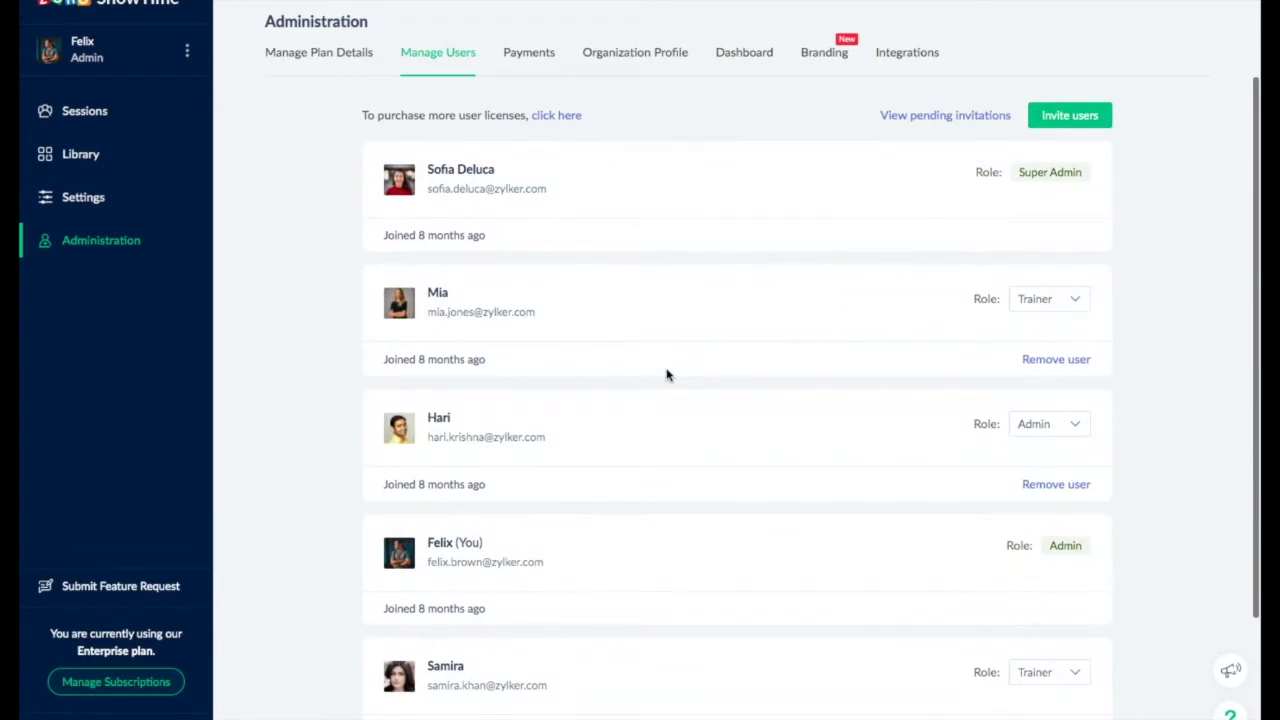
Start creating a new session and check the explanations of the Remote, Face-to-Face and On Demand session types
click(80, 112)
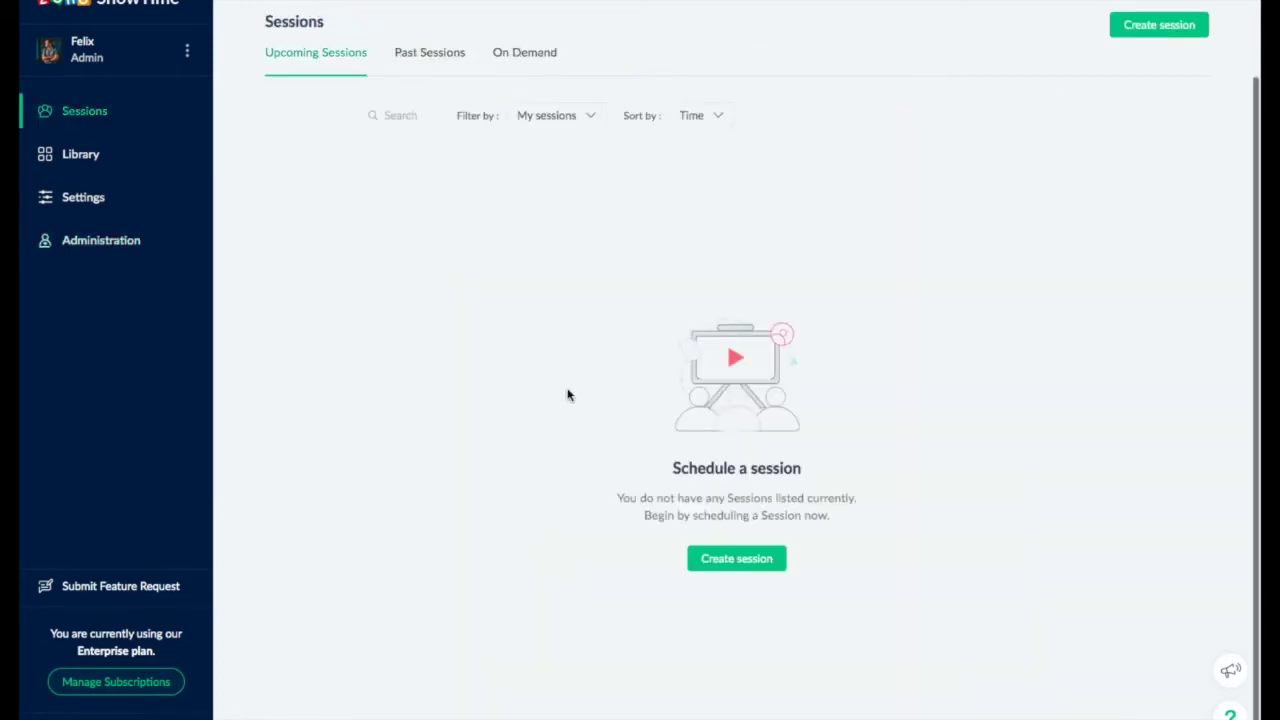
click(728, 564)
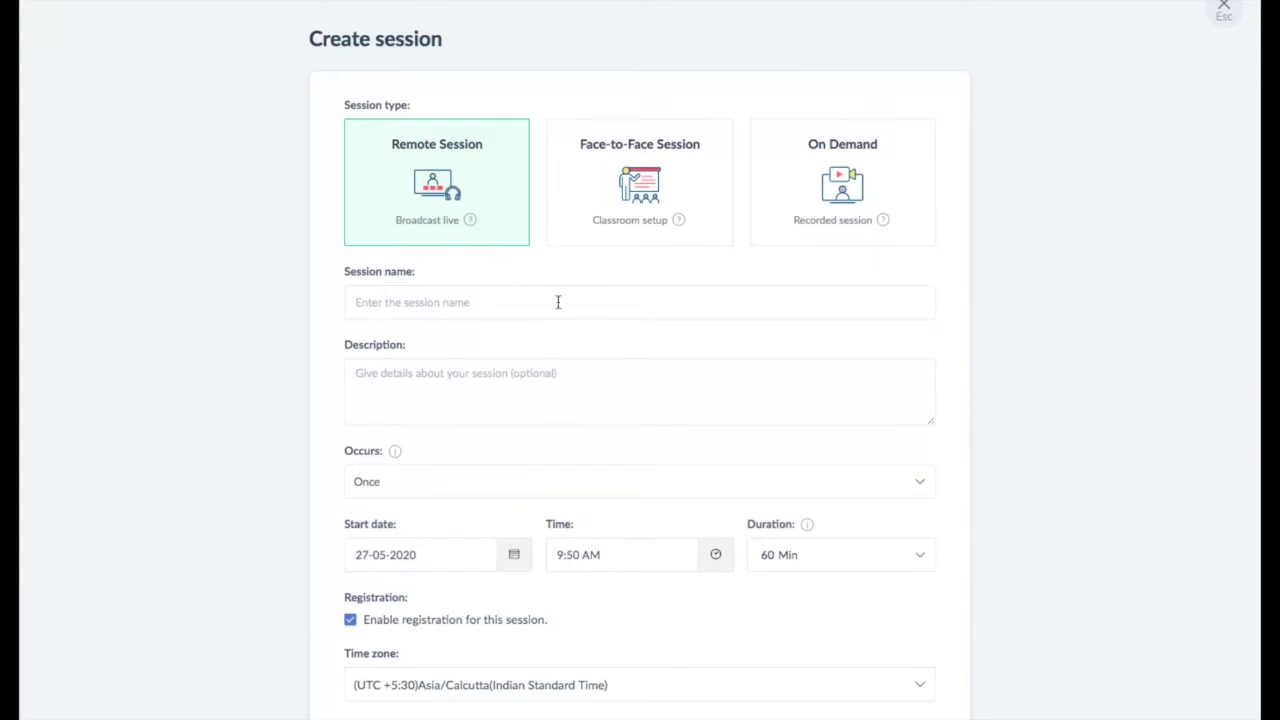
mouse_move(468, 221)
mouse_move(680, 226)
mouse_move(889, 221)
scroll(421, 311, down, 1)
scroll(423, 309, up, 1)
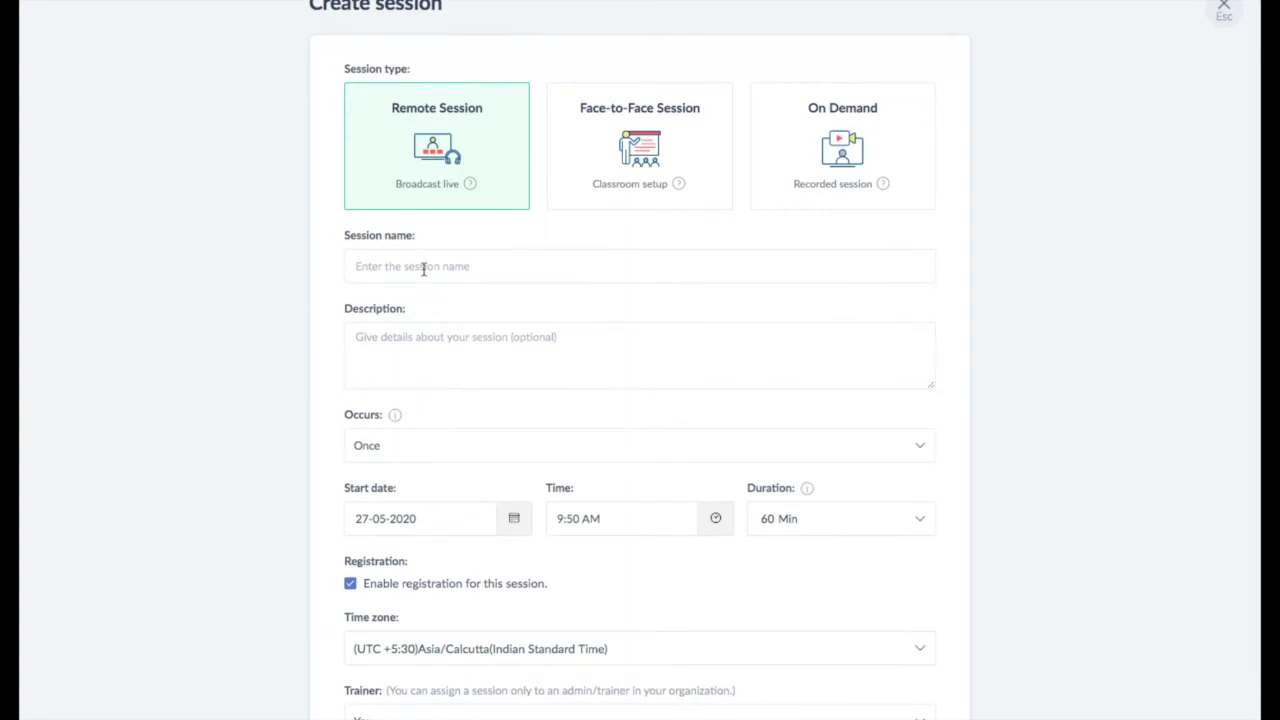
Name the remote session "Sales training" and enter the description "Overview of sales skills"
click(389, 251)
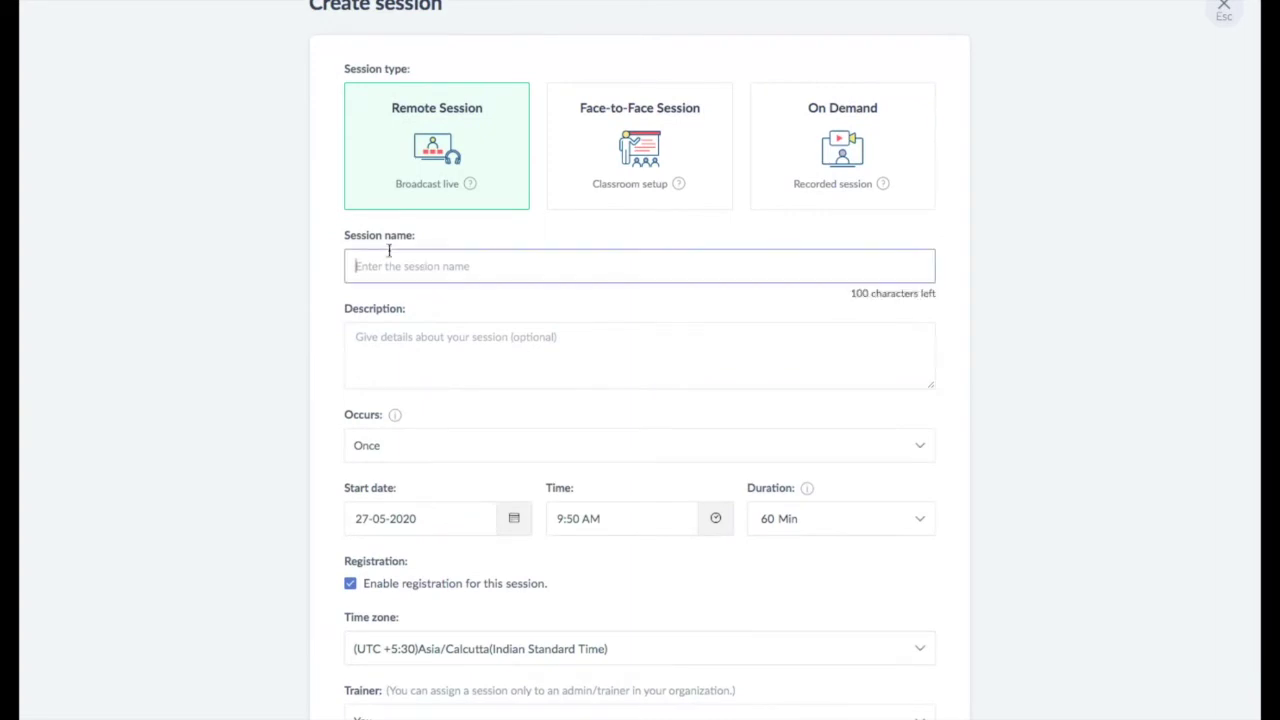
text(Sales training)
click(447, 352)
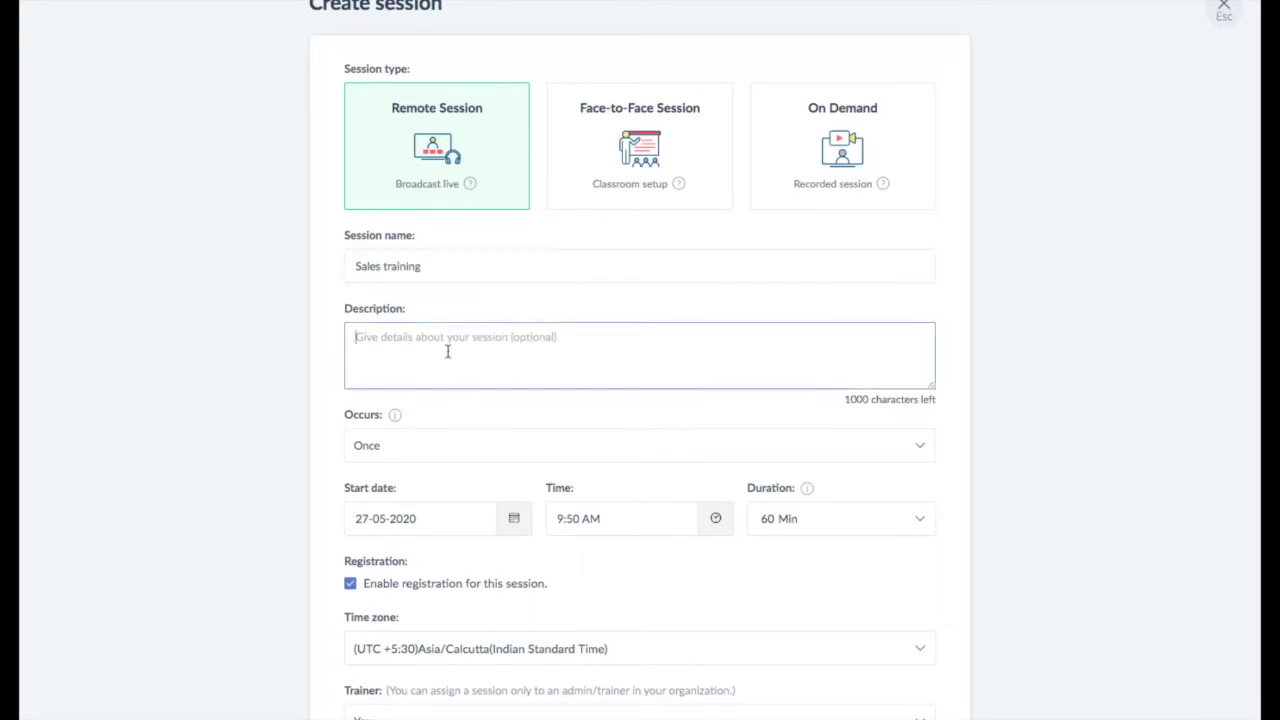
text(Overview of sales skills)
Examine the recurrence options available for the session
scroll(636, 357, down, 2)
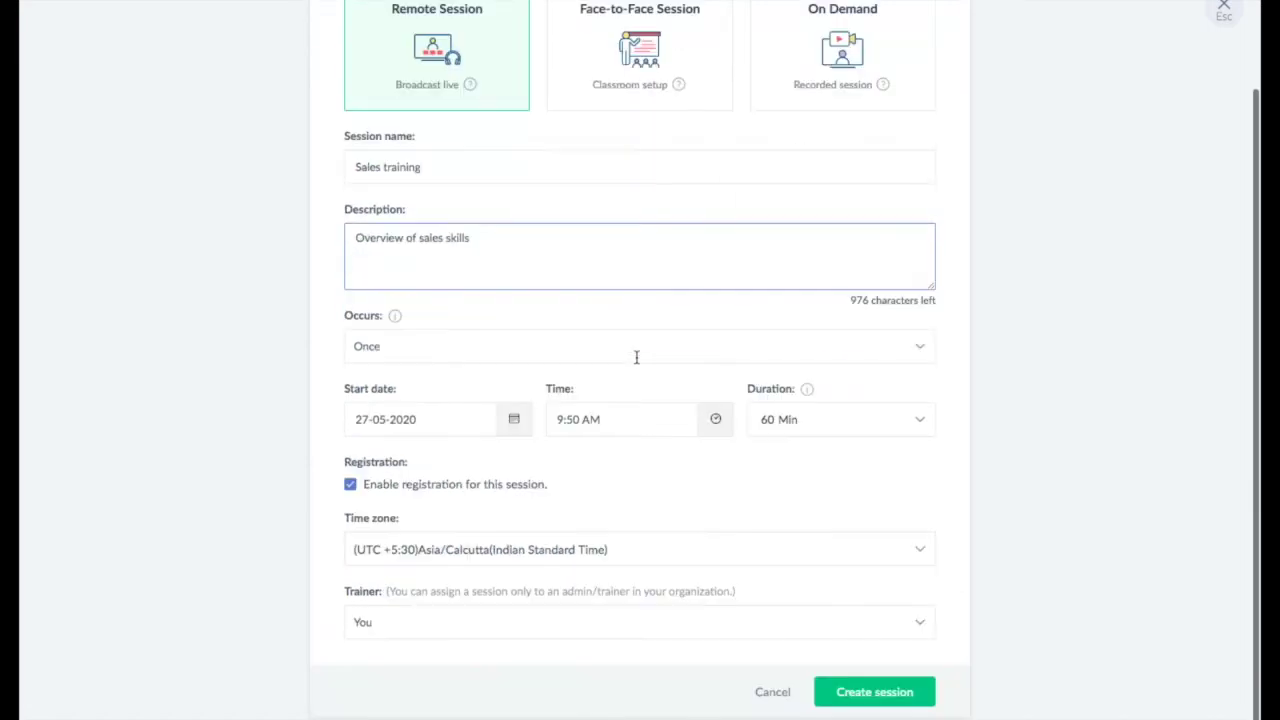
click(586, 349)
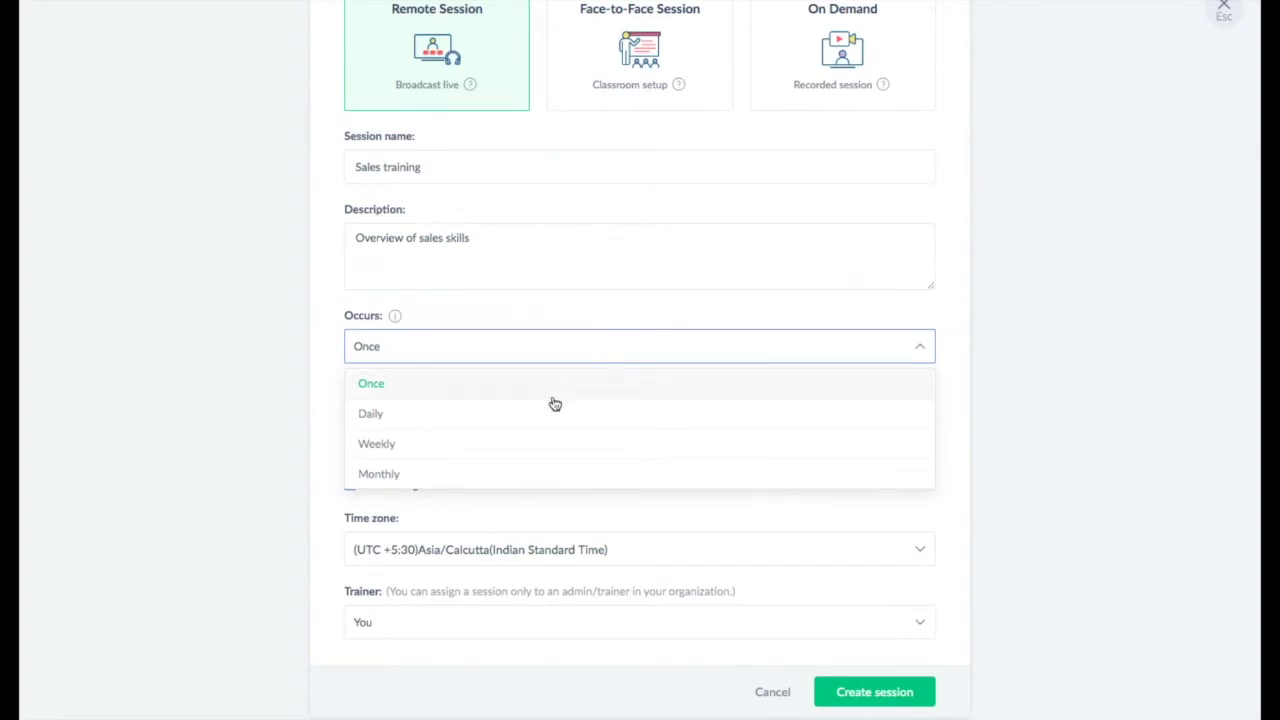
click(218, 407)
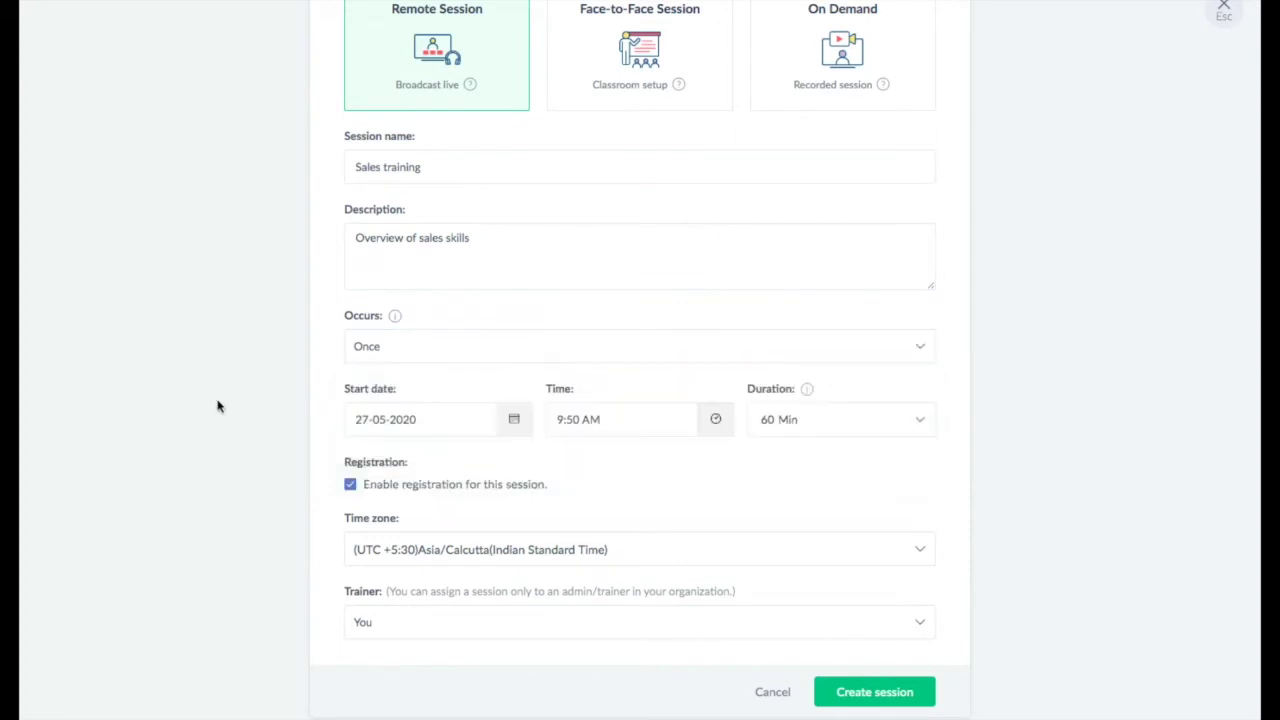
Schedule the session to start on 28-05-2020 at 10:00 AM
click(514, 419)
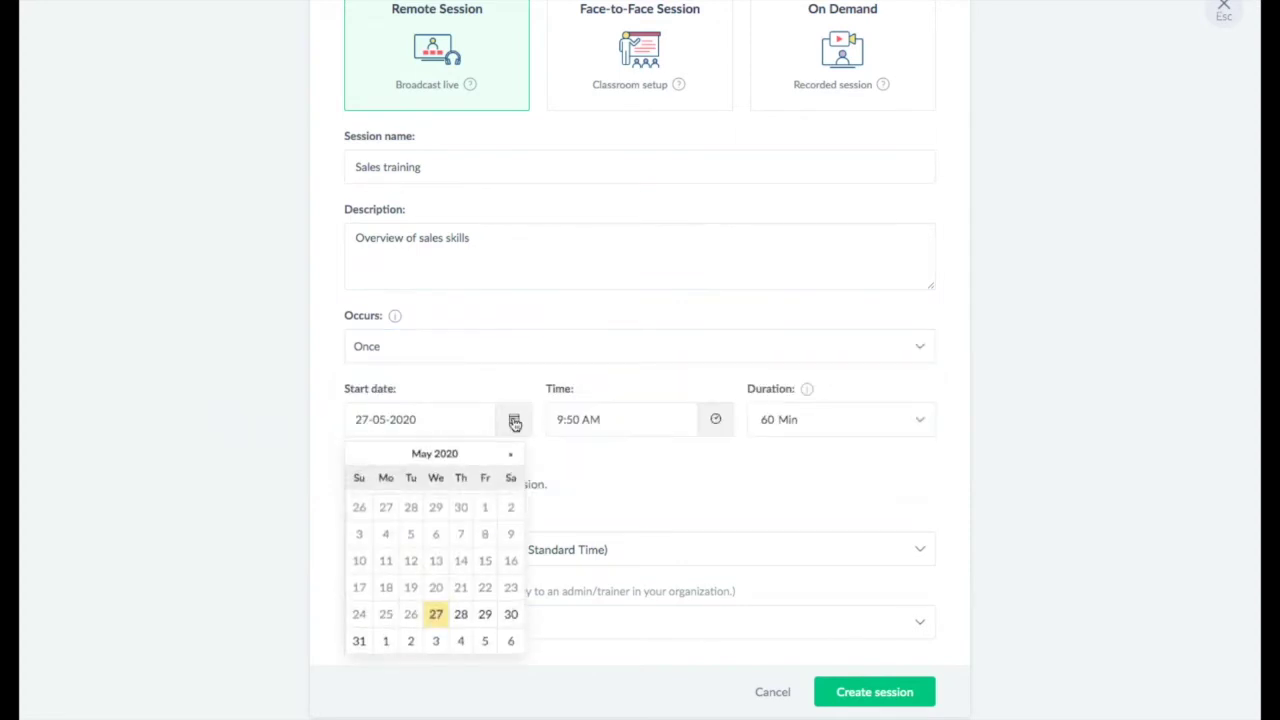
click(461, 614)
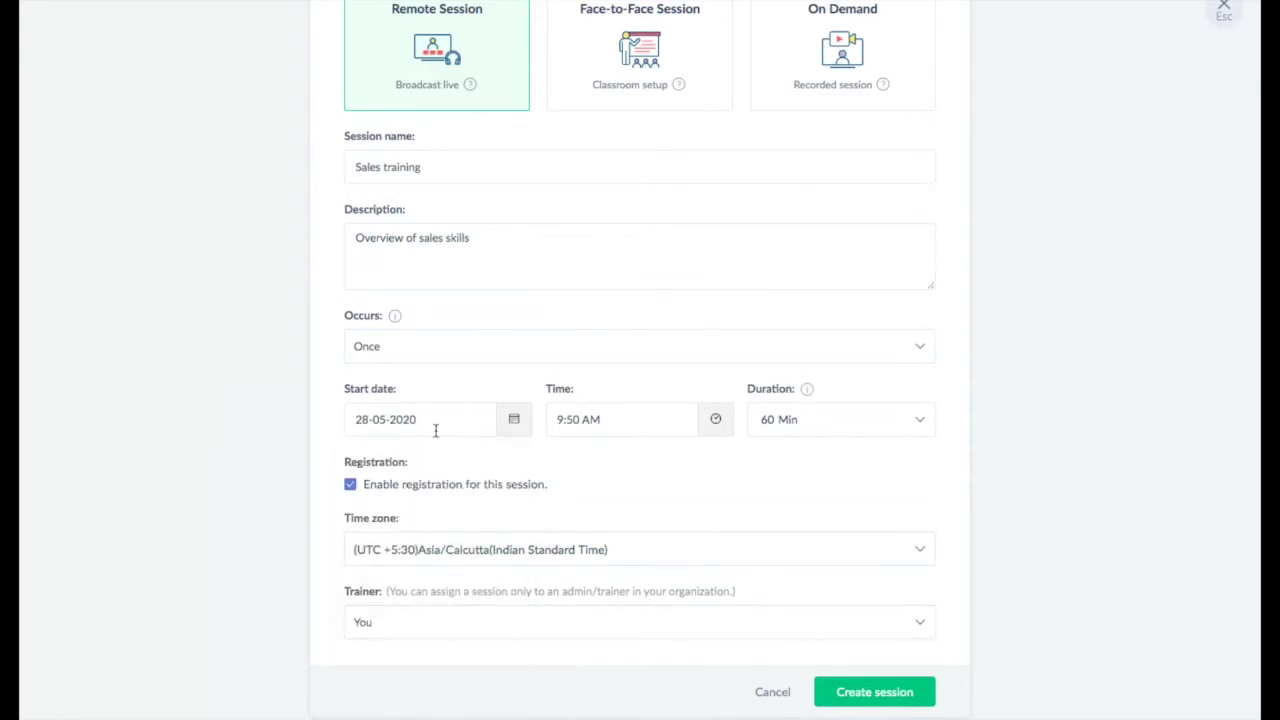
click(561, 418)
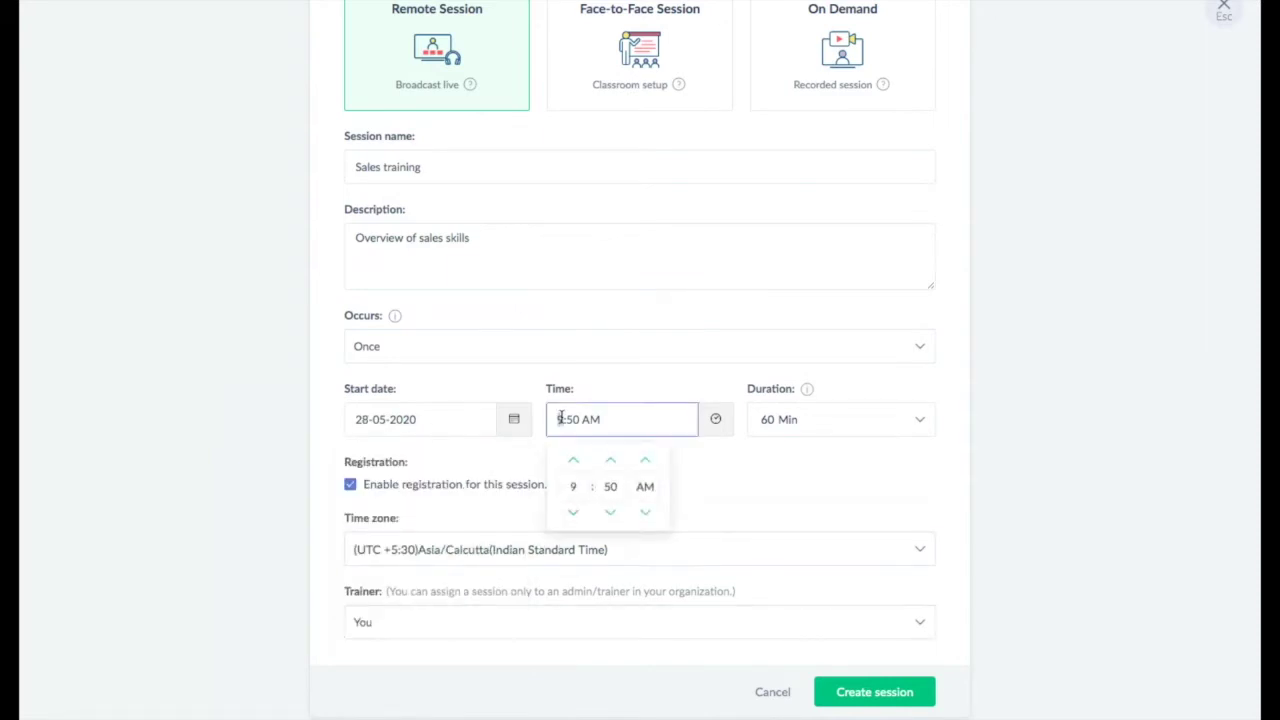
text(10)
double_click(578, 418)
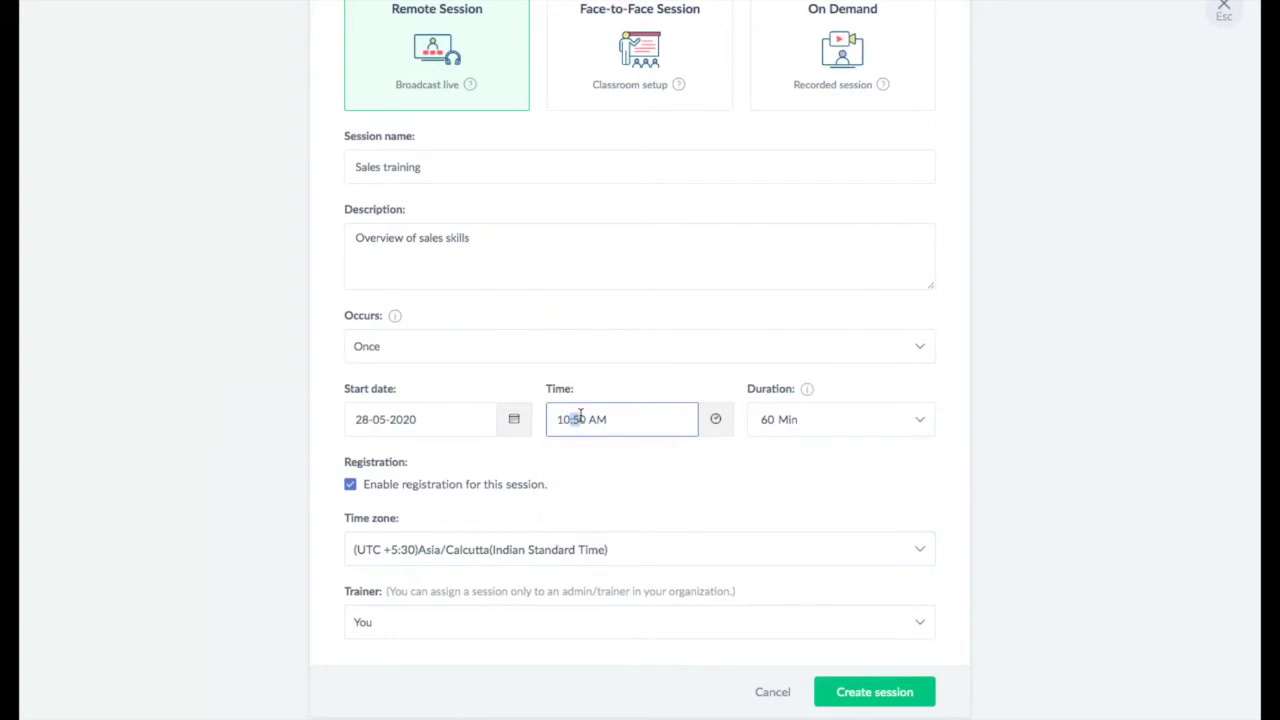
text(00)
click(724, 478)
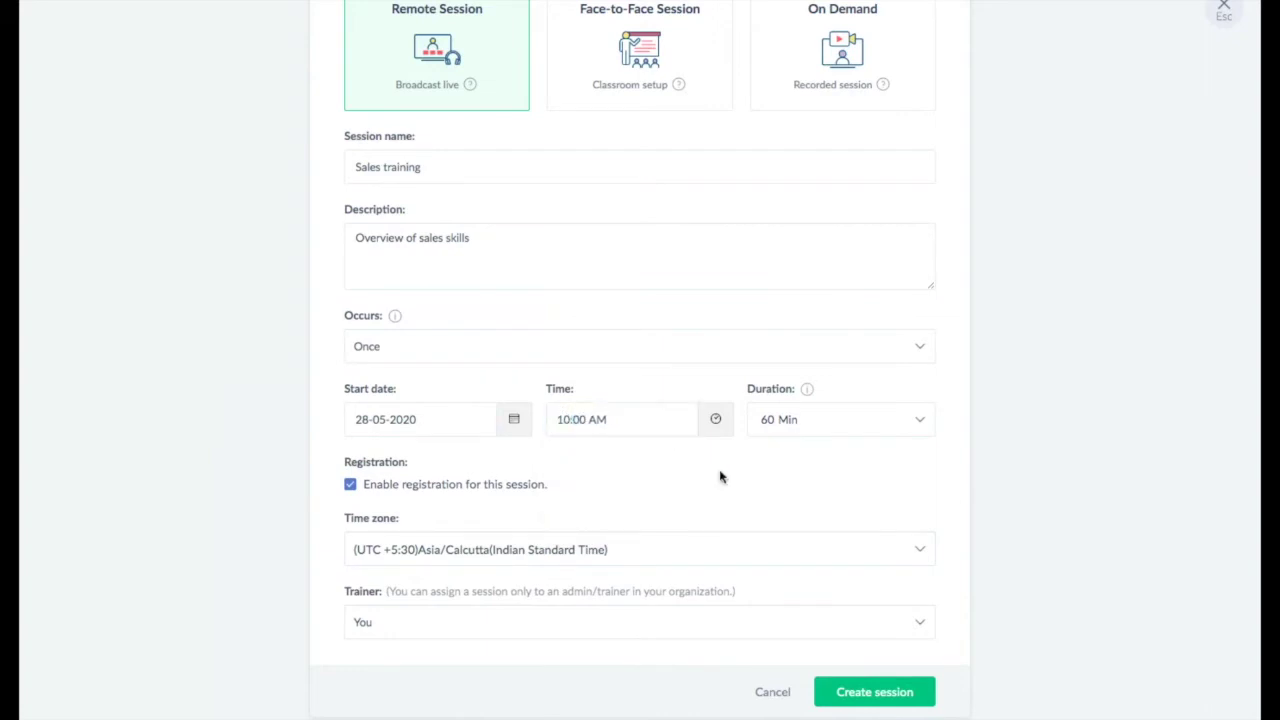
Look through the available session durations and choose 60 min
click(920, 427)
scroll(890, 525, down, 10)
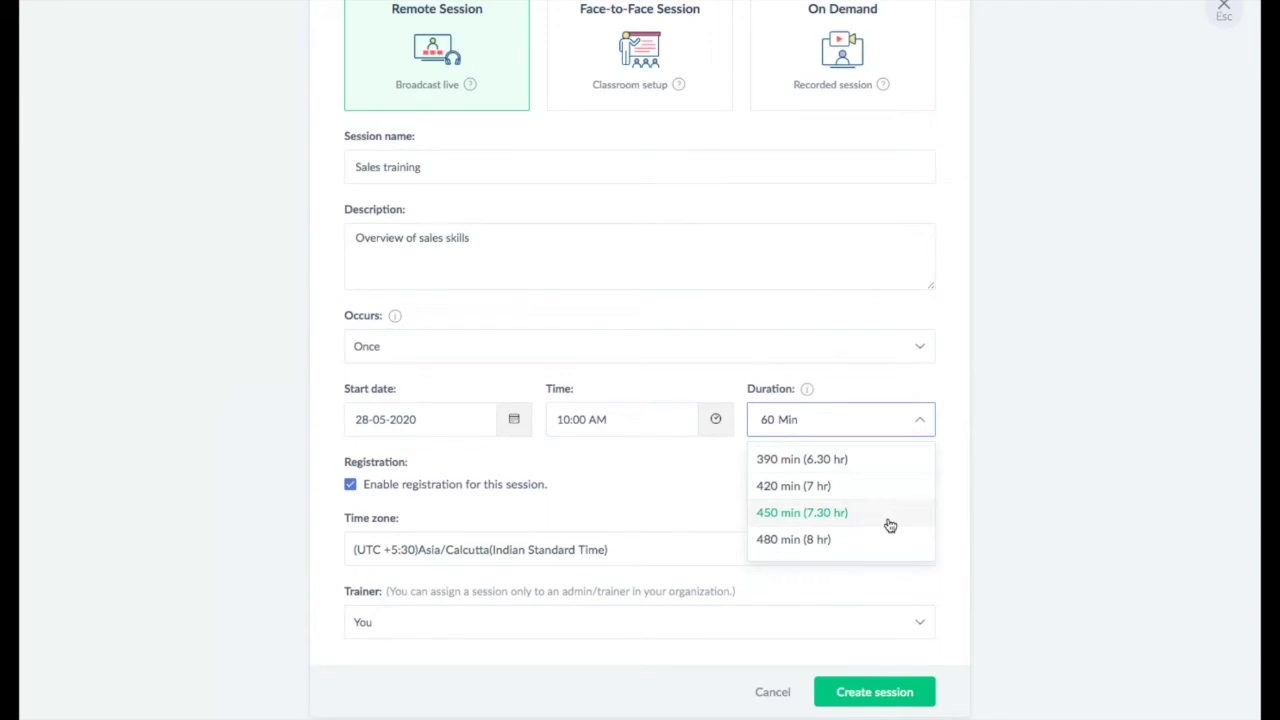
scroll(890, 525, up, 8)
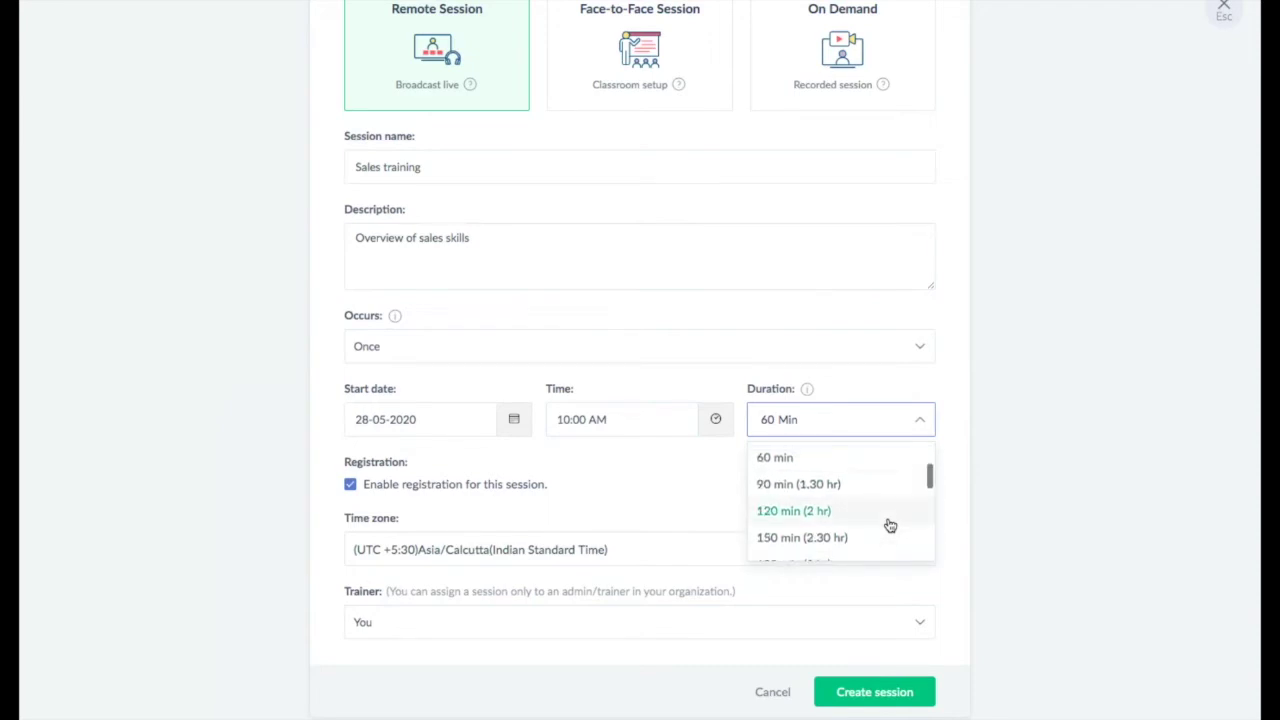
scroll(890, 525, up, 1)
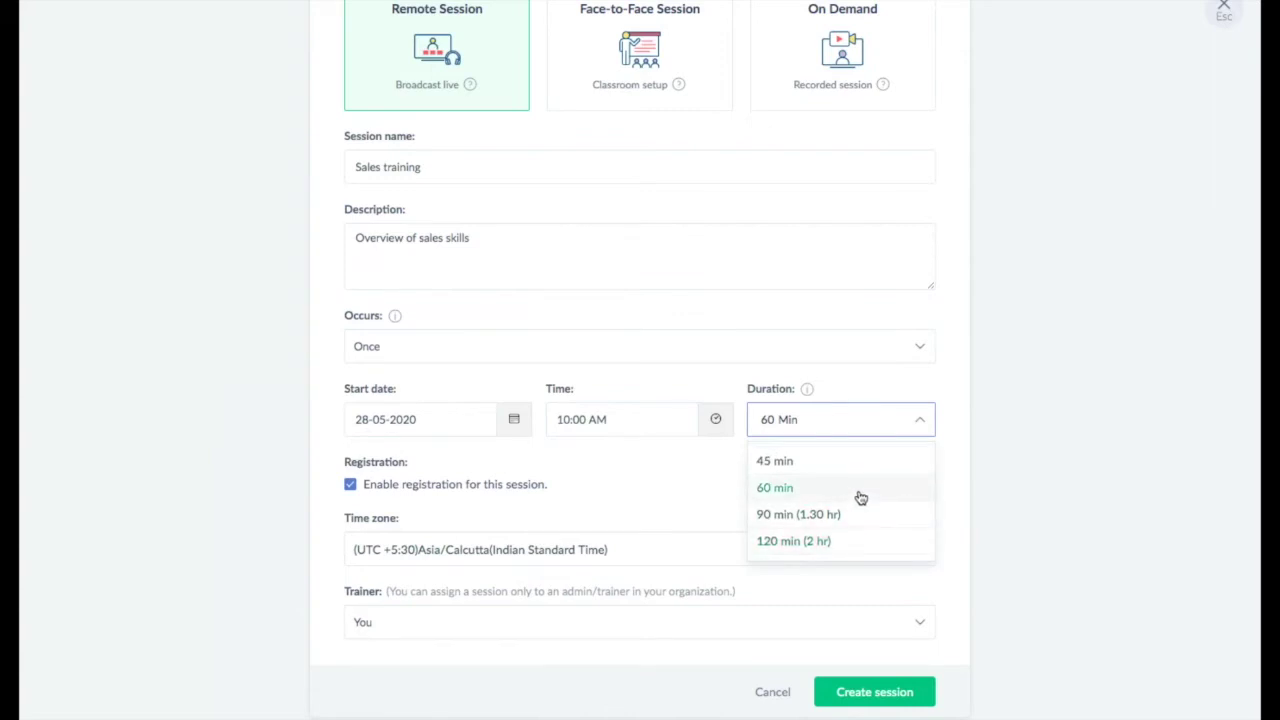
click(860, 497)
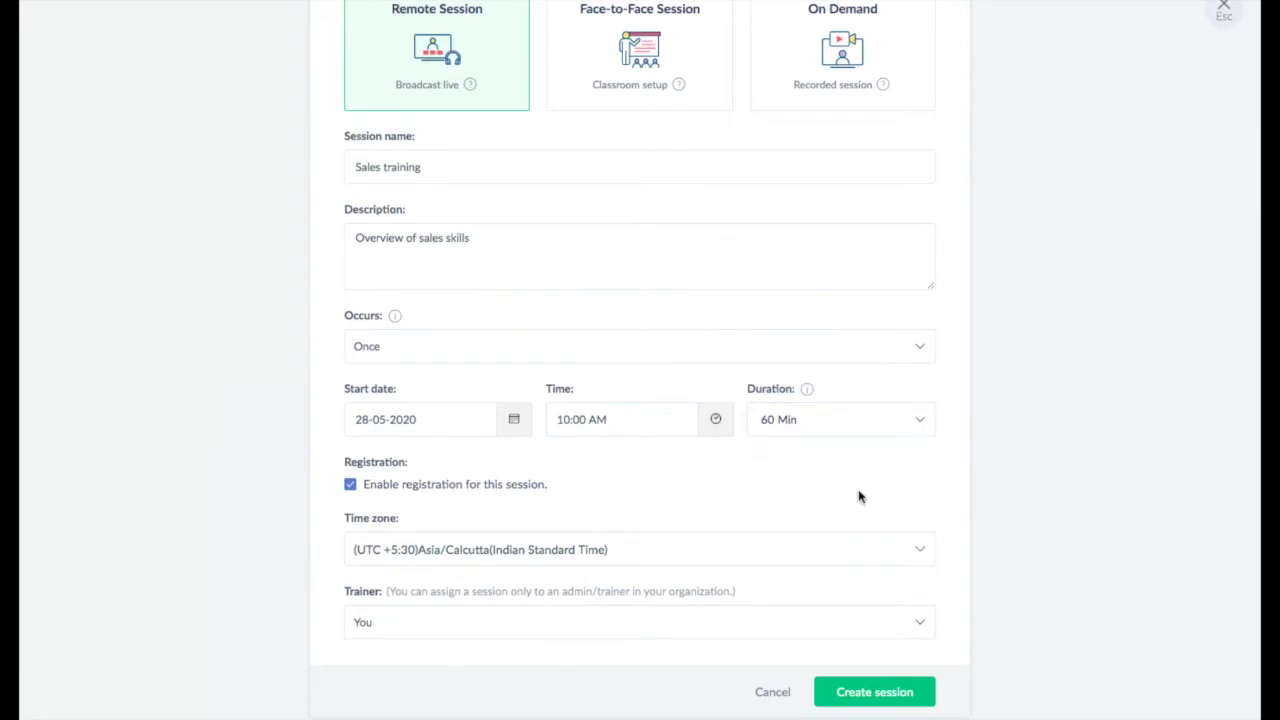
Disable registration for the session and create it with yourself as the trainer
click(351, 486)
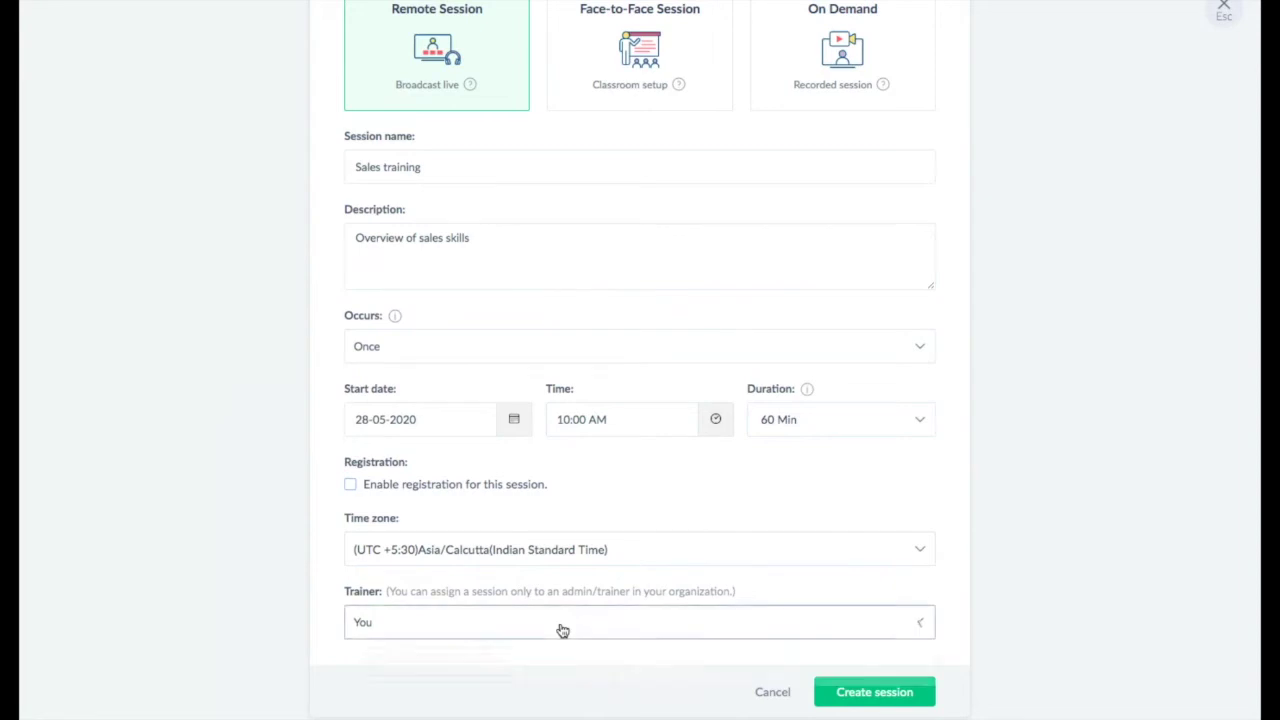
click(562, 630)
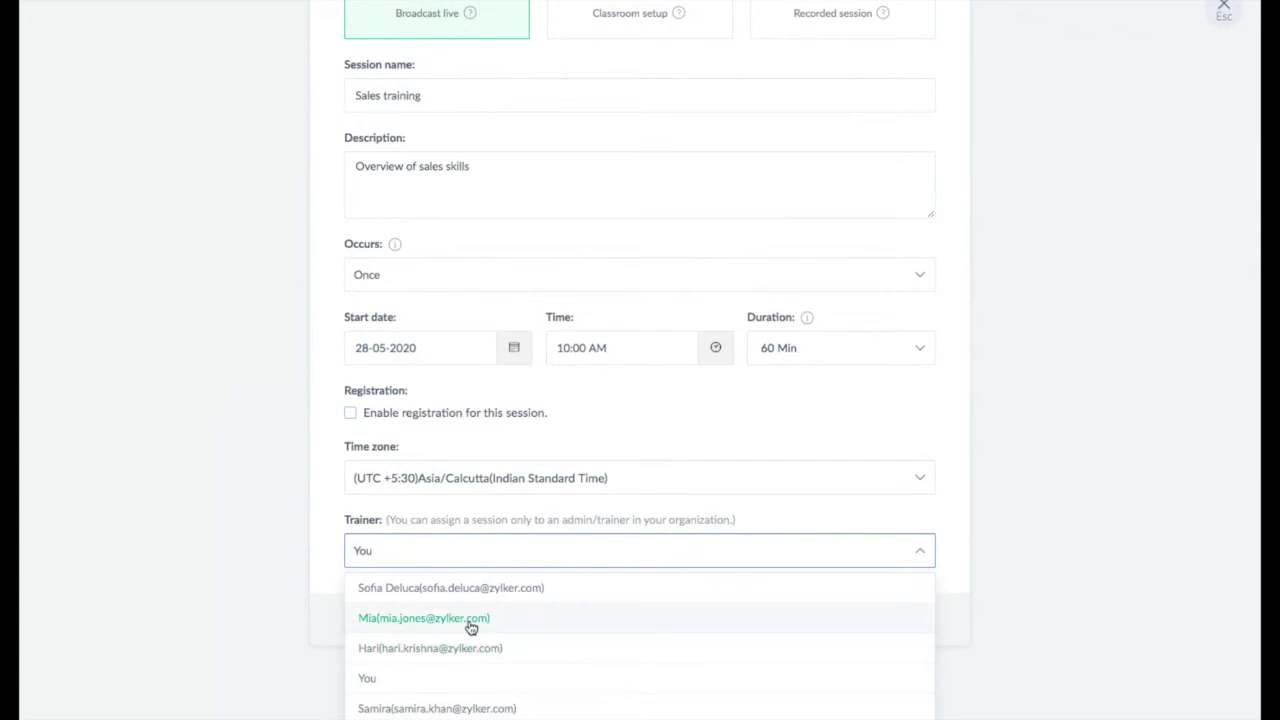
click(1066, 606)
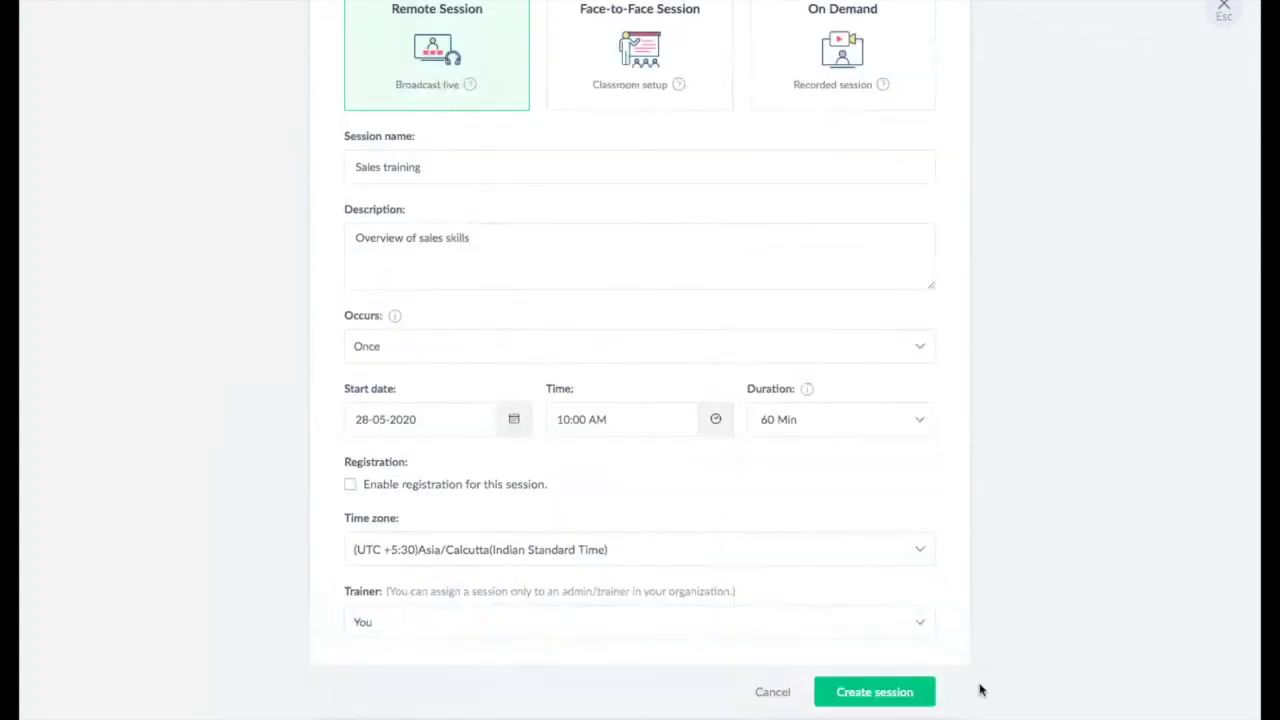
click(890, 702)
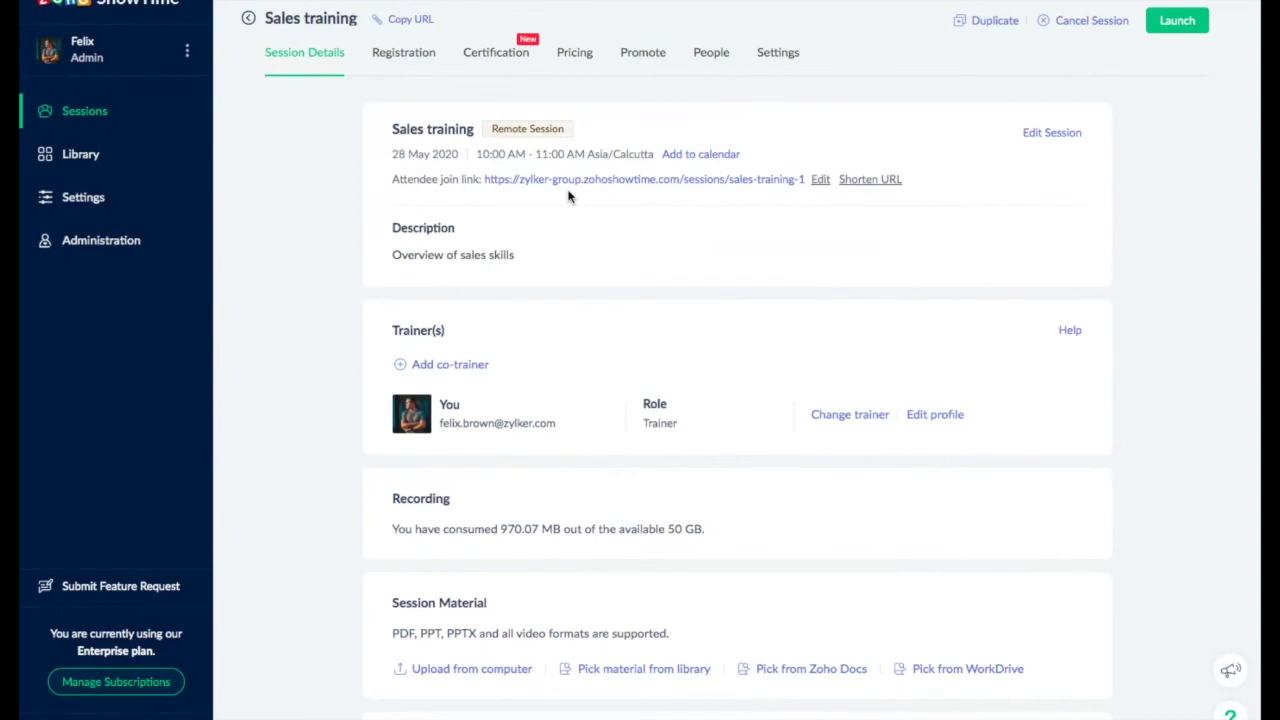
Add the third person in the organization's trainer list as co-trainer of the Sales training session
scroll(620, 323, down, 1)
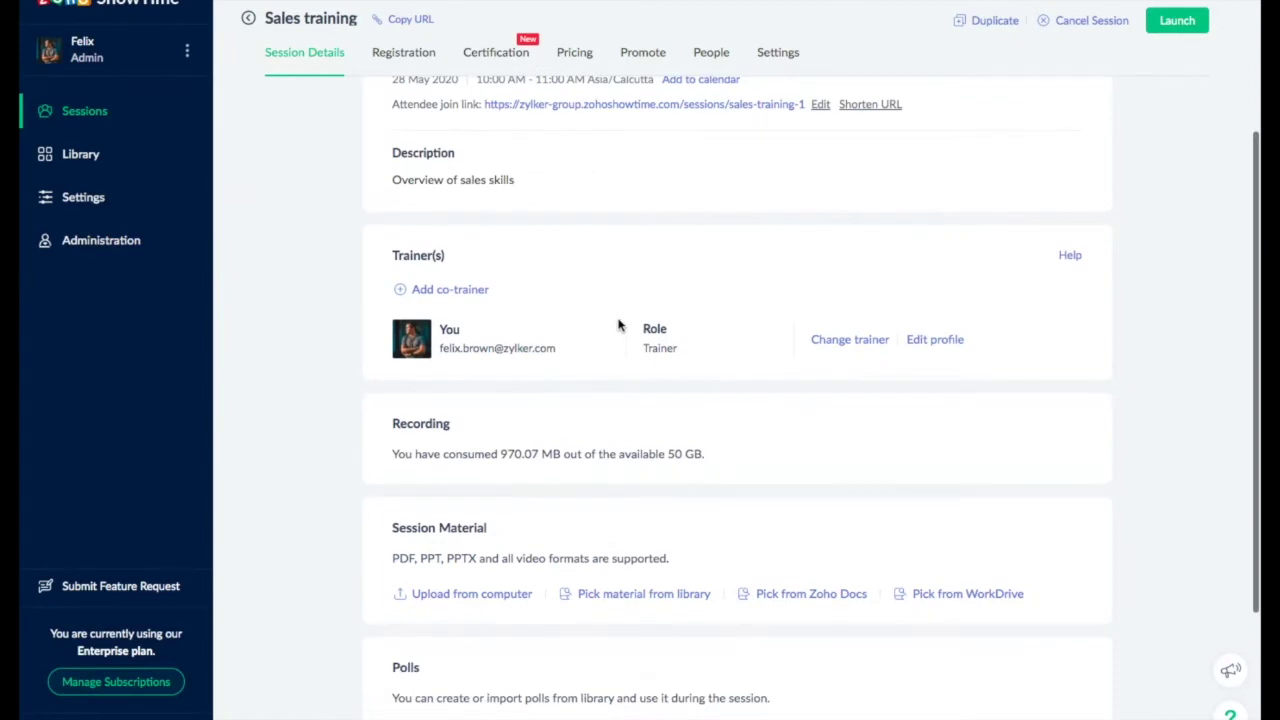
click(452, 294)
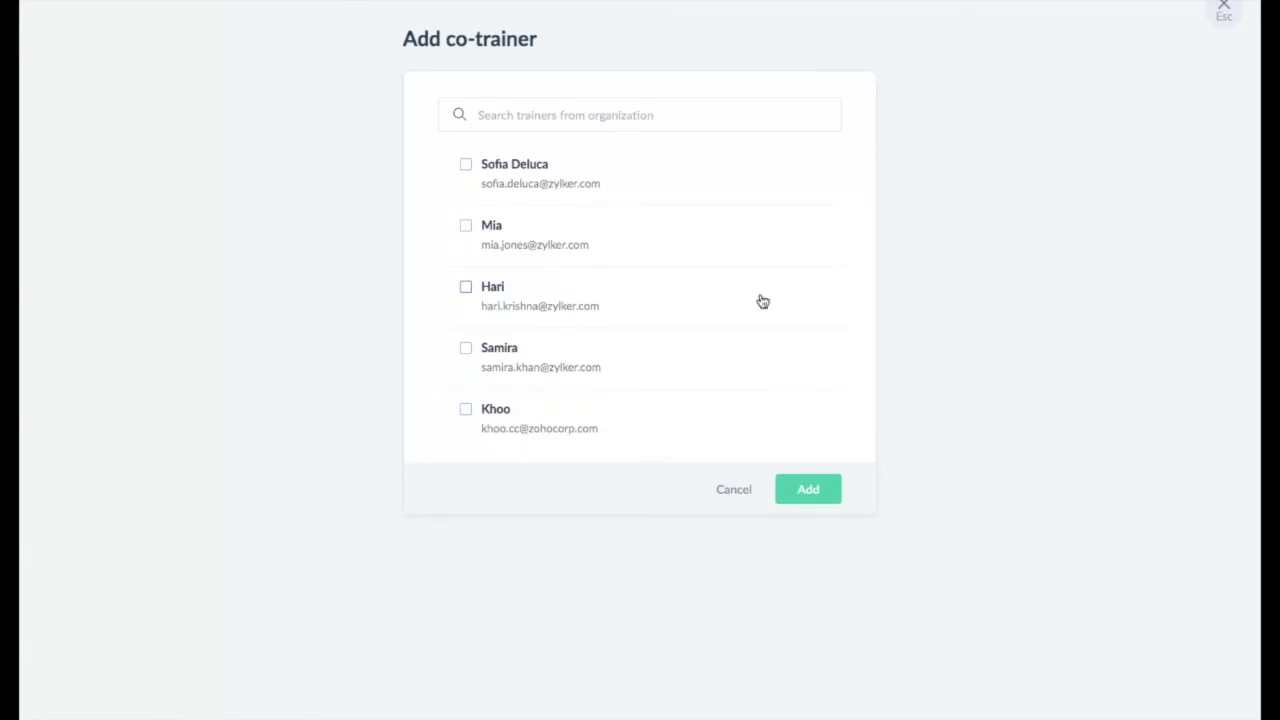
click(463, 288)
click(786, 500)
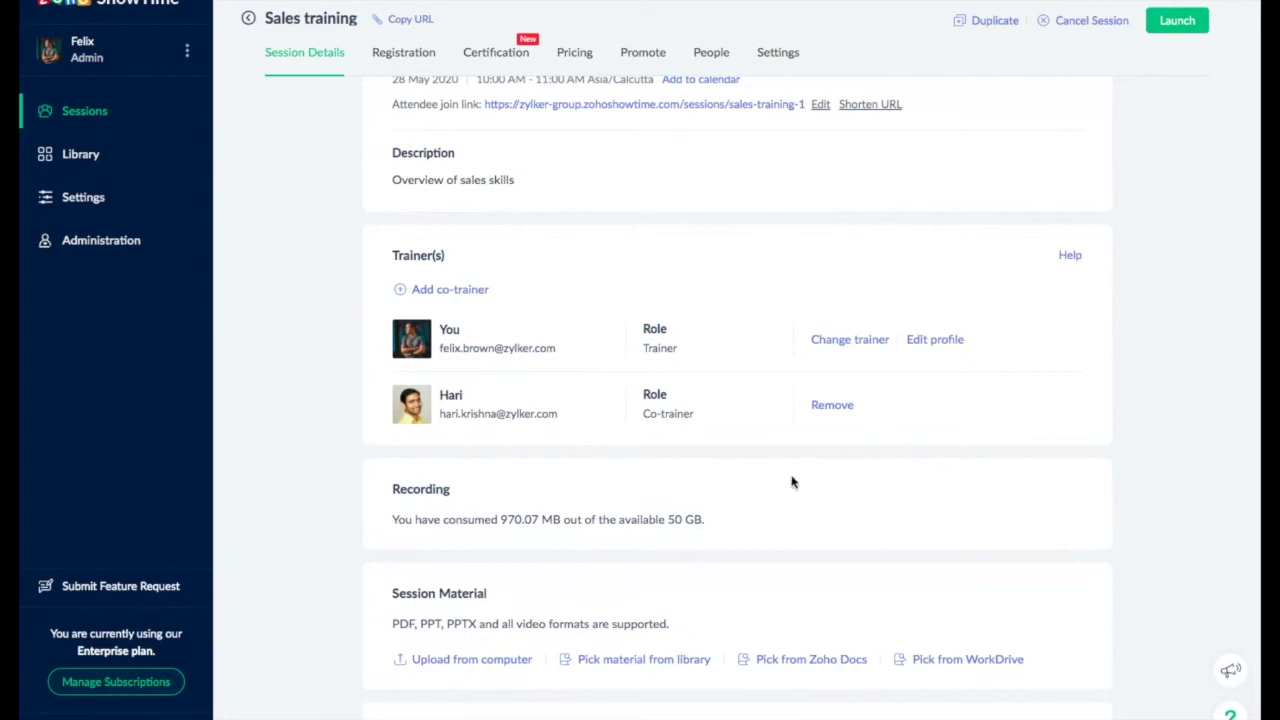
Add the "Enterprise sales basics" presentation from Zoho Docs as session material
scroll(791, 483, down, 3)
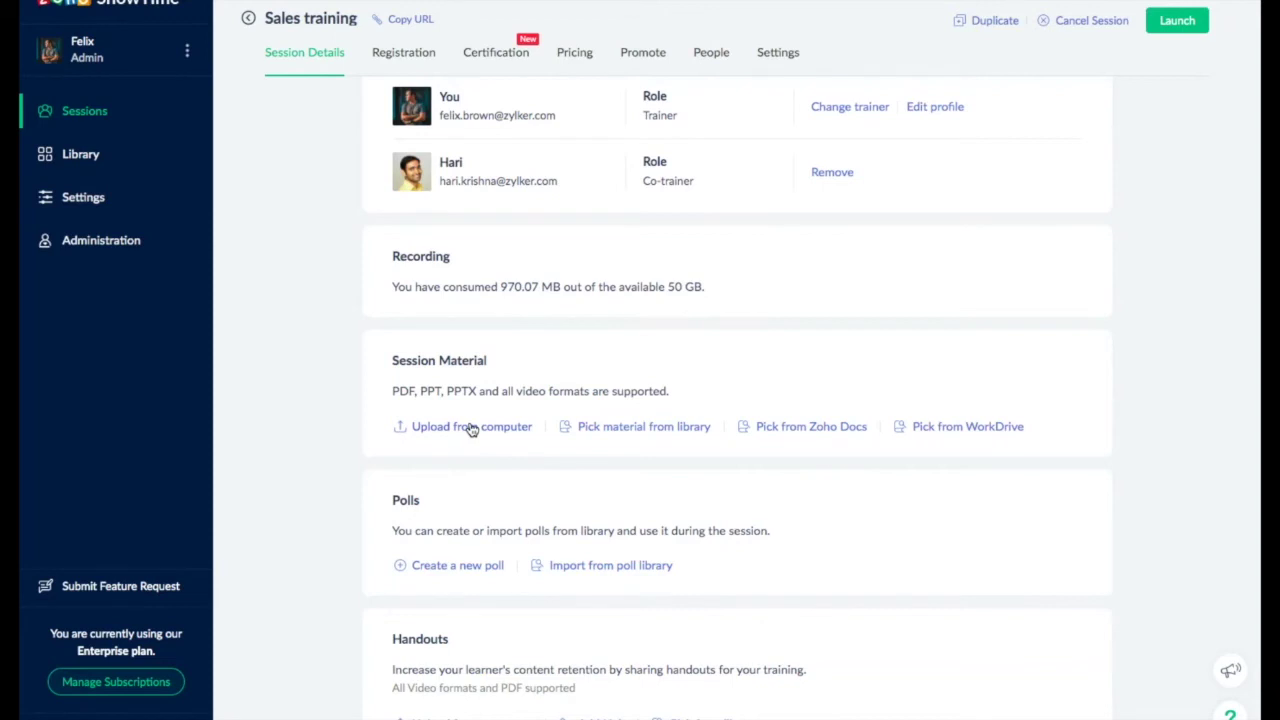
click(775, 438)
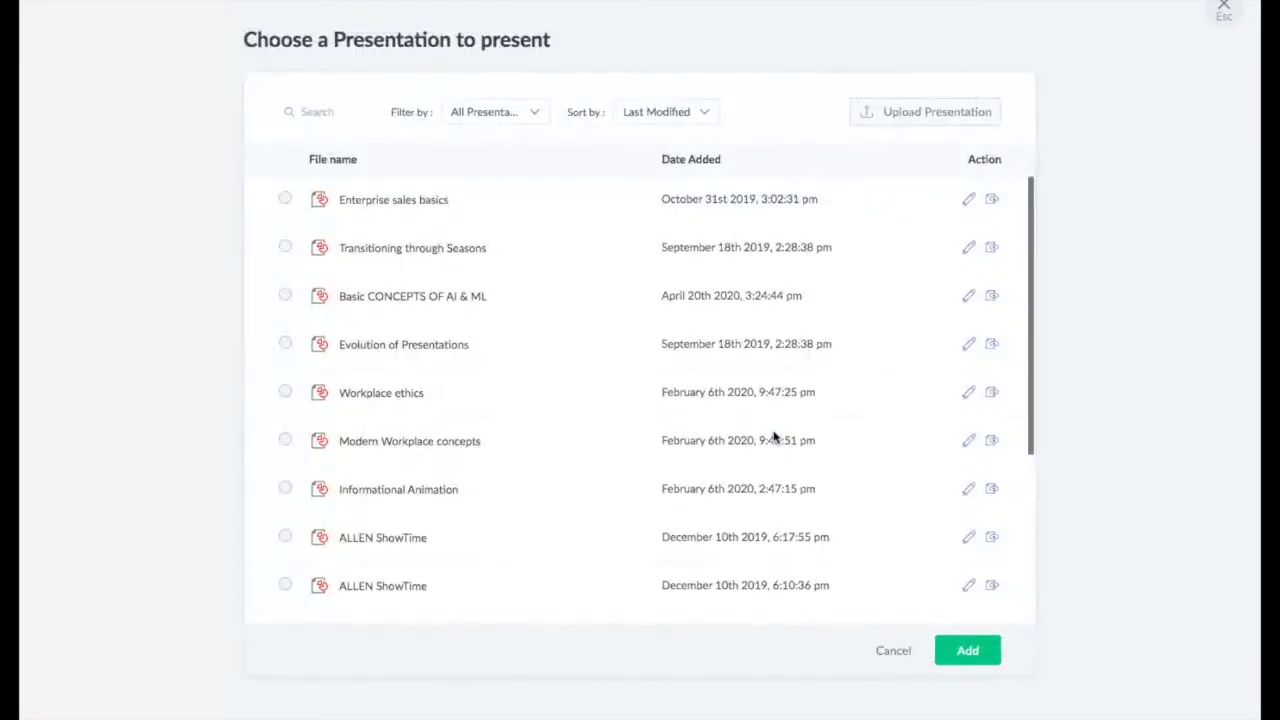
click(285, 199)
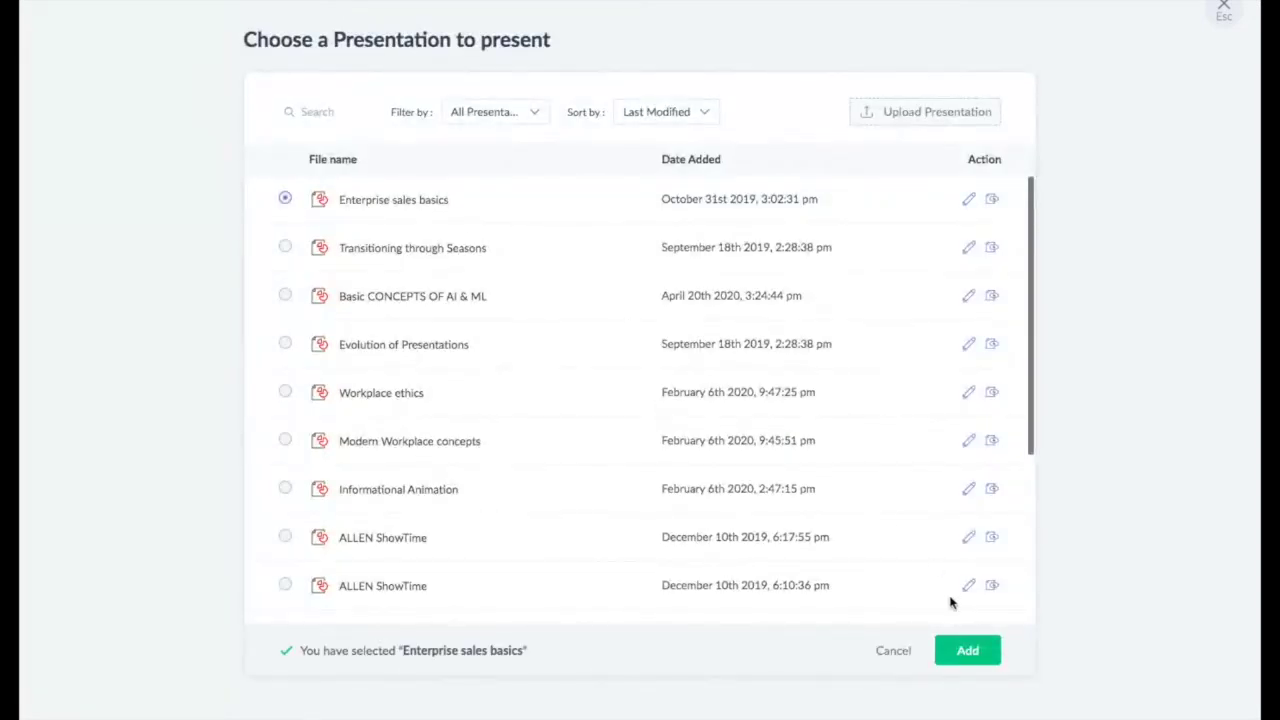
click(969, 651)
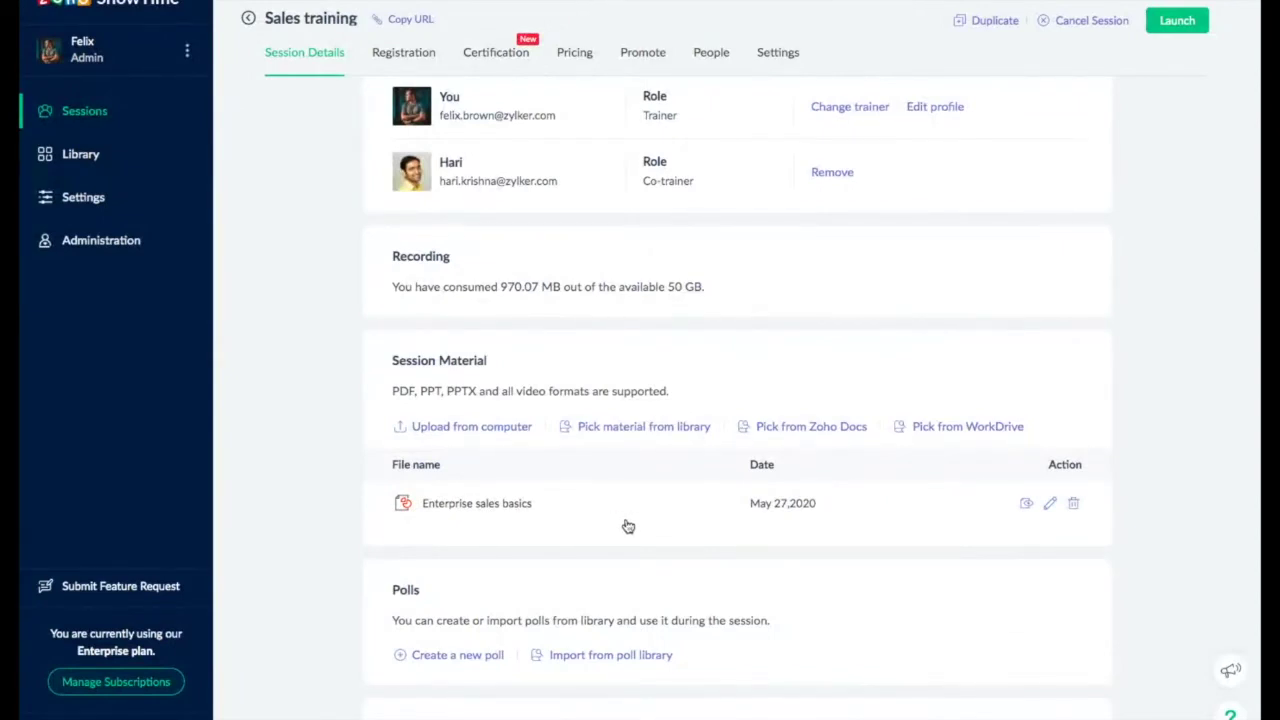
Add the "ST WLCE19 video" dated 18-04-2020 from the library's materials as session material
click(656, 430)
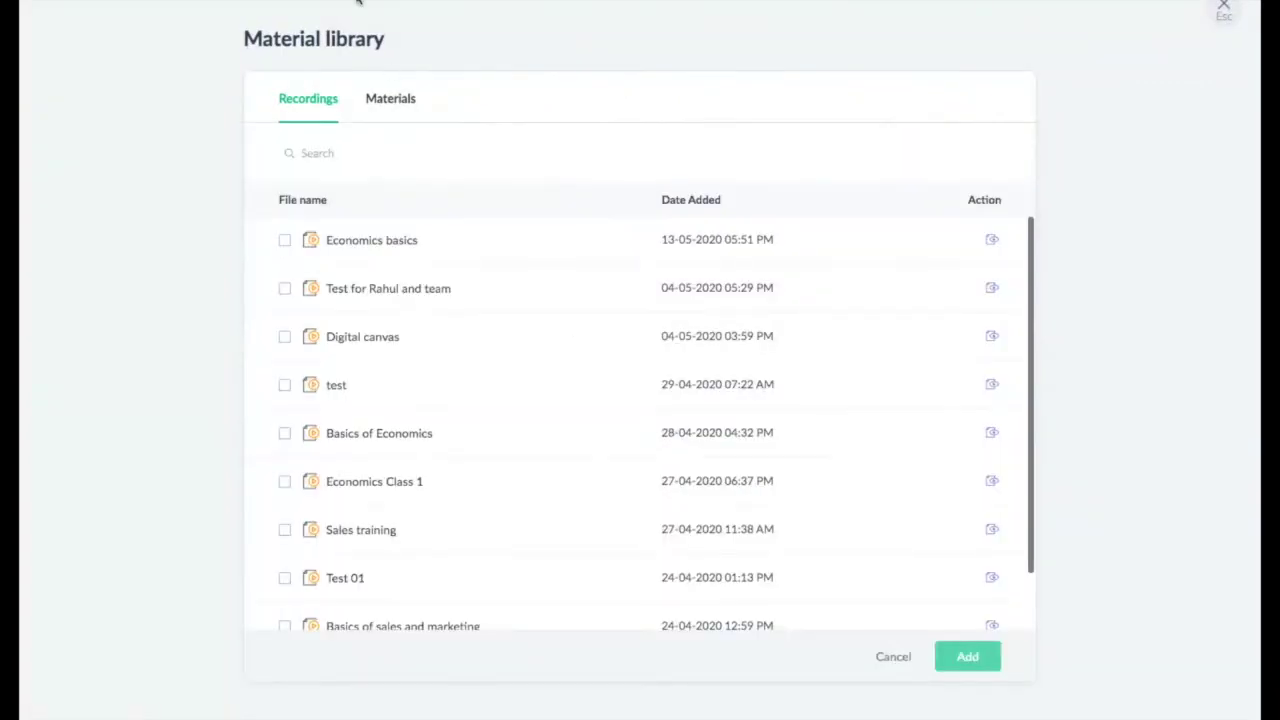
click(387, 116)
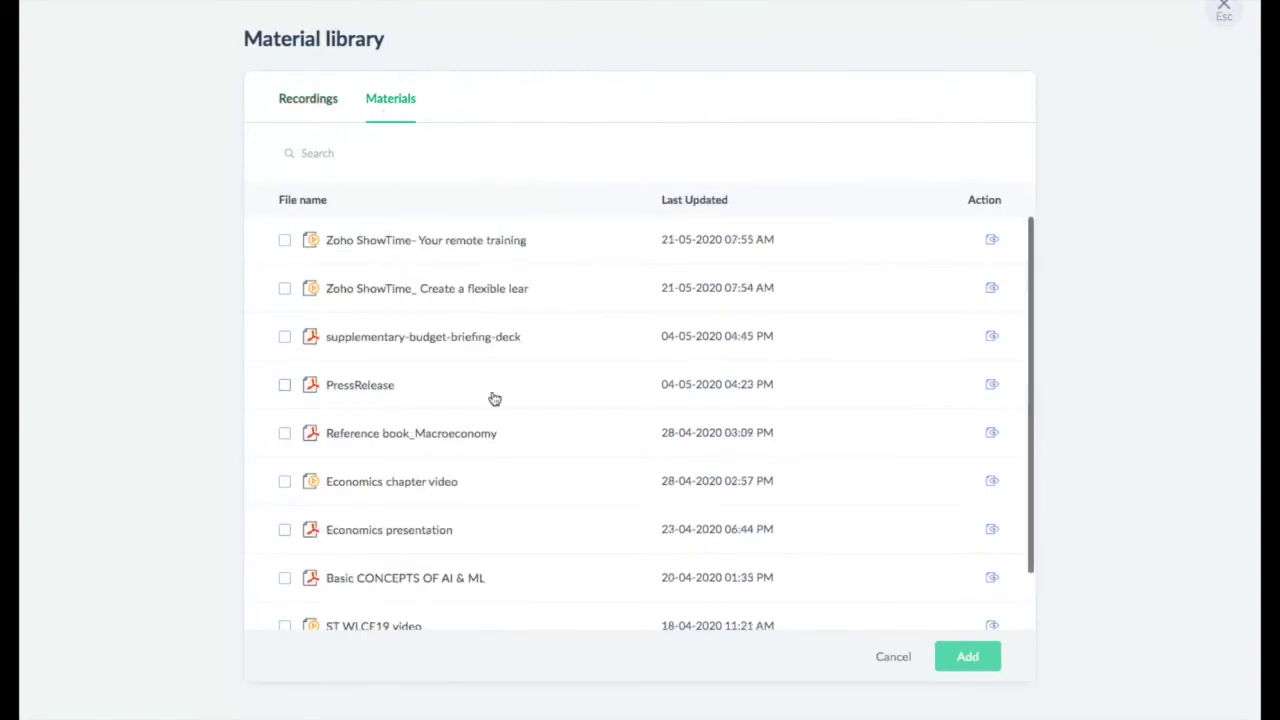
scroll(492, 397, down, 1)
click(284, 558)
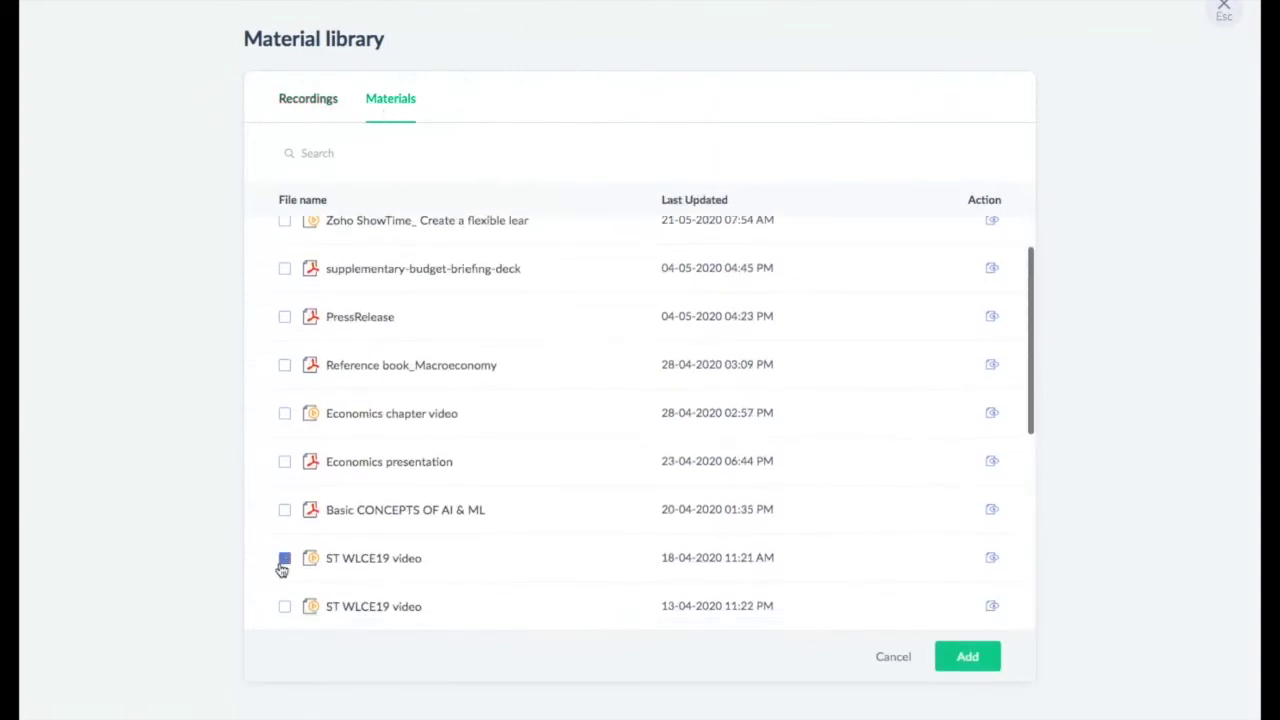
click(984, 660)
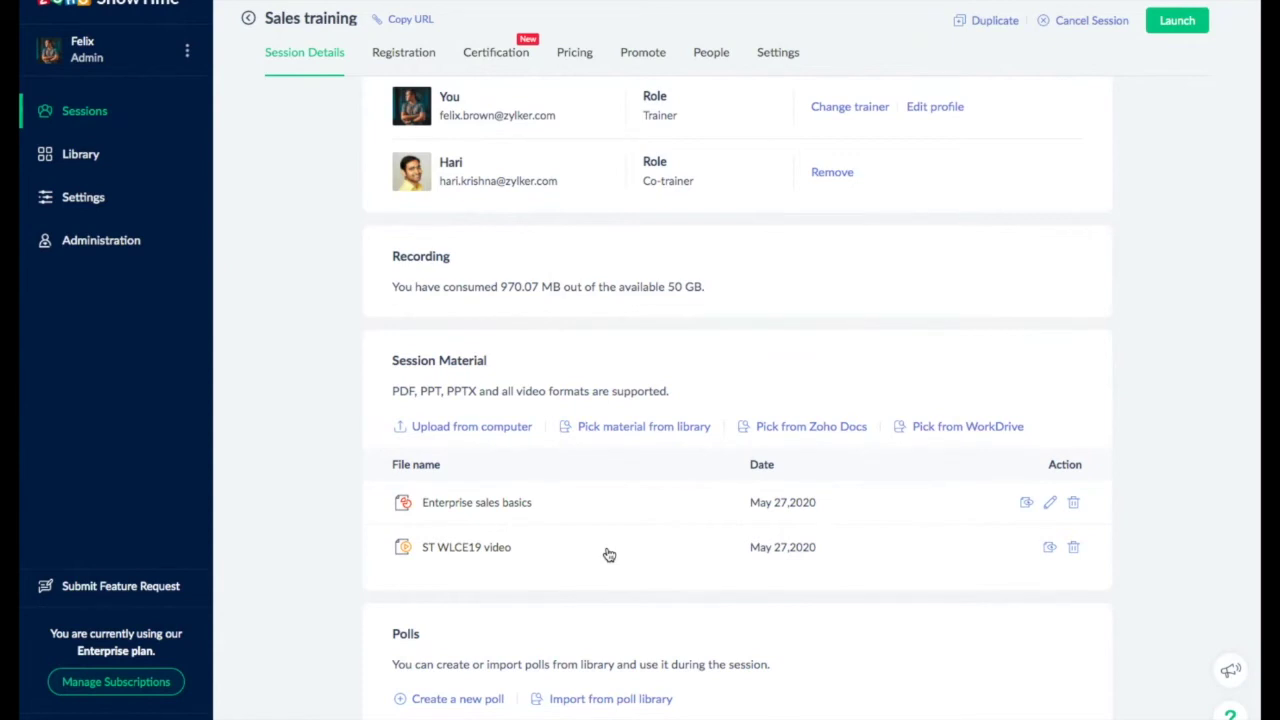
Examine the form for creating a new session poll and its available poll formats, and close it without creating one
scroll(609, 555, down, 2)
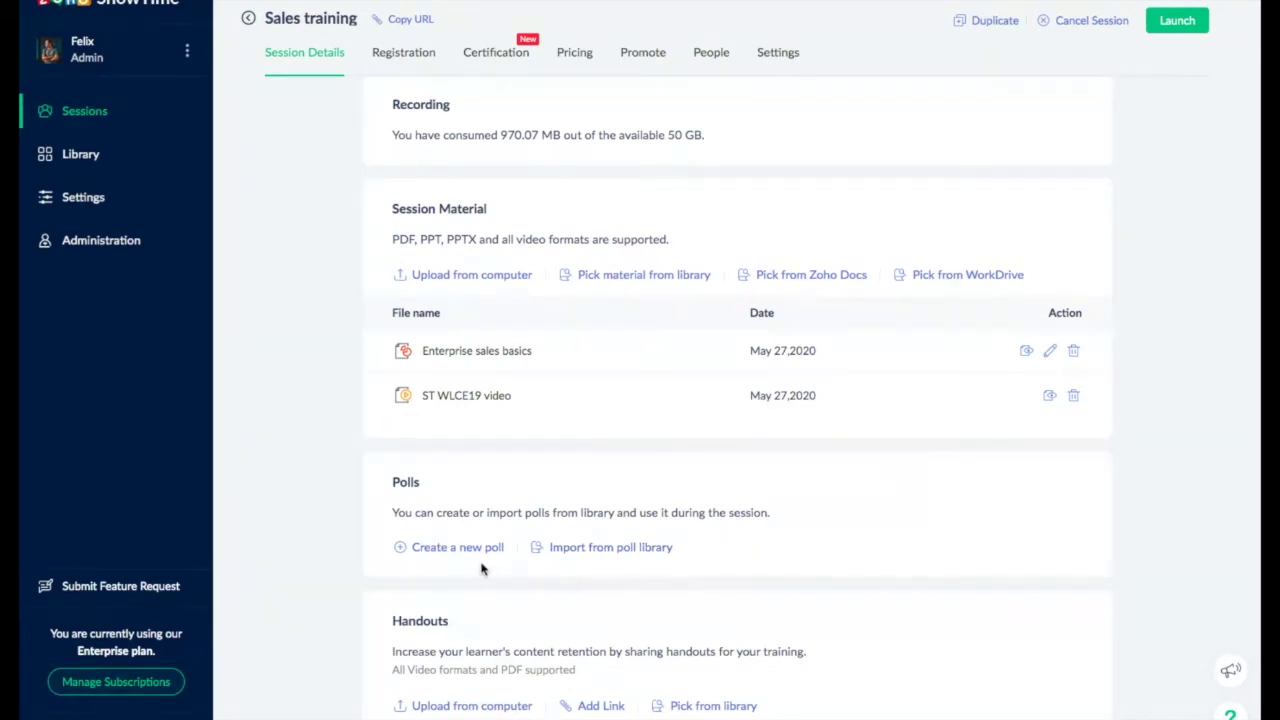
click(455, 548)
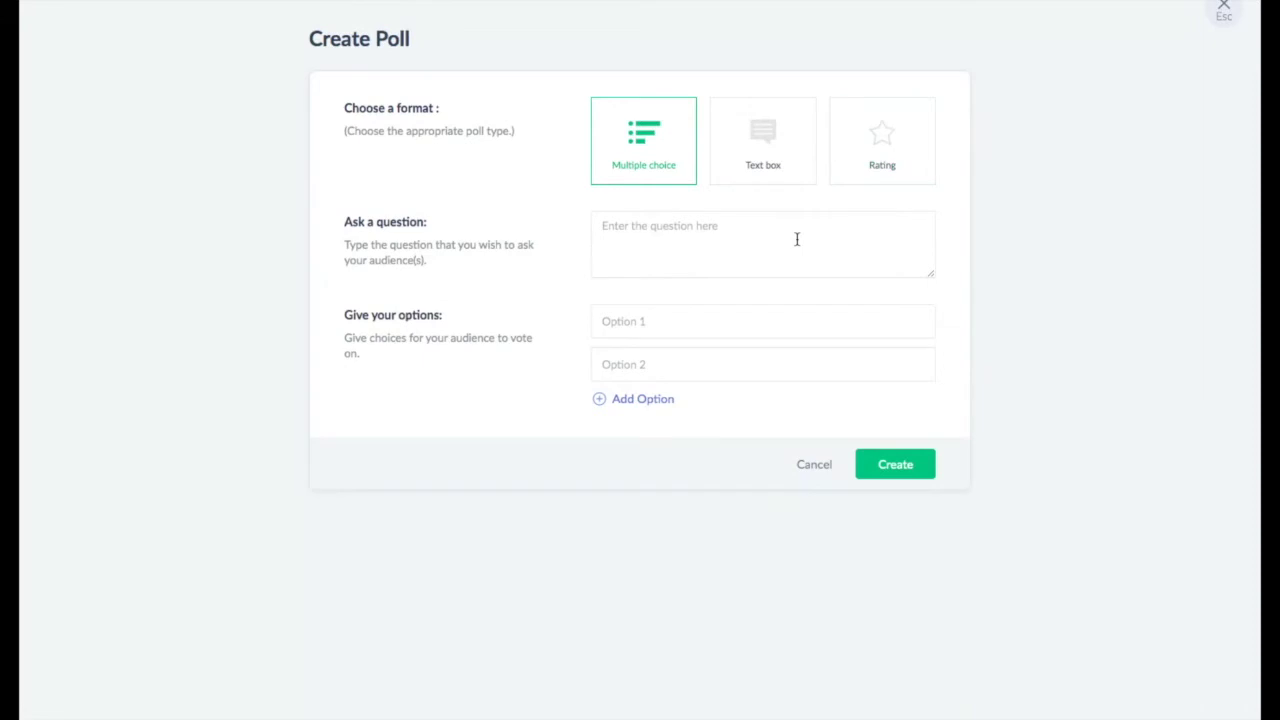
click(1224, 8)
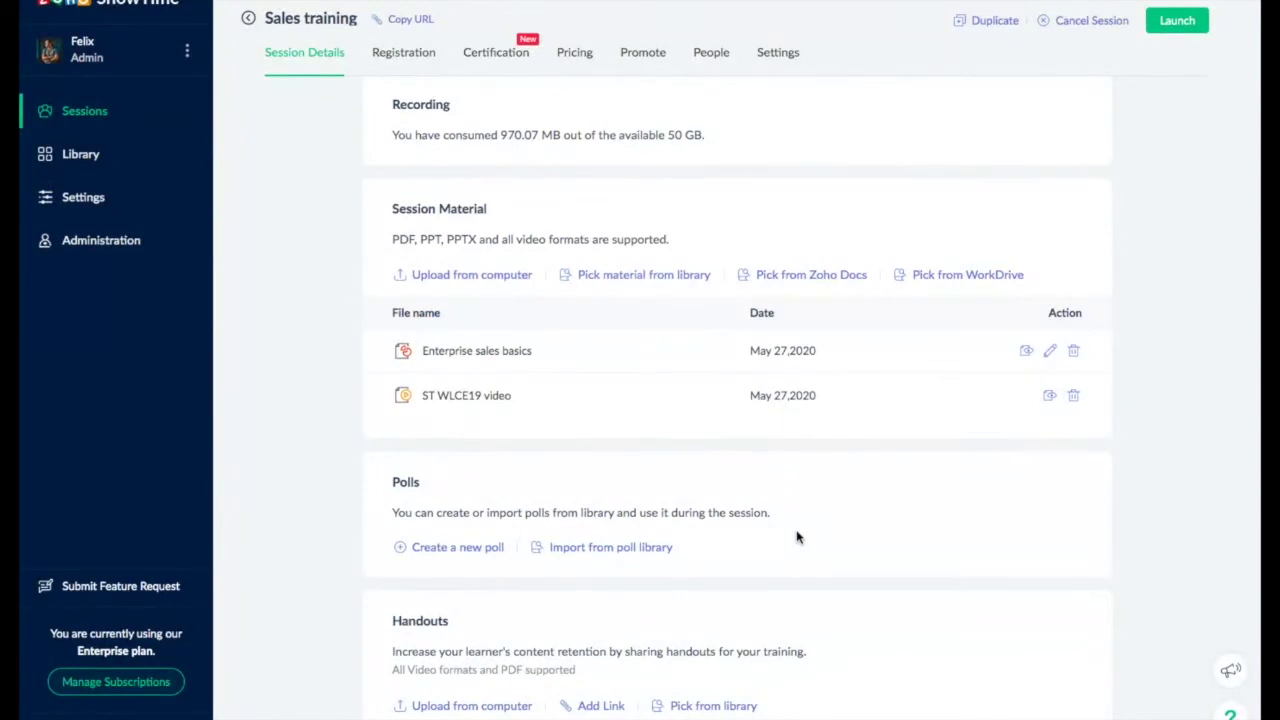
Import the first three polls in the poll library, from "what are your challenges?" to "Seasons impact our emotions. Agree?", into the session
click(624, 558)
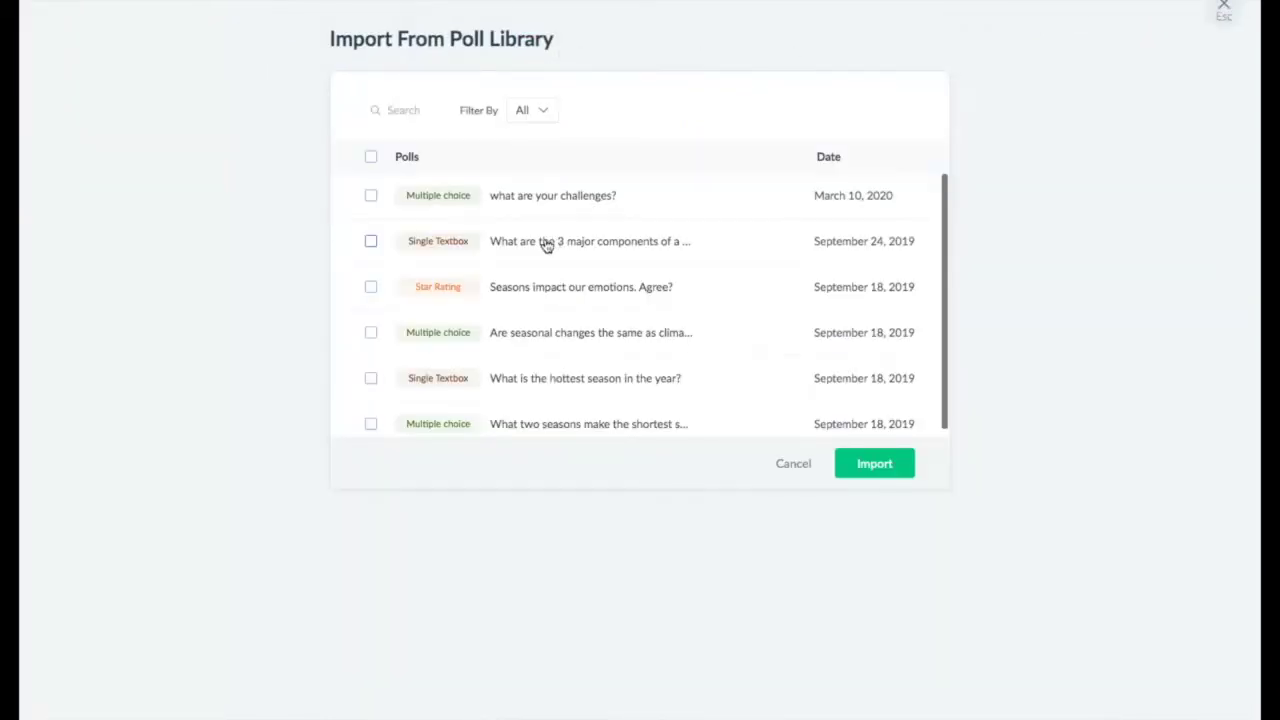
click(371, 197)
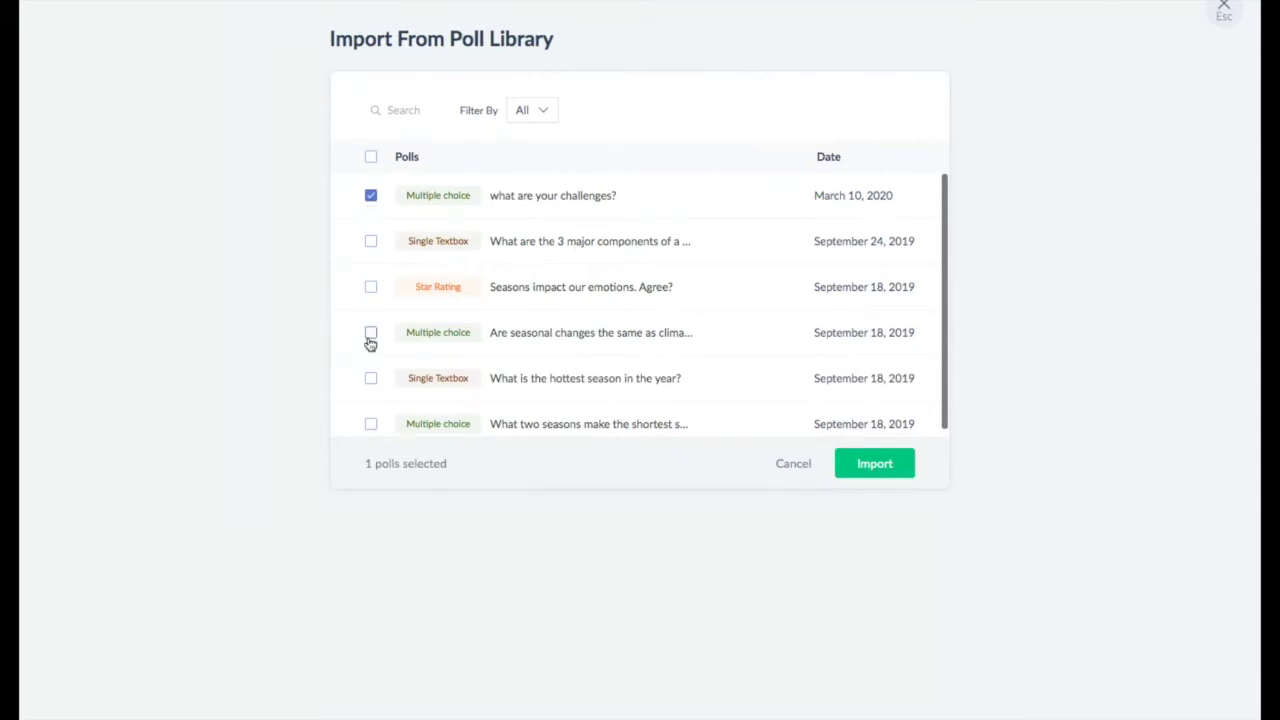
click(371, 287)
click(370, 242)
click(875, 463)
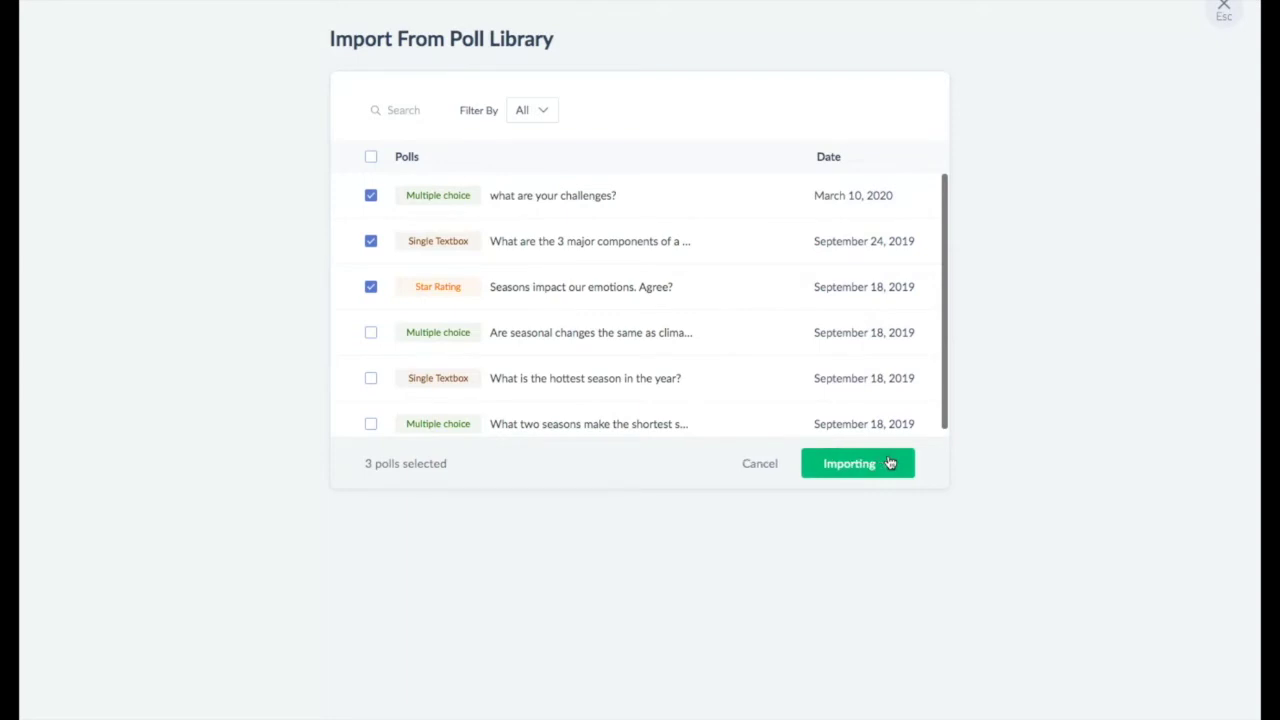
scroll(889, 461, down, 1)
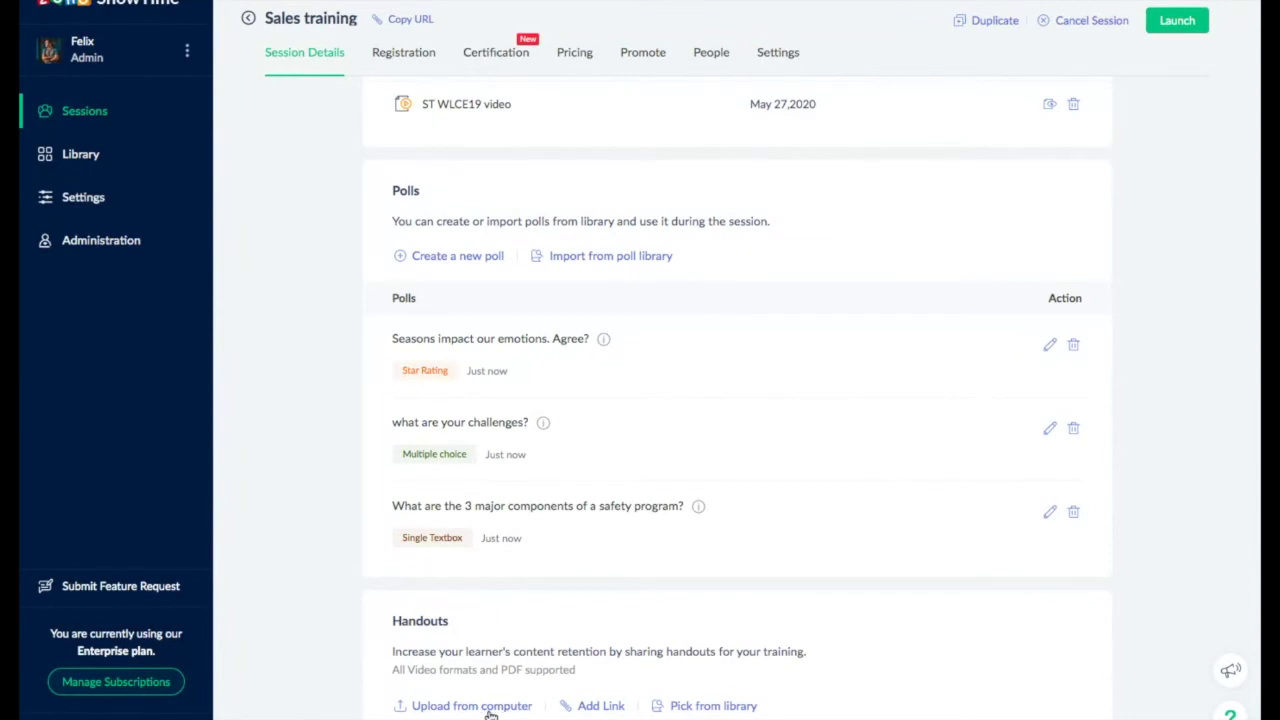
scroll(807, 595, up, 3)
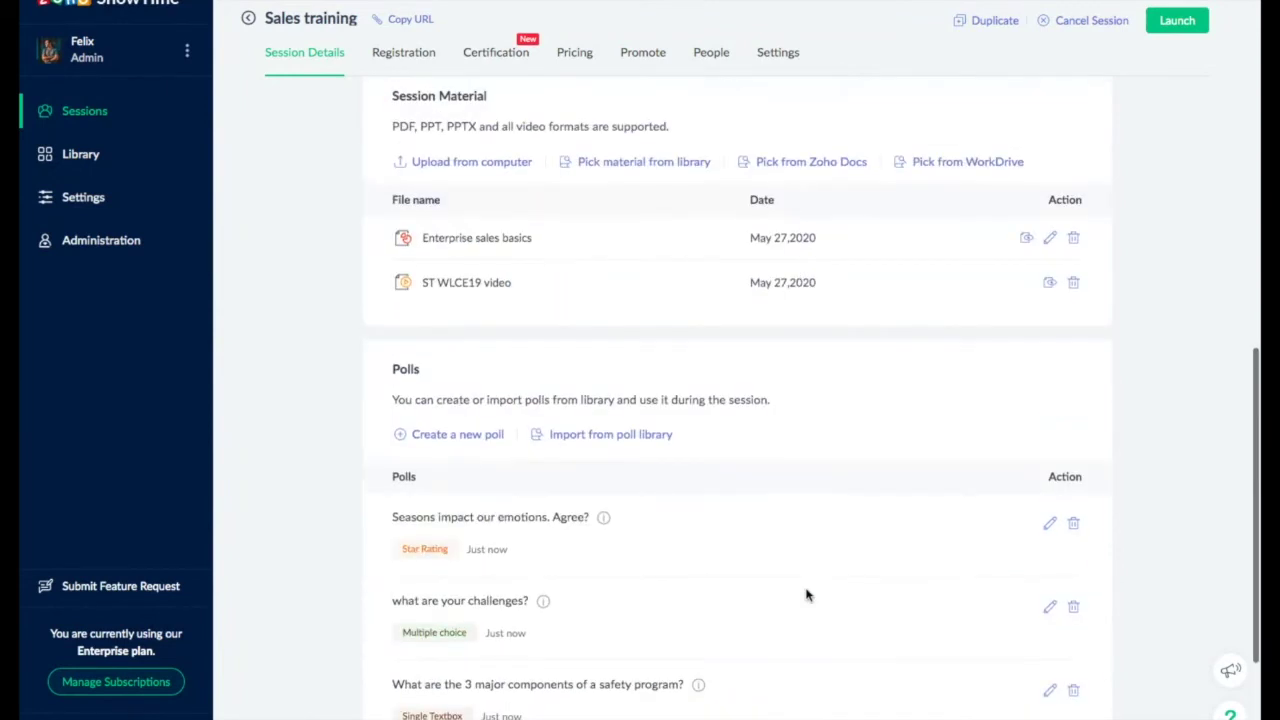
Add "Reference book_Macroeconomy" from the library's materials as a session handout
scroll(807, 595, down, 3)
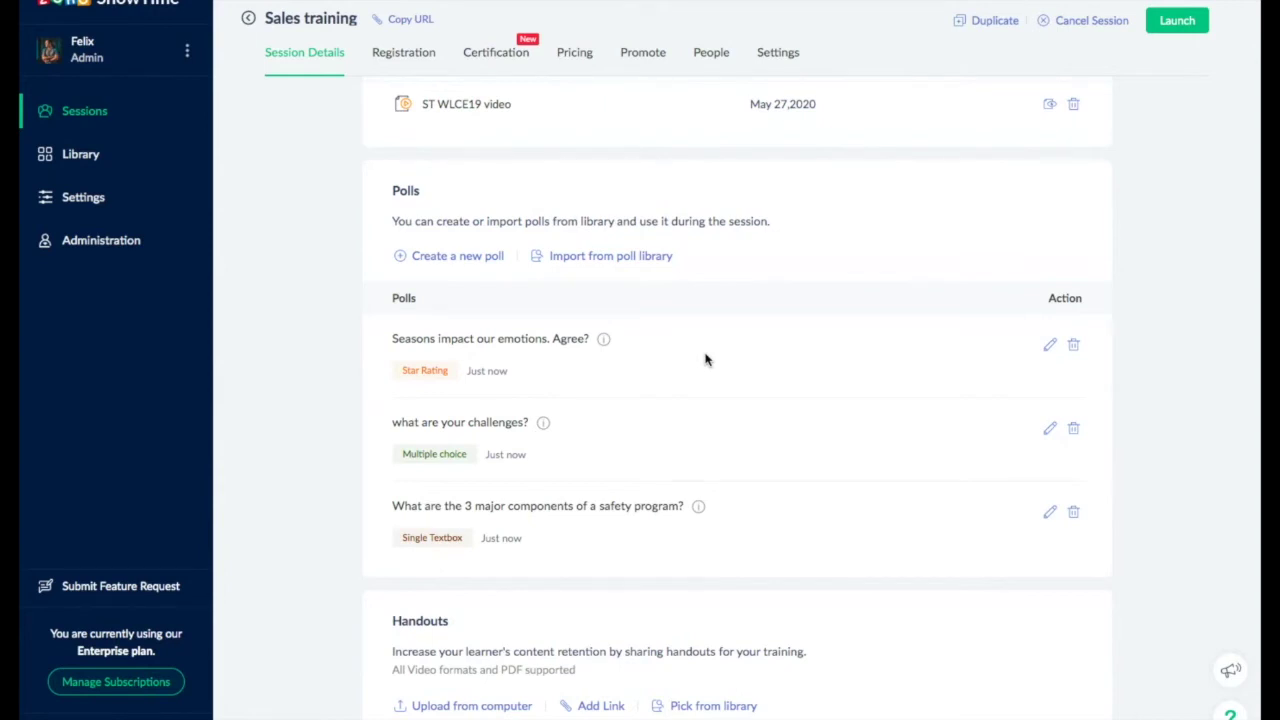
click(716, 708)
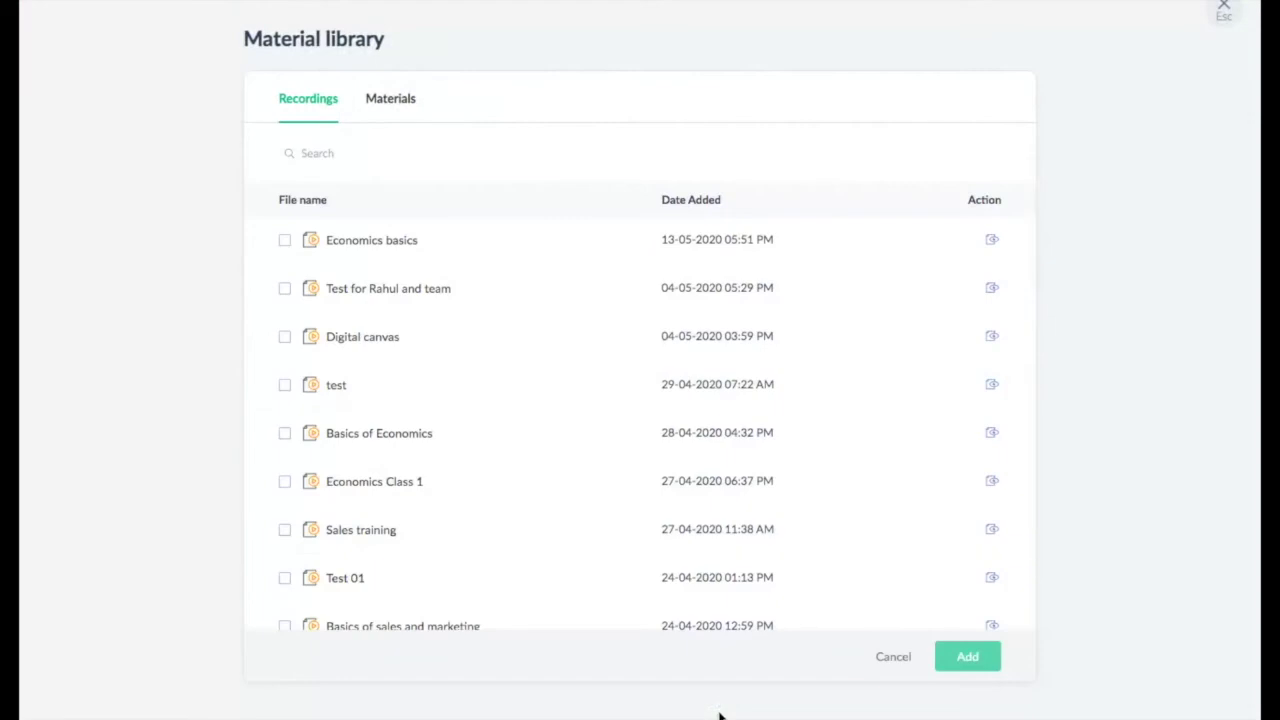
click(412, 104)
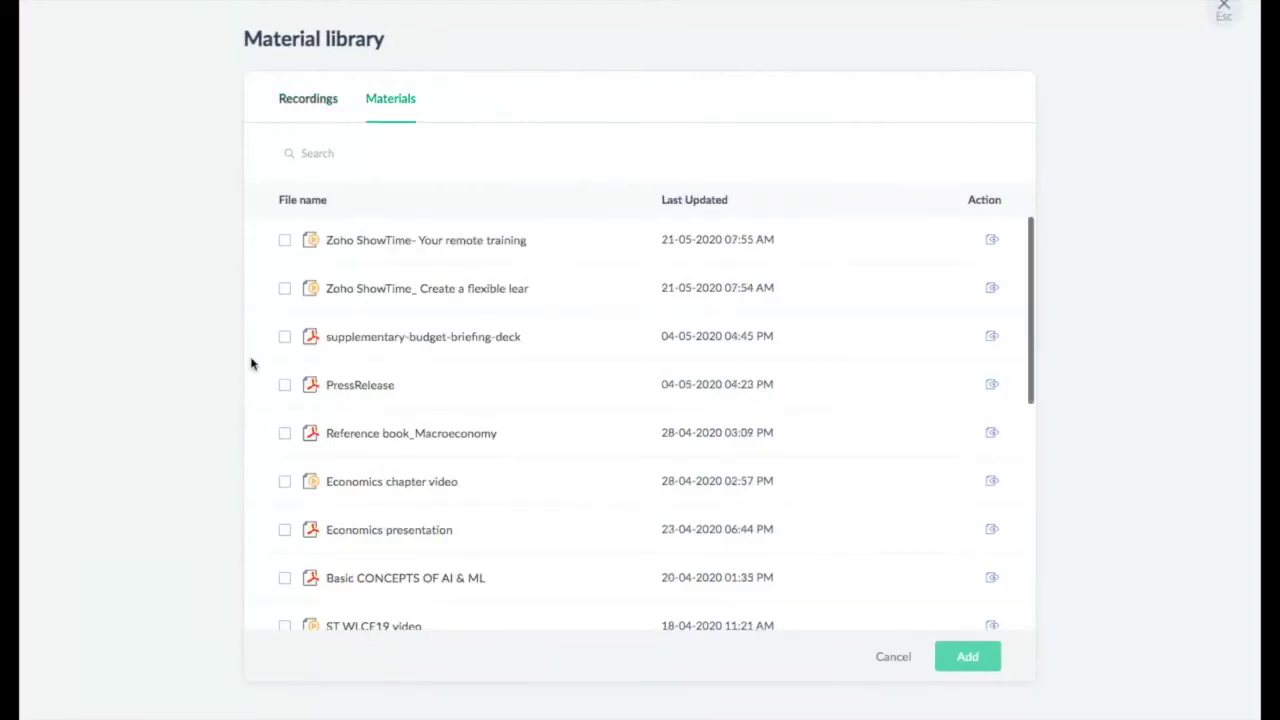
click(285, 437)
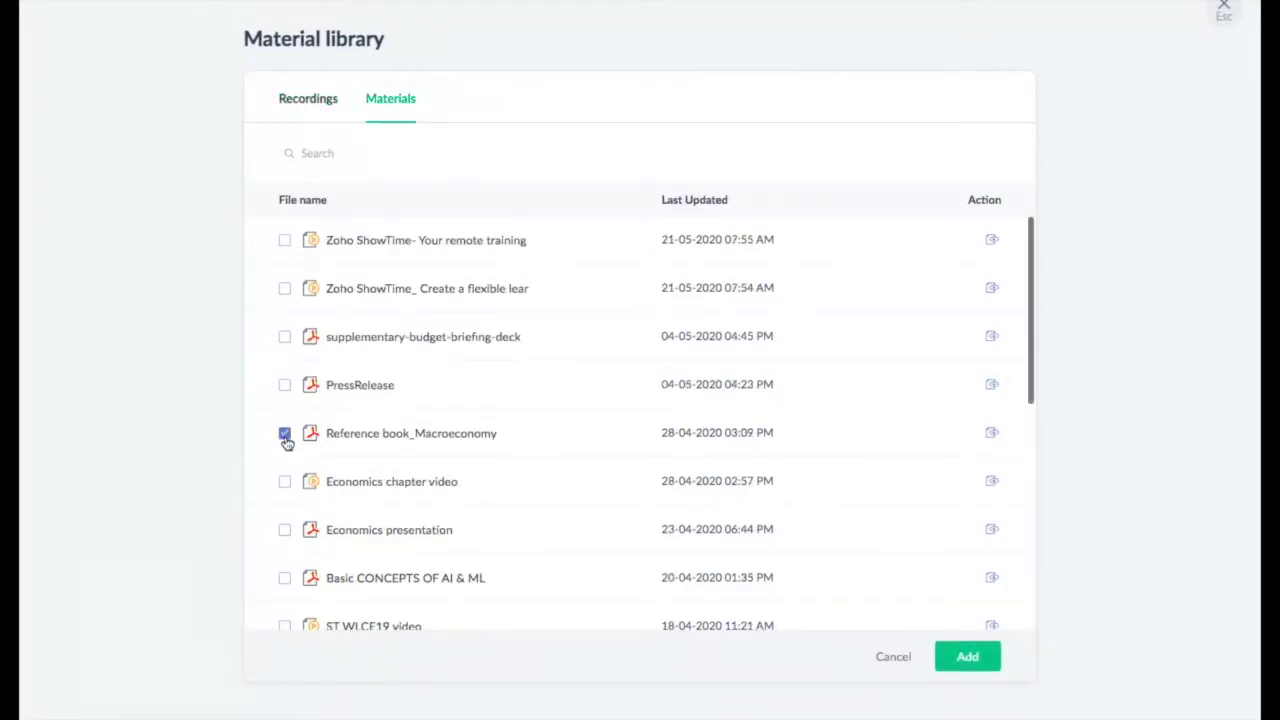
click(967, 657)
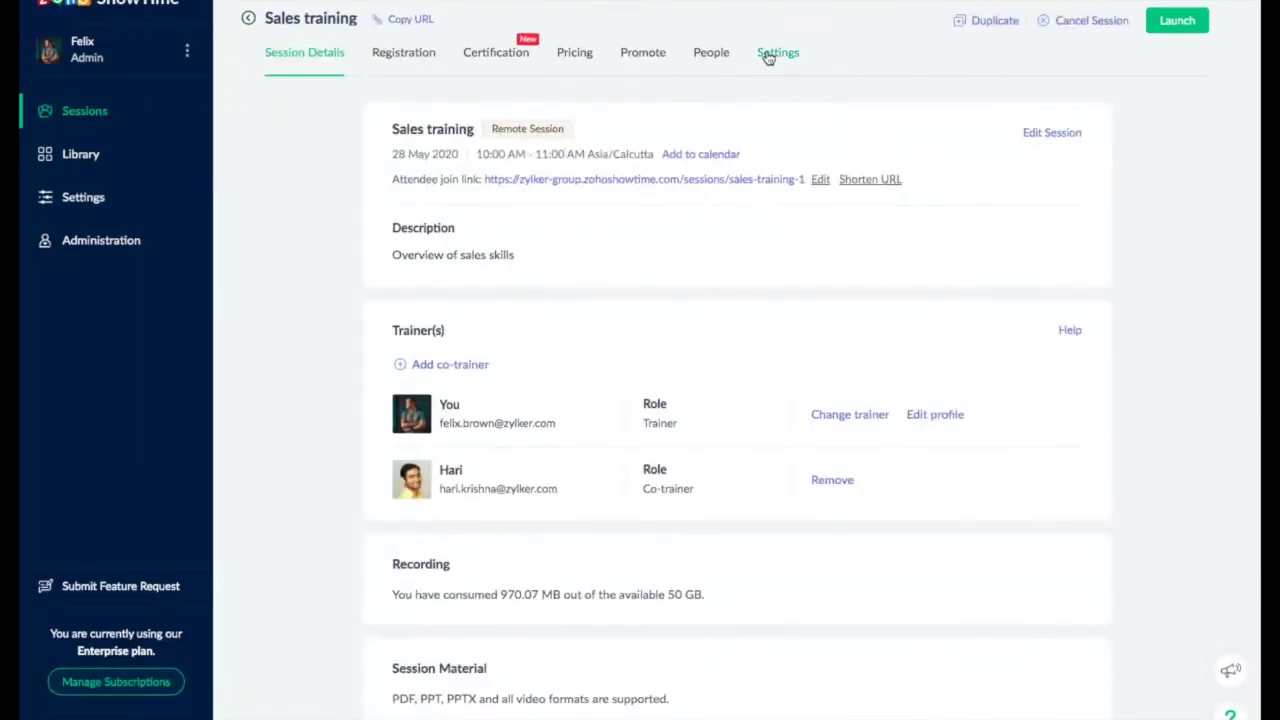
Review the Zoho CRM and custom invite options for inviting attendees, and close them without inviting anyone
click(715, 63)
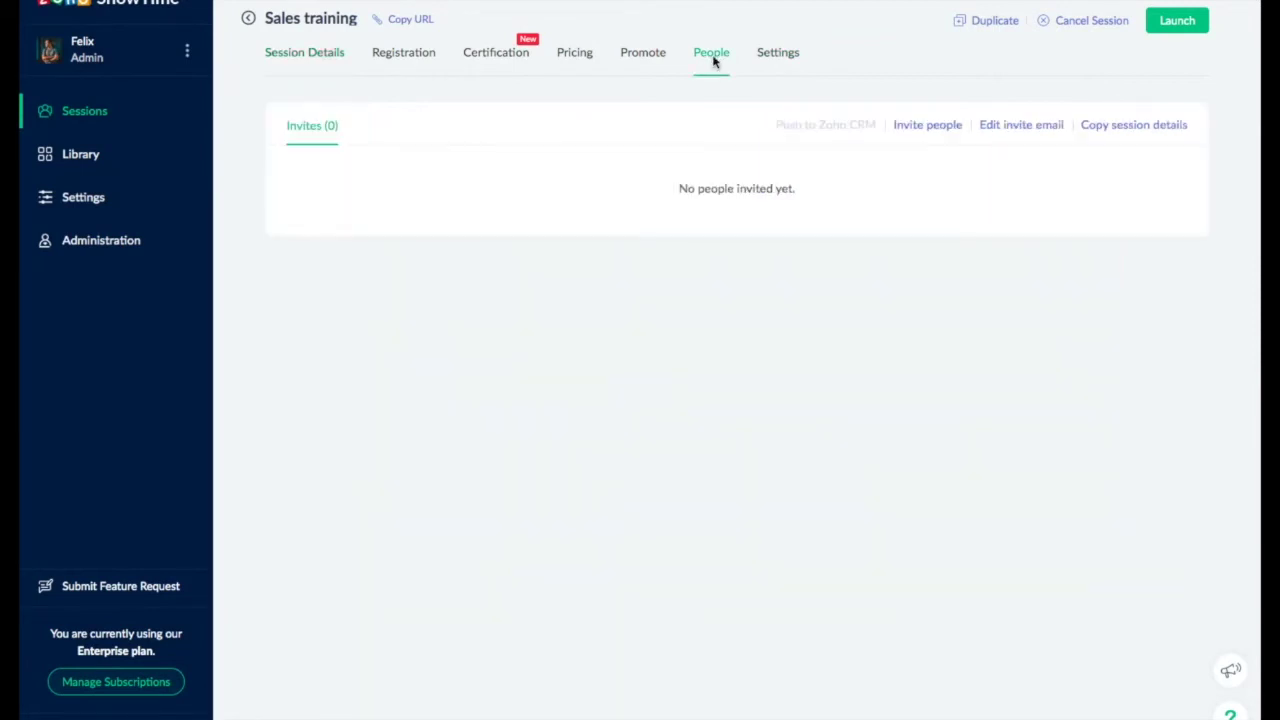
click(920, 133)
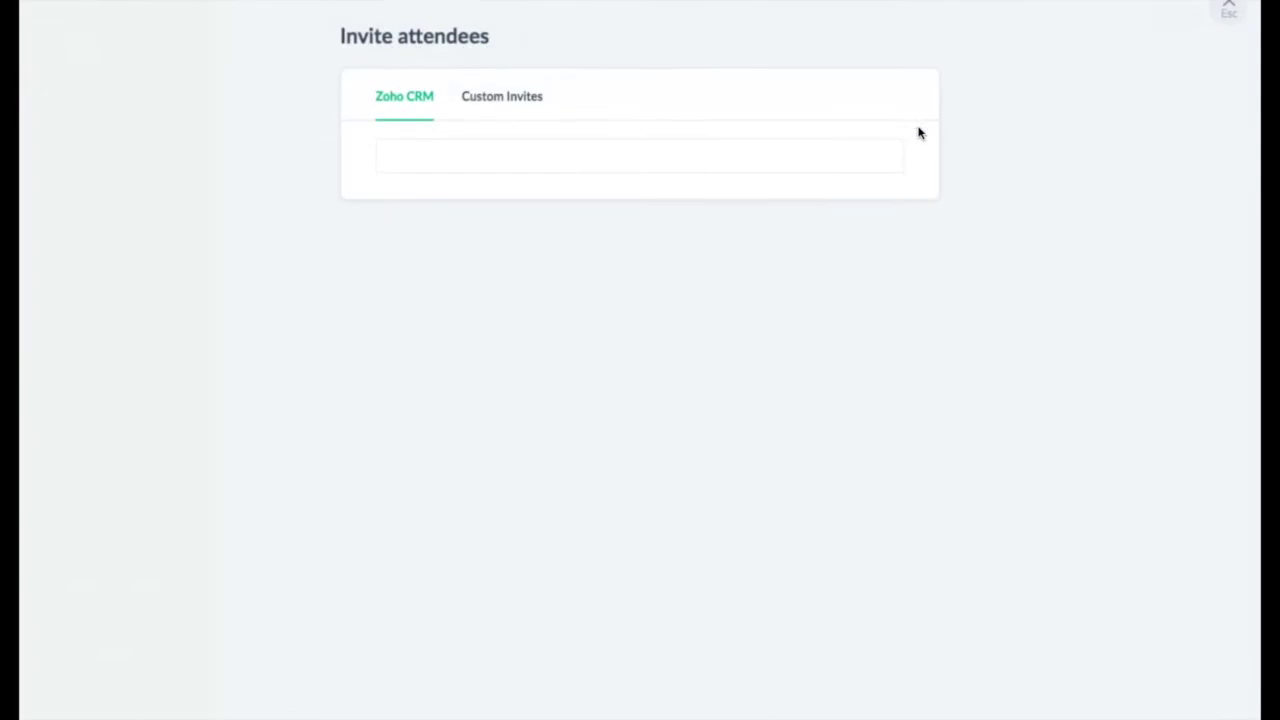
click(510, 100)
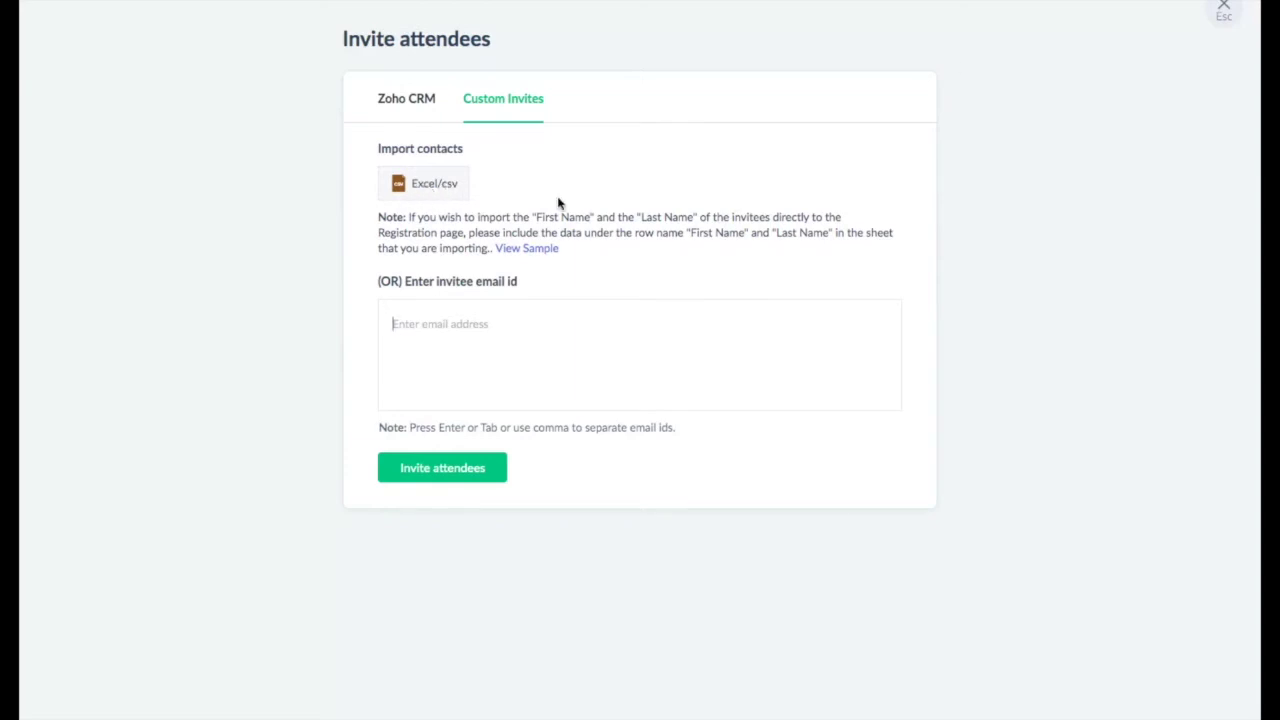
click(1226, 10)
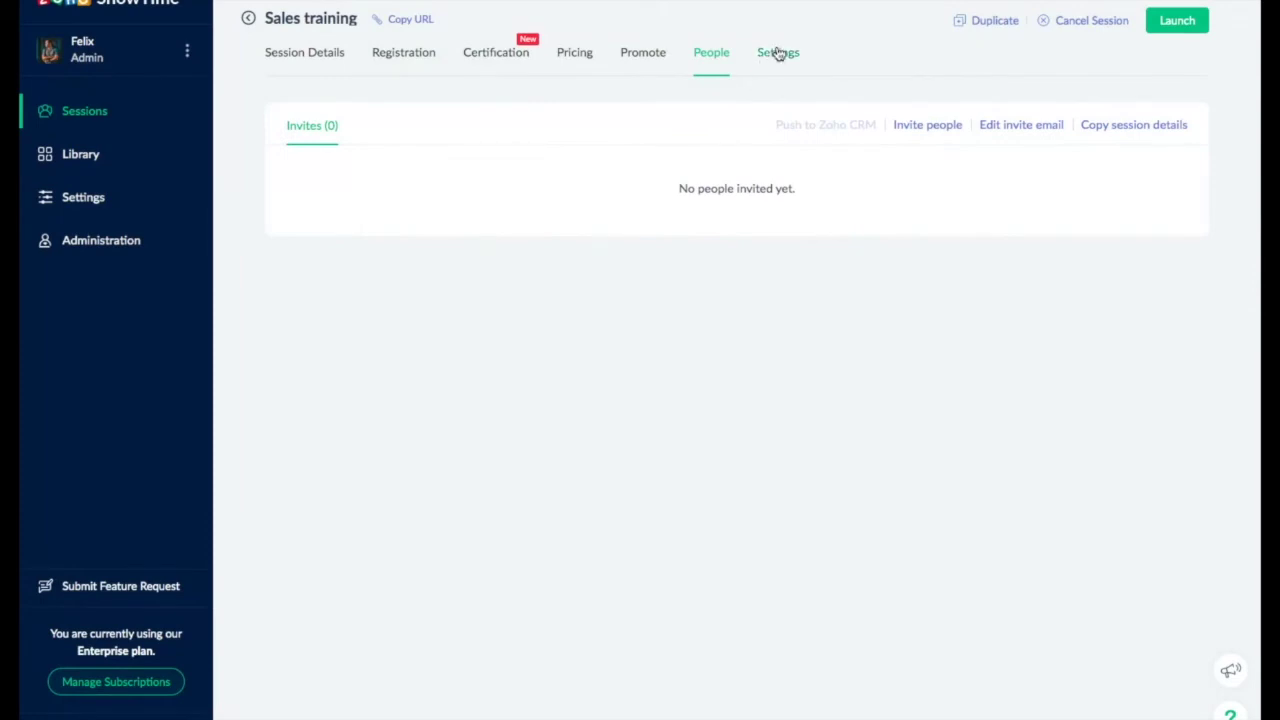
Set the session to start recording automatically once it starts
click(778, 53)
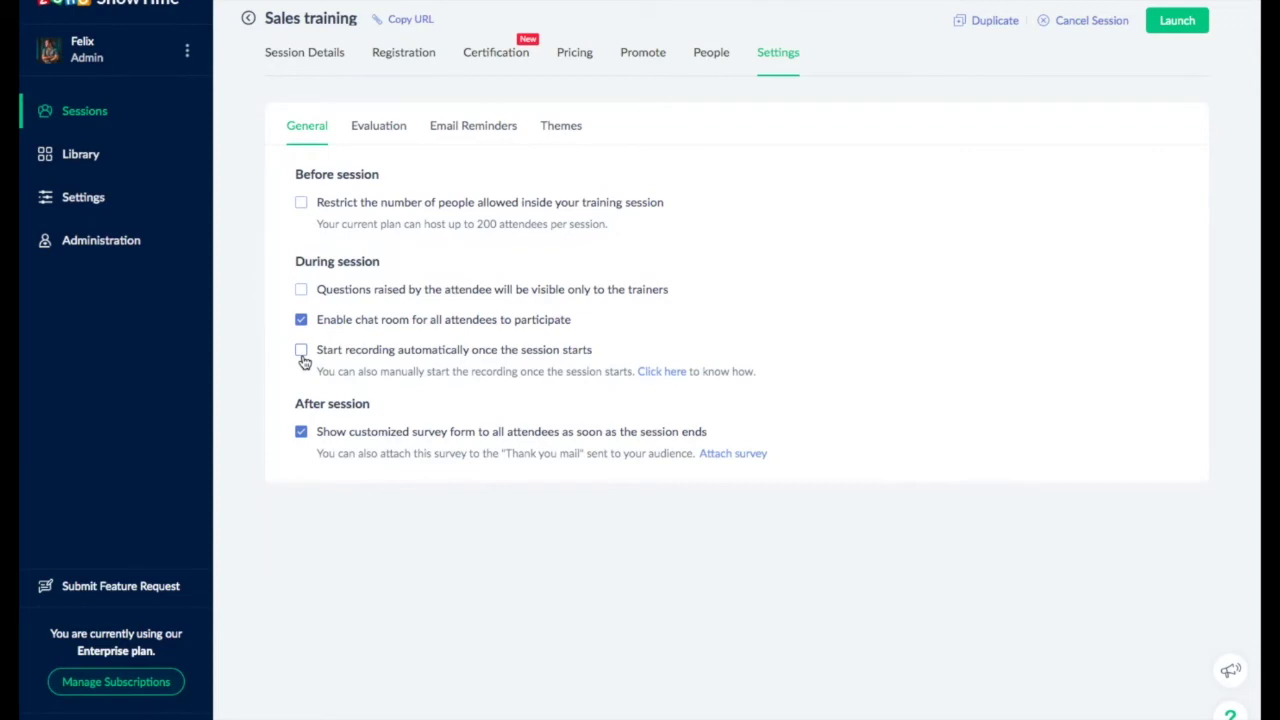
click(301, 355)
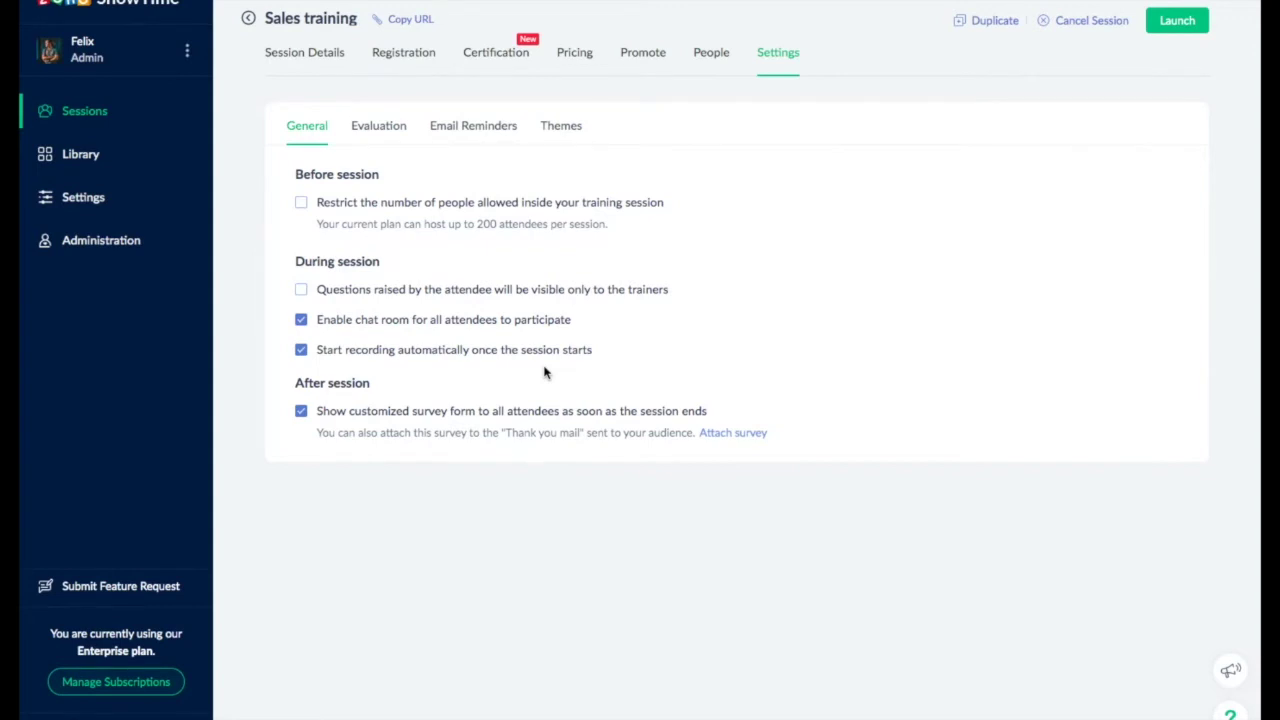
Review the session's evaluation questions and the question types that can be added
click(386, 128)
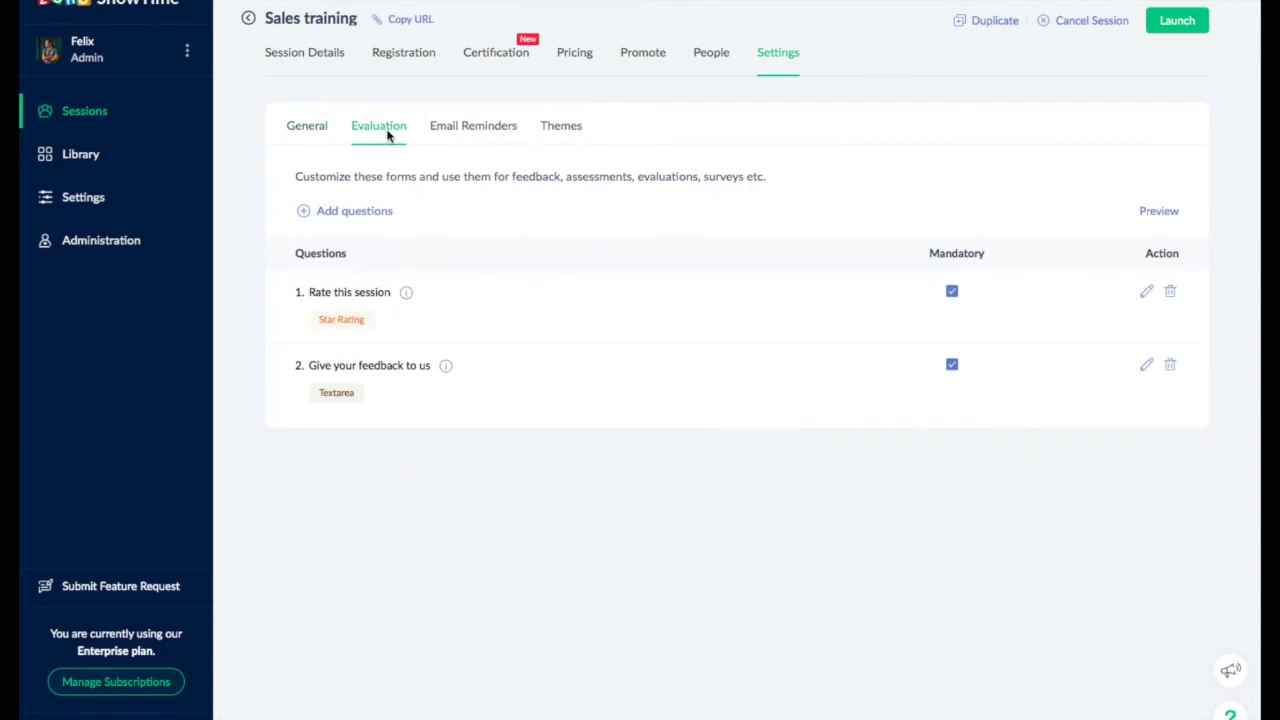
click(355, 212)
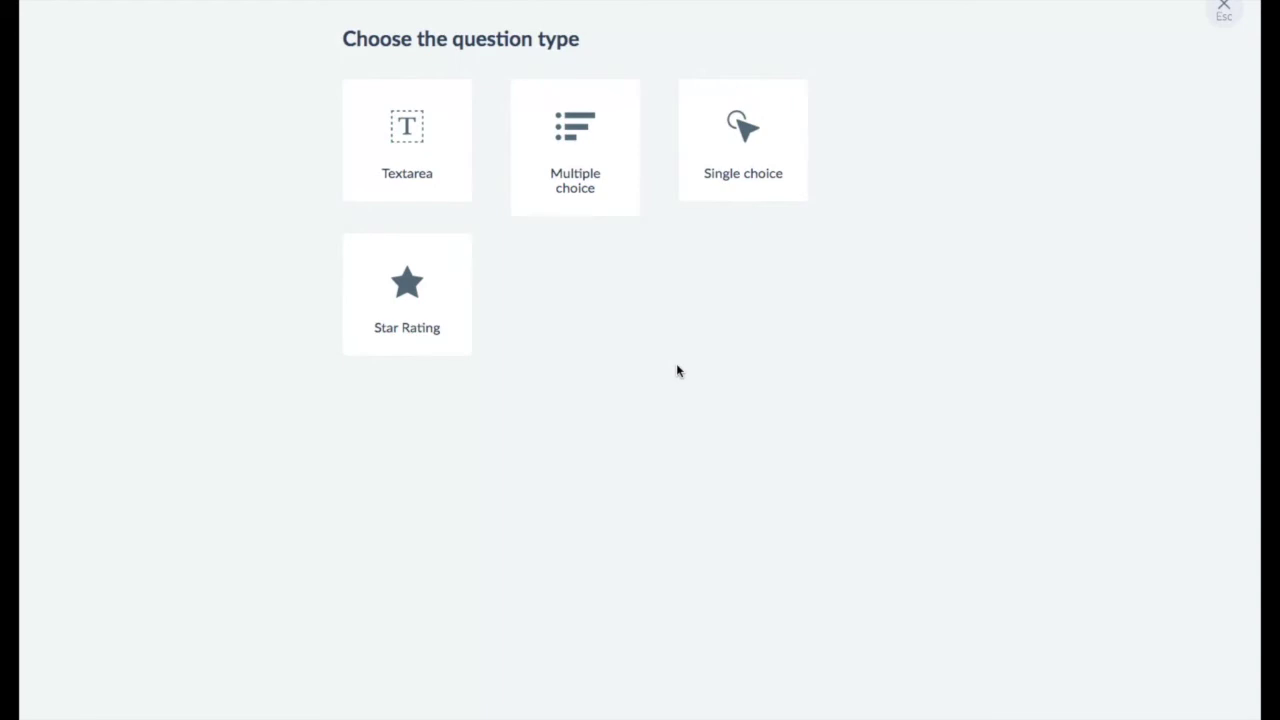
click(1226, 10)
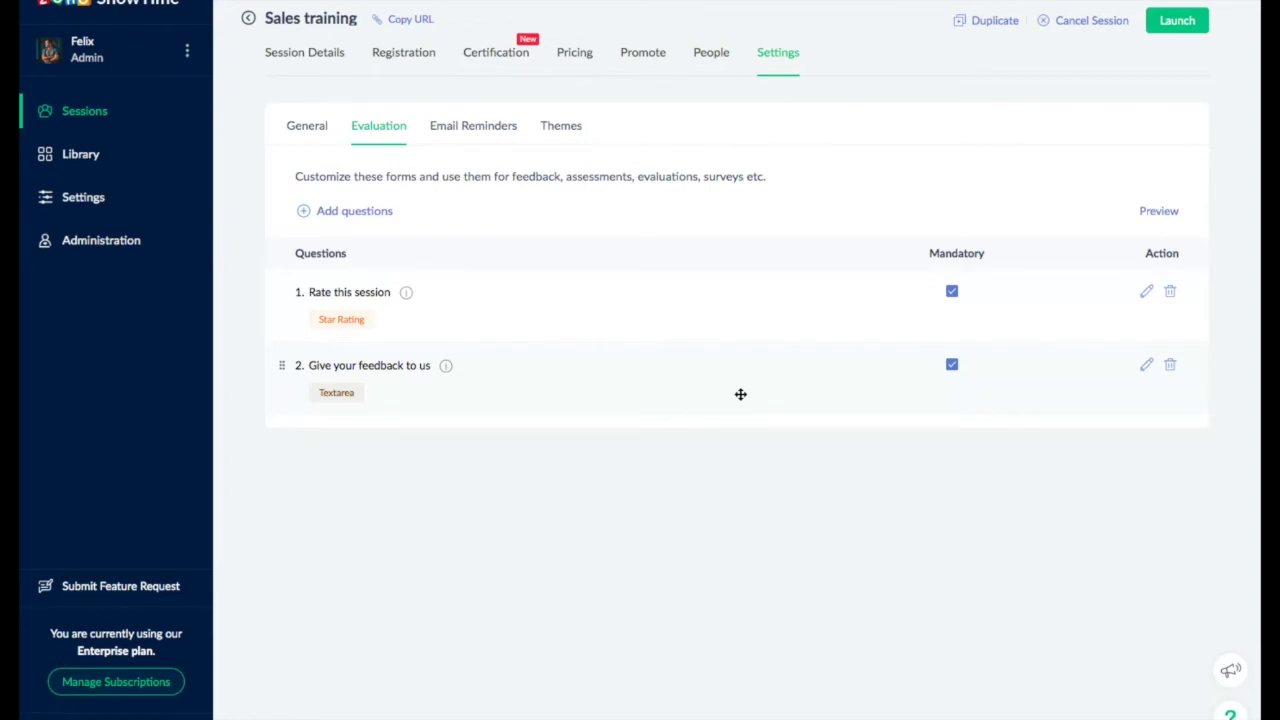
Copy the attendee join link from the session details and open it in a new browser tab
click(327, 60)
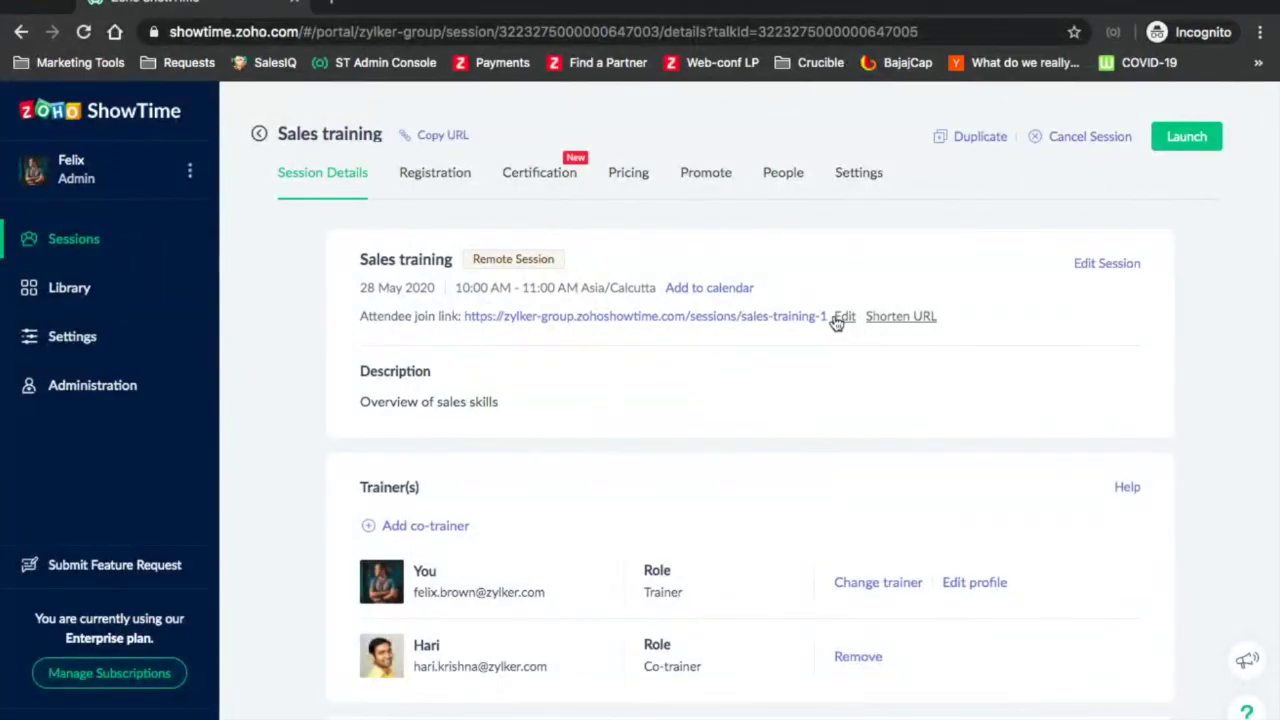
drag(828, 320, 463, 315)
key(ctrl+c)
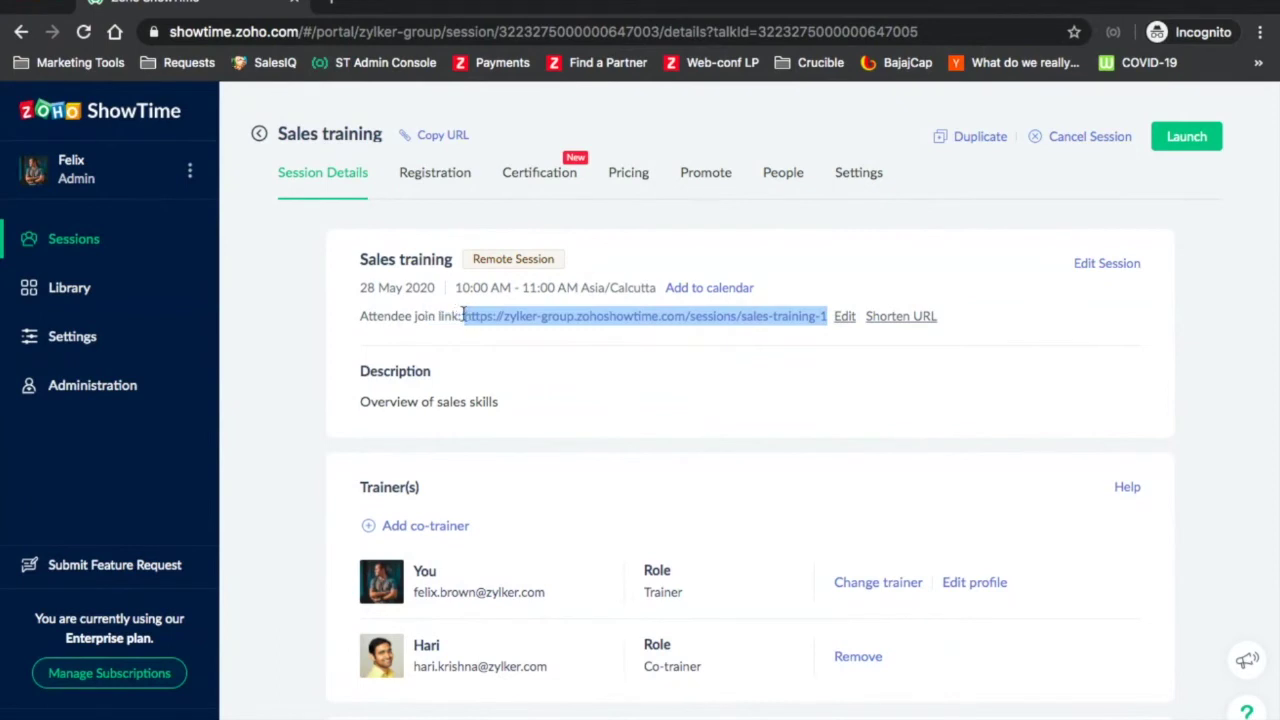
click(332, 3)
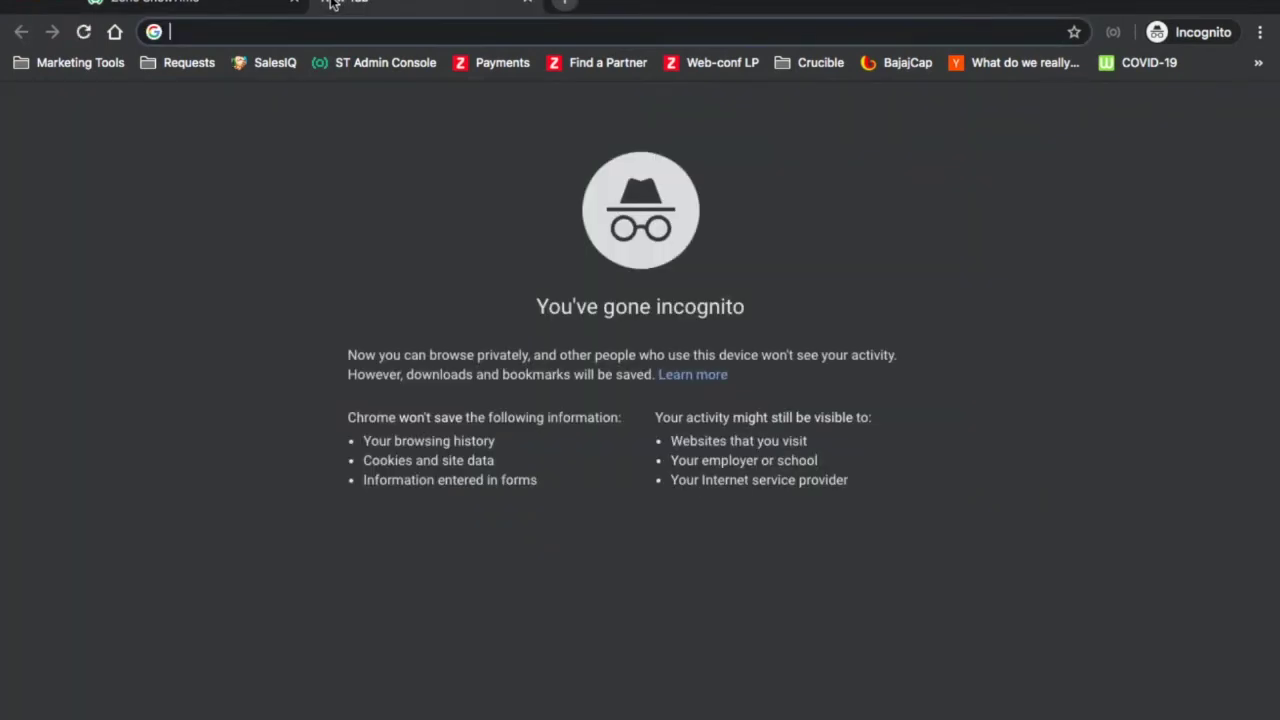
key(ctrl+v)
key(Return)
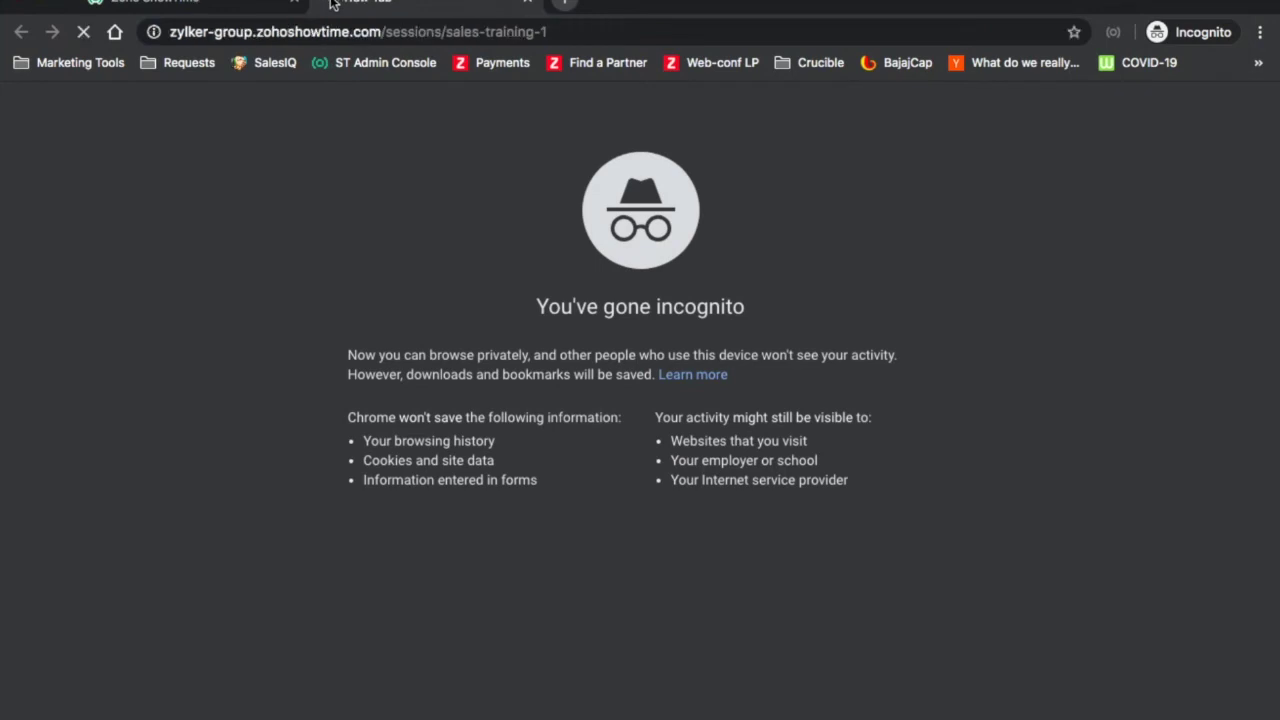
Return to the trainer's Sales training session details and launch the session ahead of its scheduled time
click(195, 5)
scroll(923, 491, down, 3)
scroll(923, 491, up, 3)
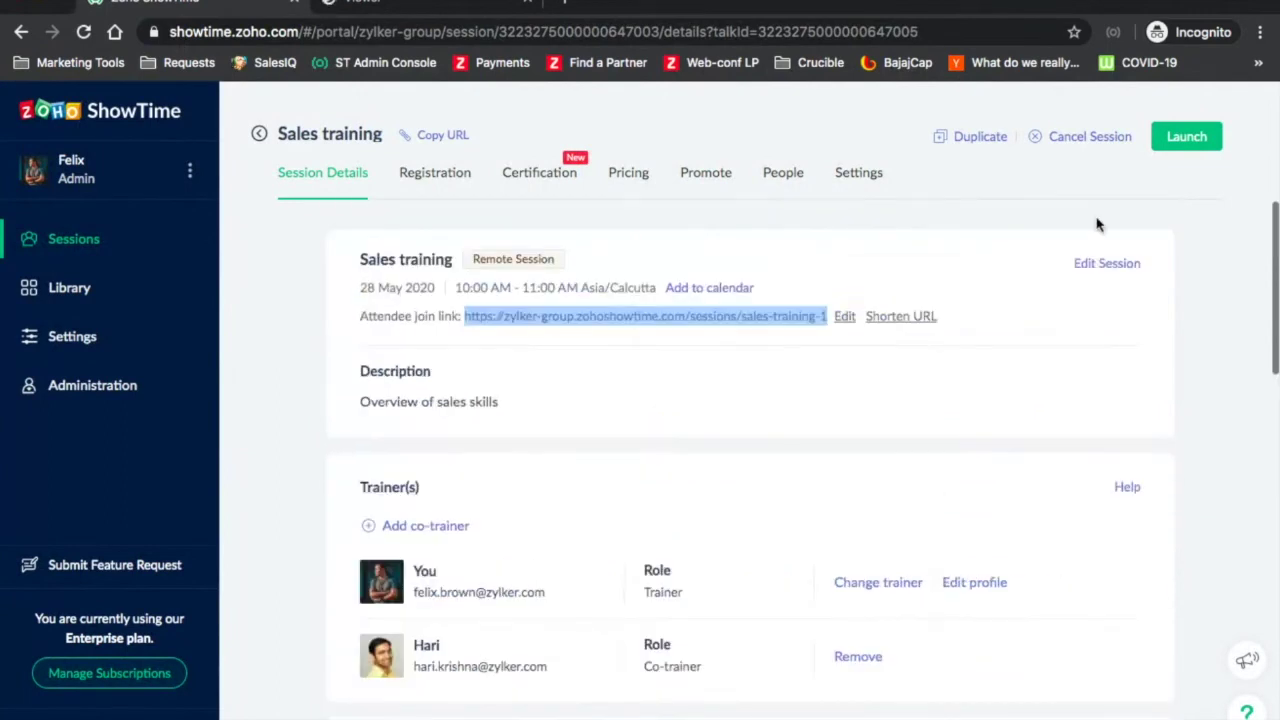
click(1185, 140)
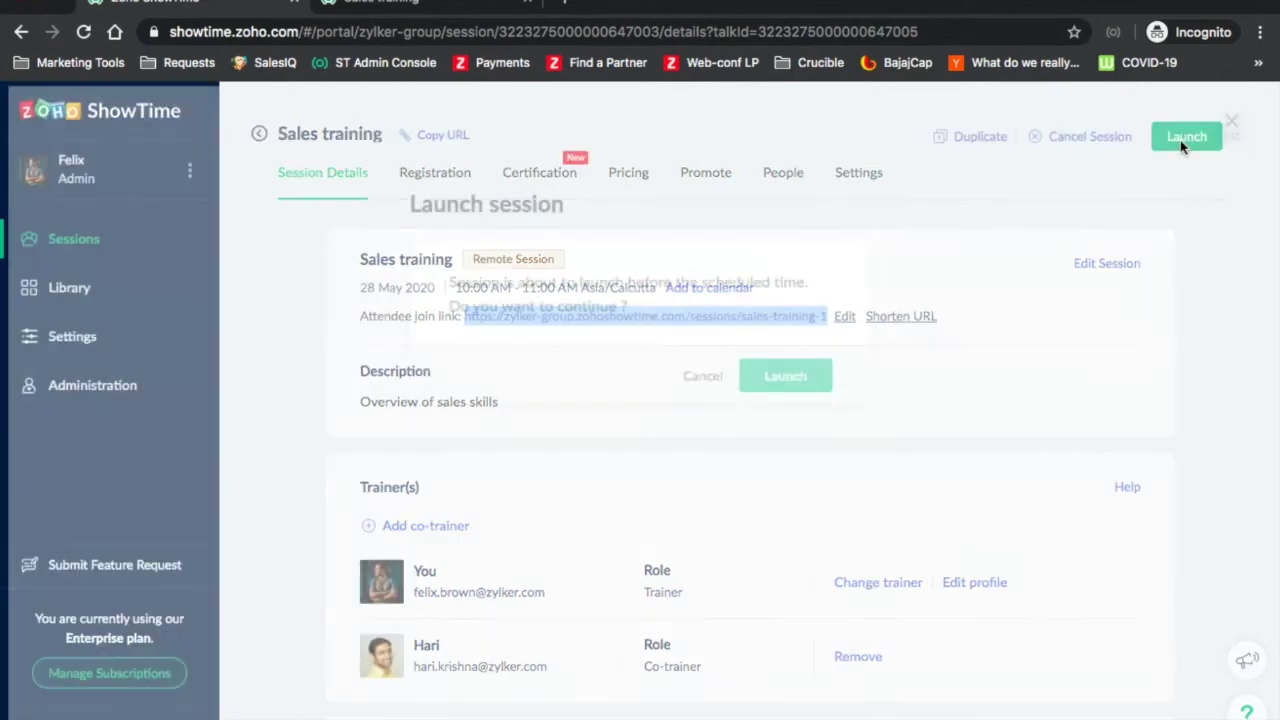
click(787, 376)
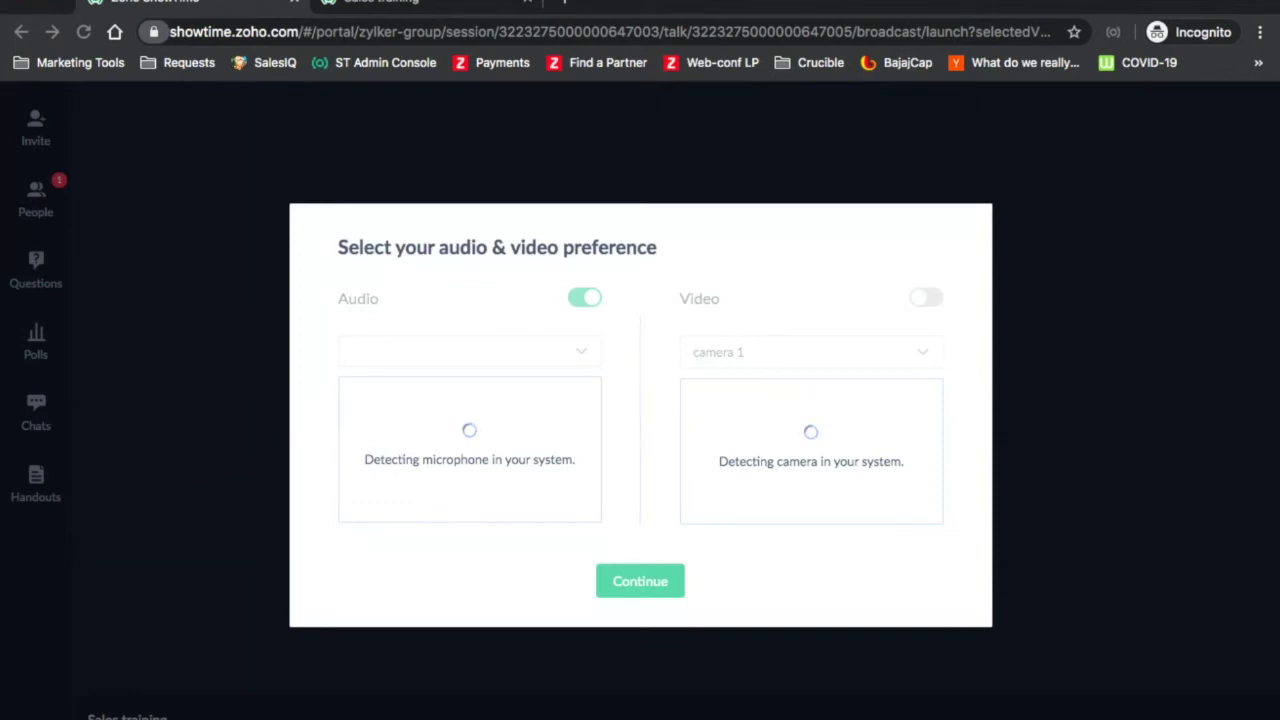
Turn off both audio and video in the trainer's broadcast preferences and continue into the session
click(588, 300)
click(926, 297)
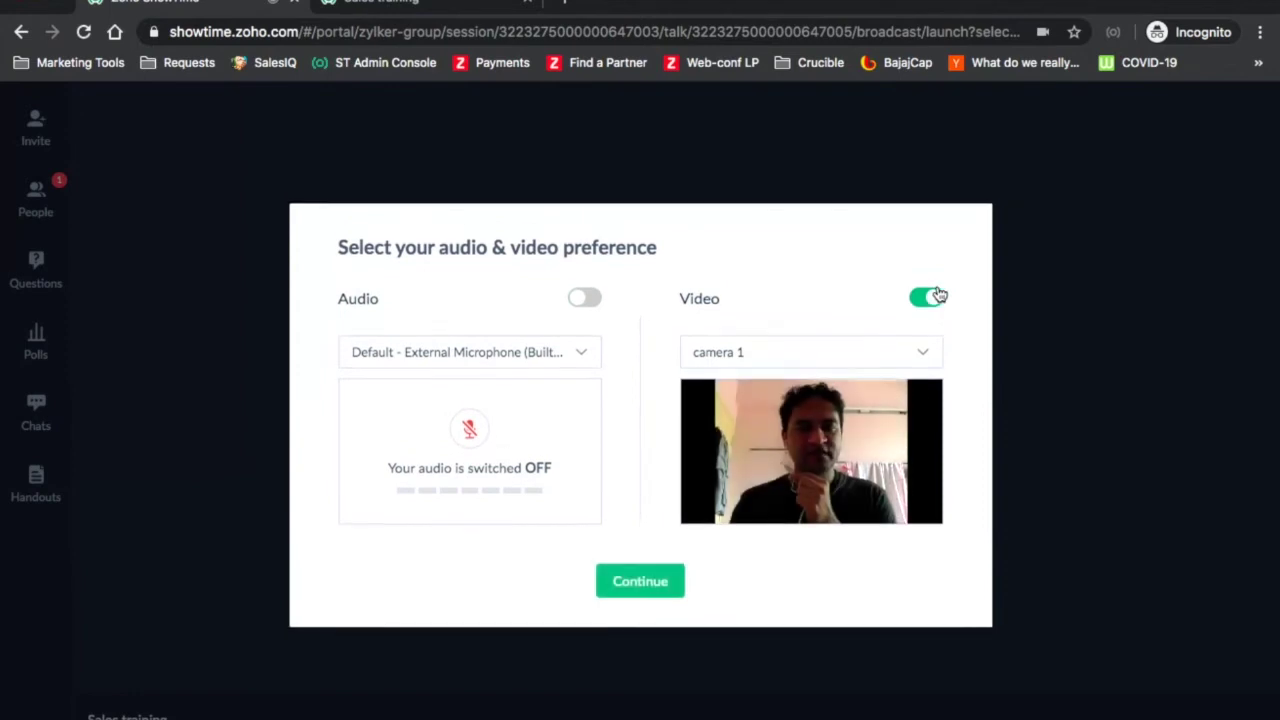
click(938, 296)
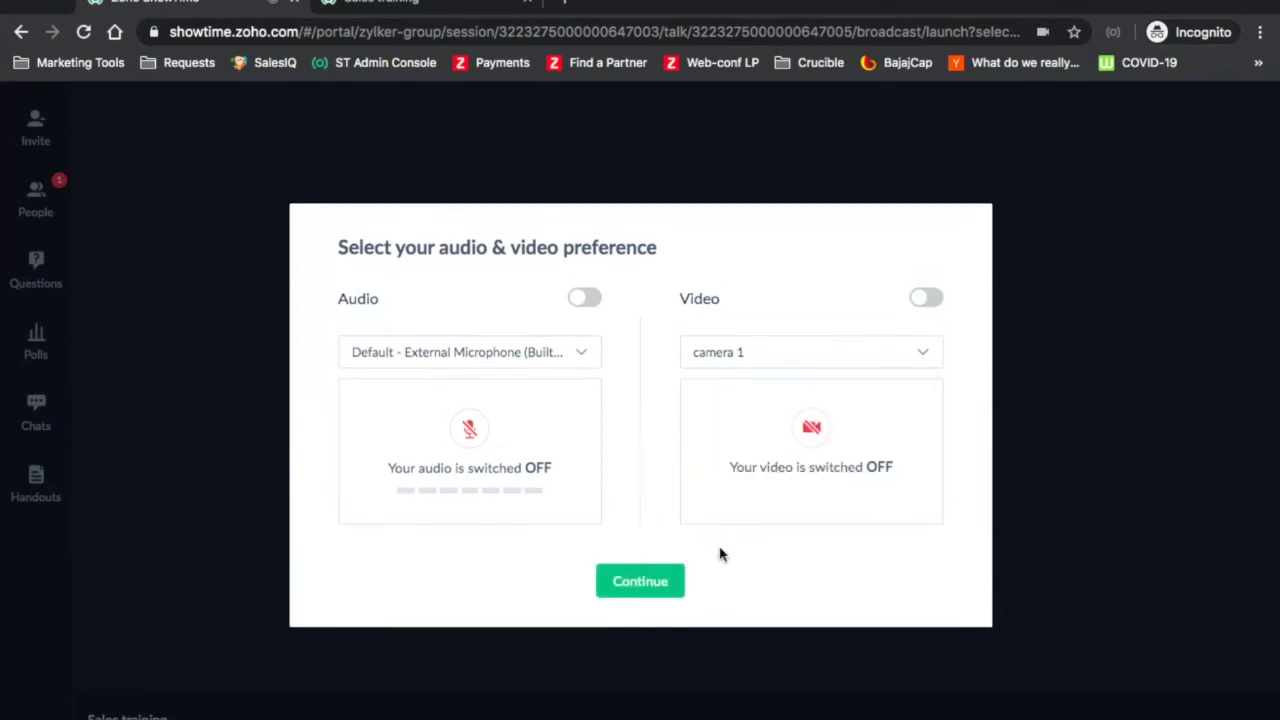
click(640, 581)
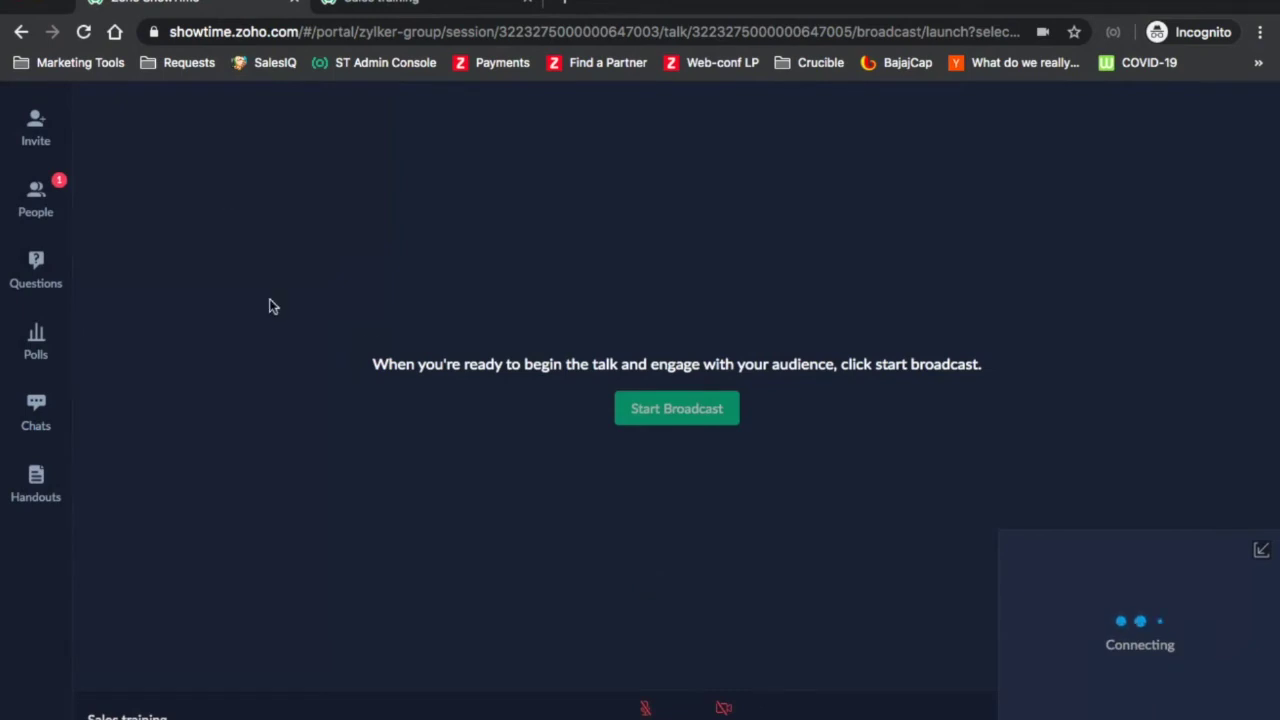
Join the session in the attendee's browser tab and save the attendee's name in the personal details
click(377, 8)
click(862, 520)
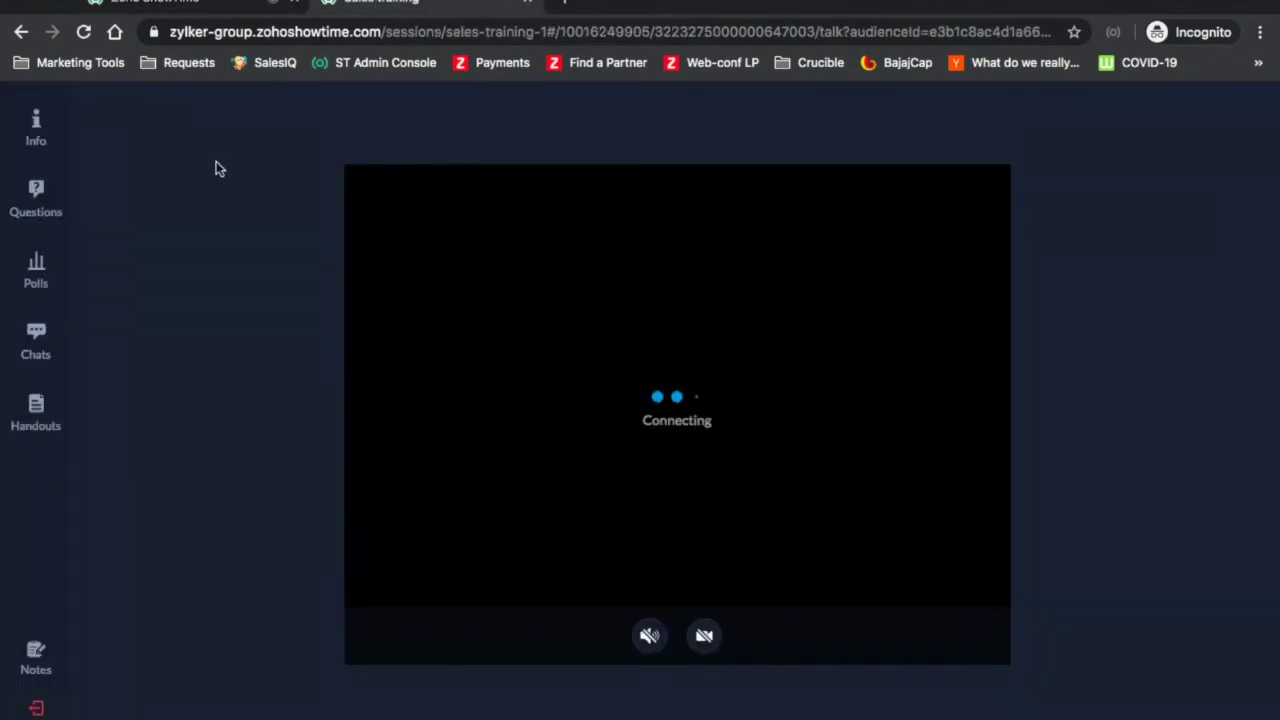
click(37, 143)
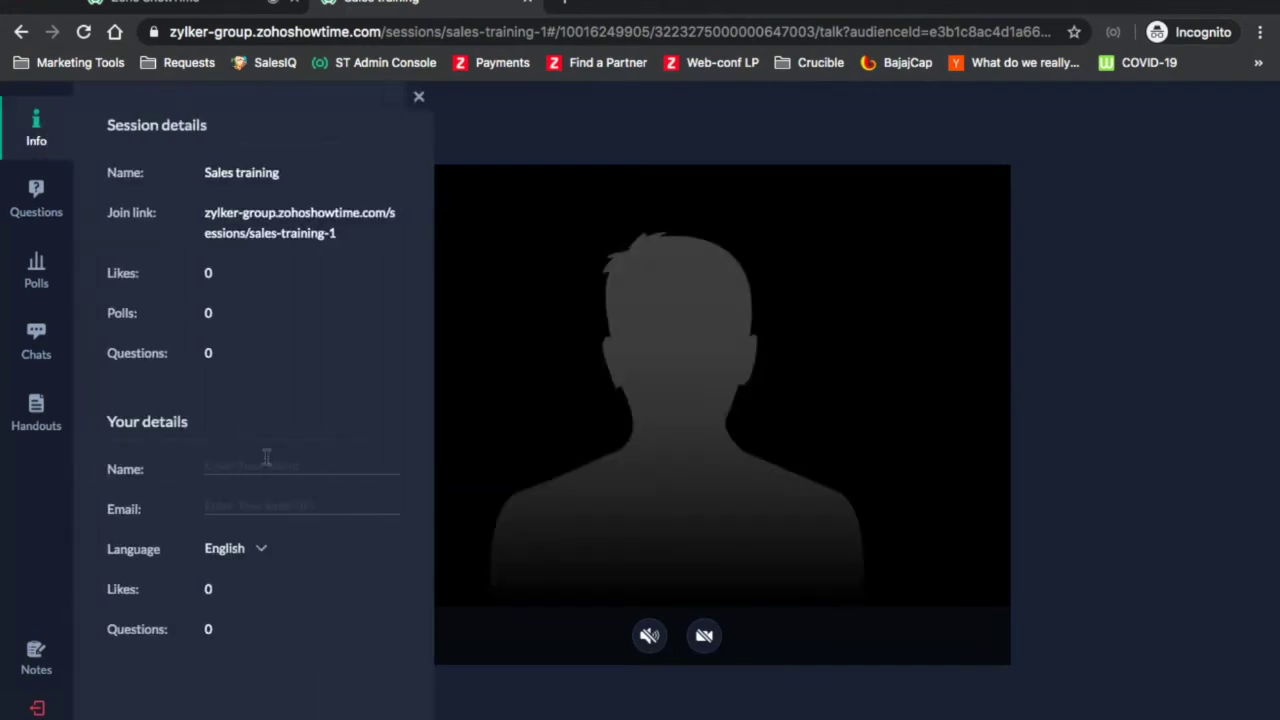
text(Gopal)
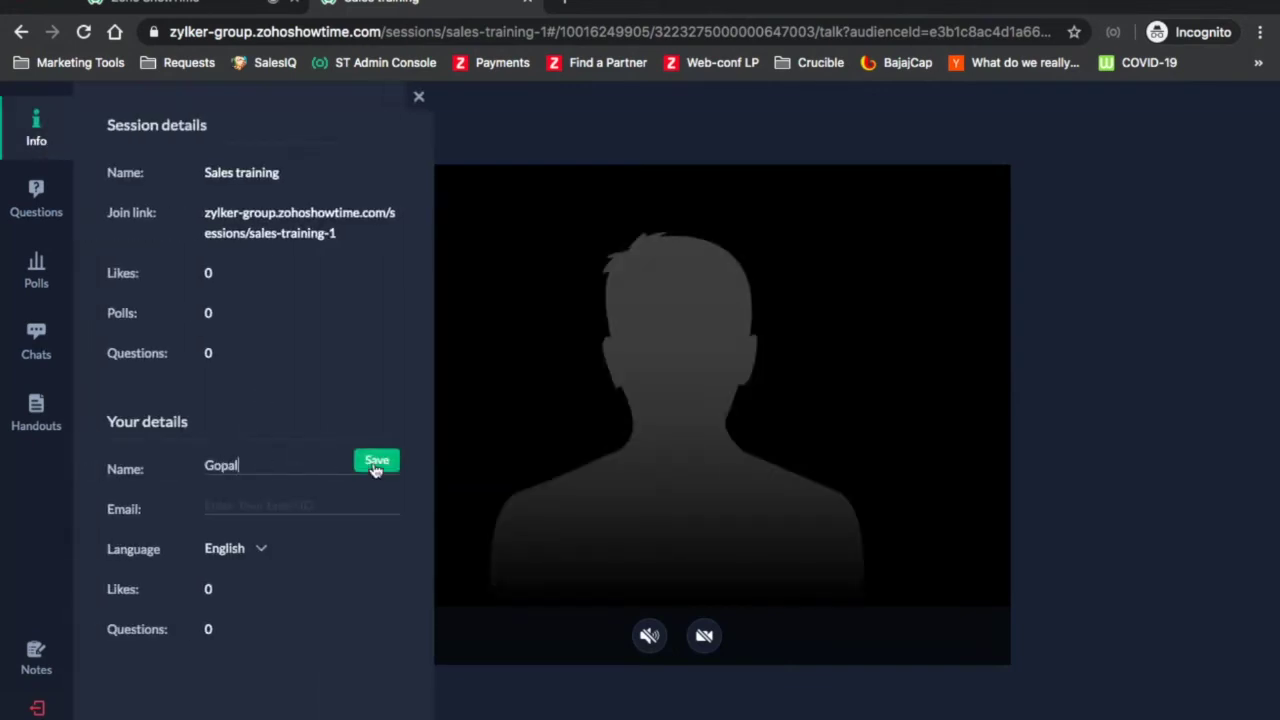
click(376, 465)
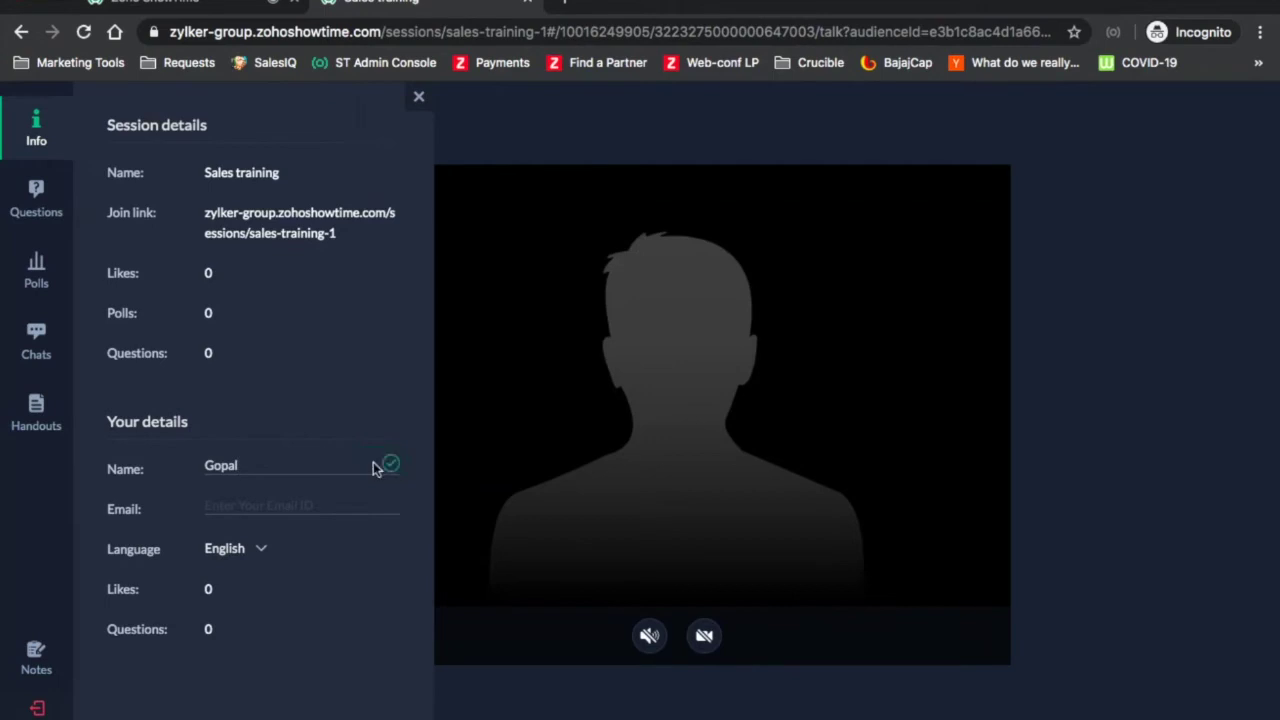
click(419, 101)
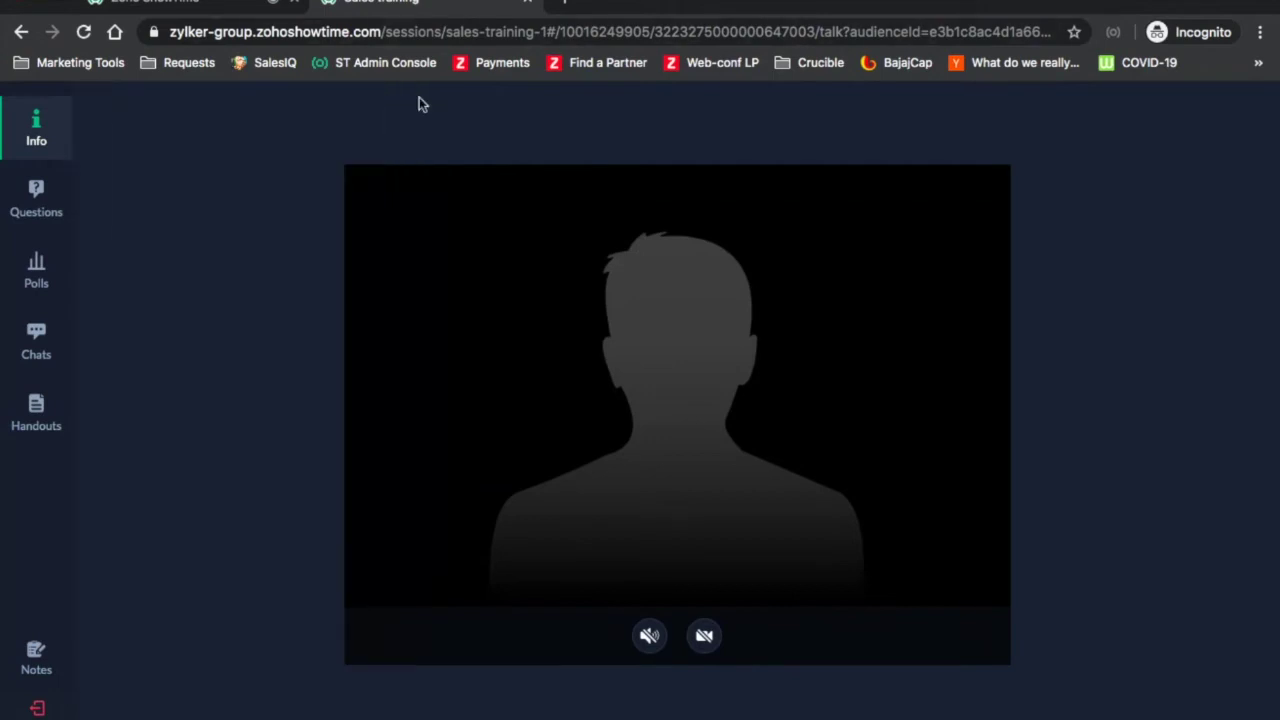
Return to the trainer's browser tab and review the session's lists of attendees and trainers
click(190, 3)
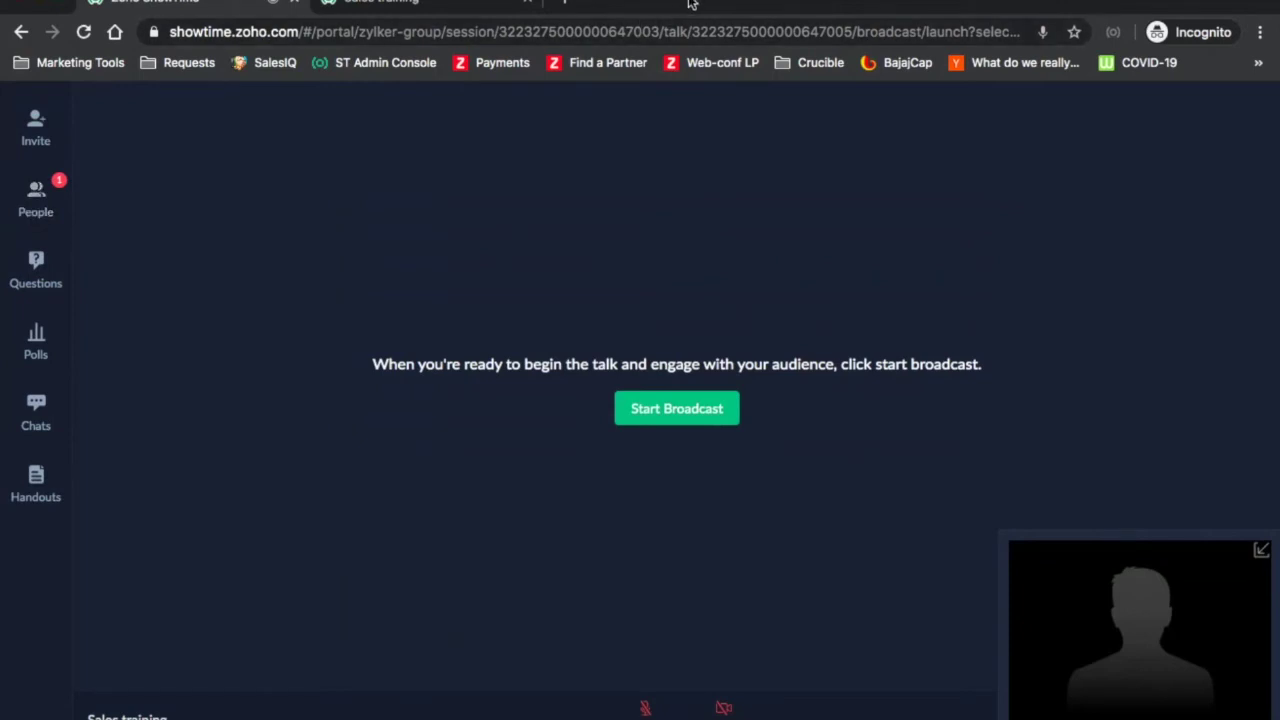
click(40, 210)
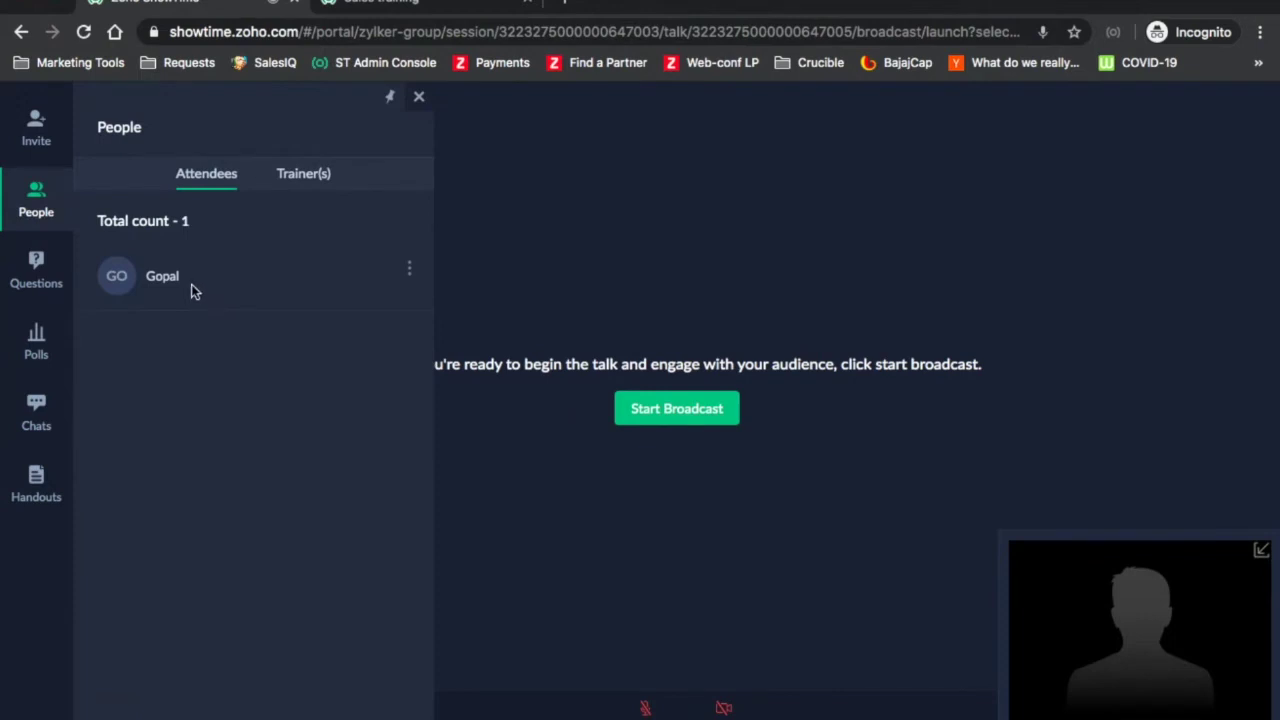
click(309, 172)
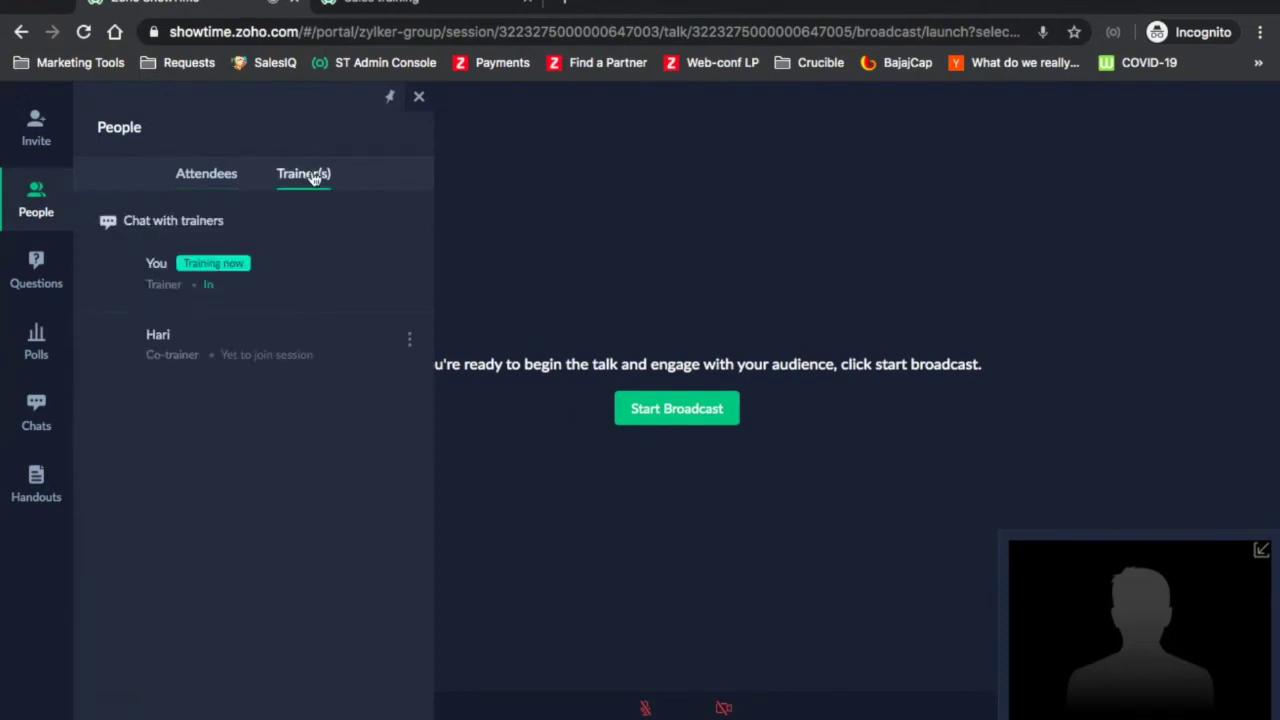
click(215, 176)
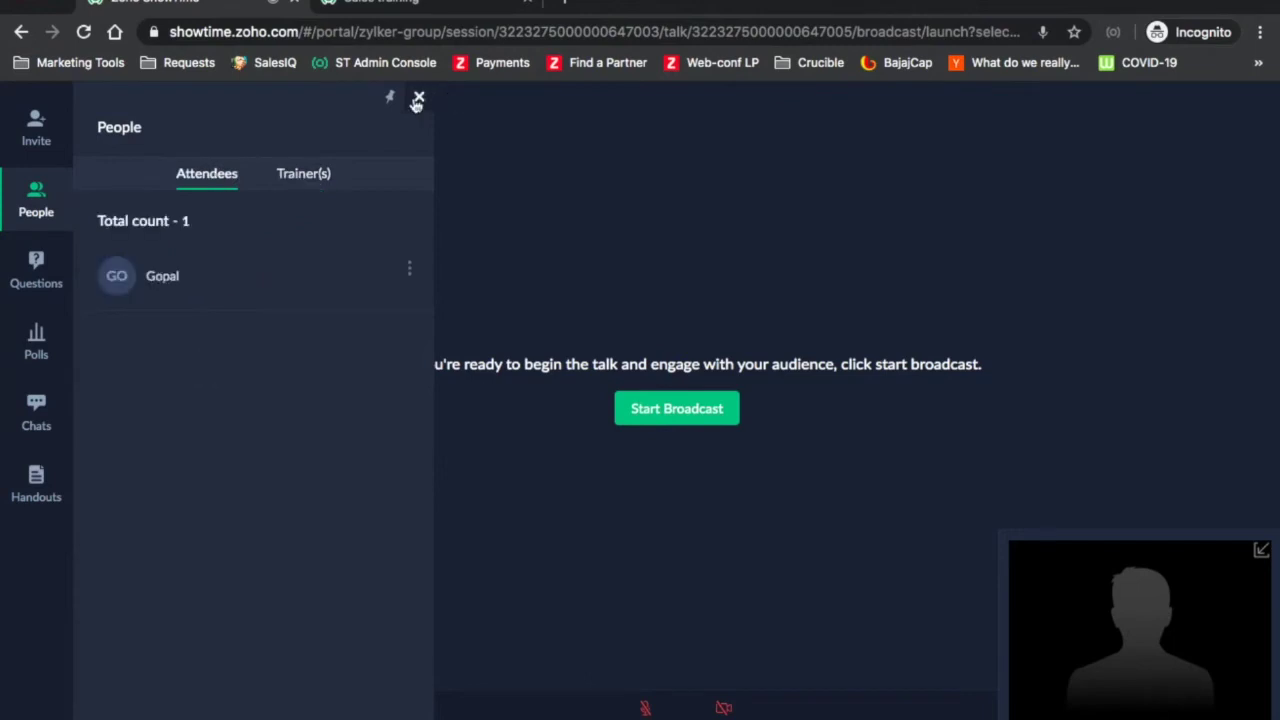
click(418, 97)
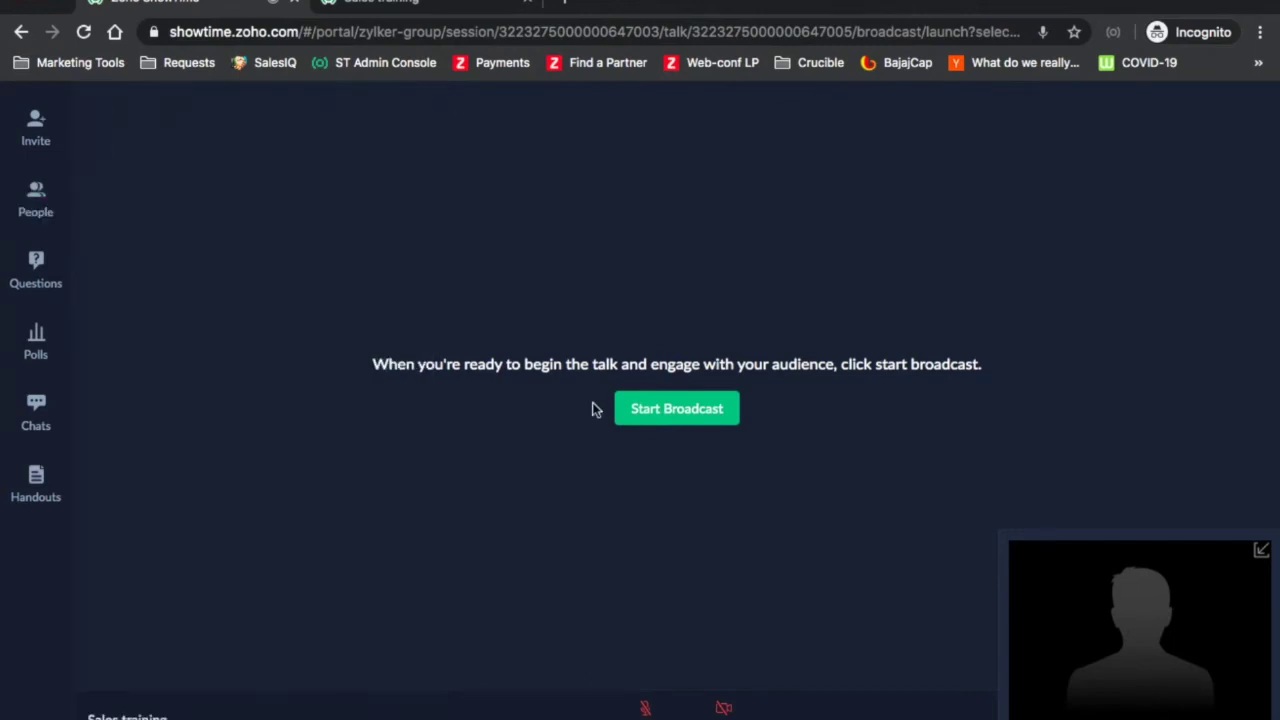
Start the session broadcast and present the Enterprise sales basics material to the attendees
click(656, 411)
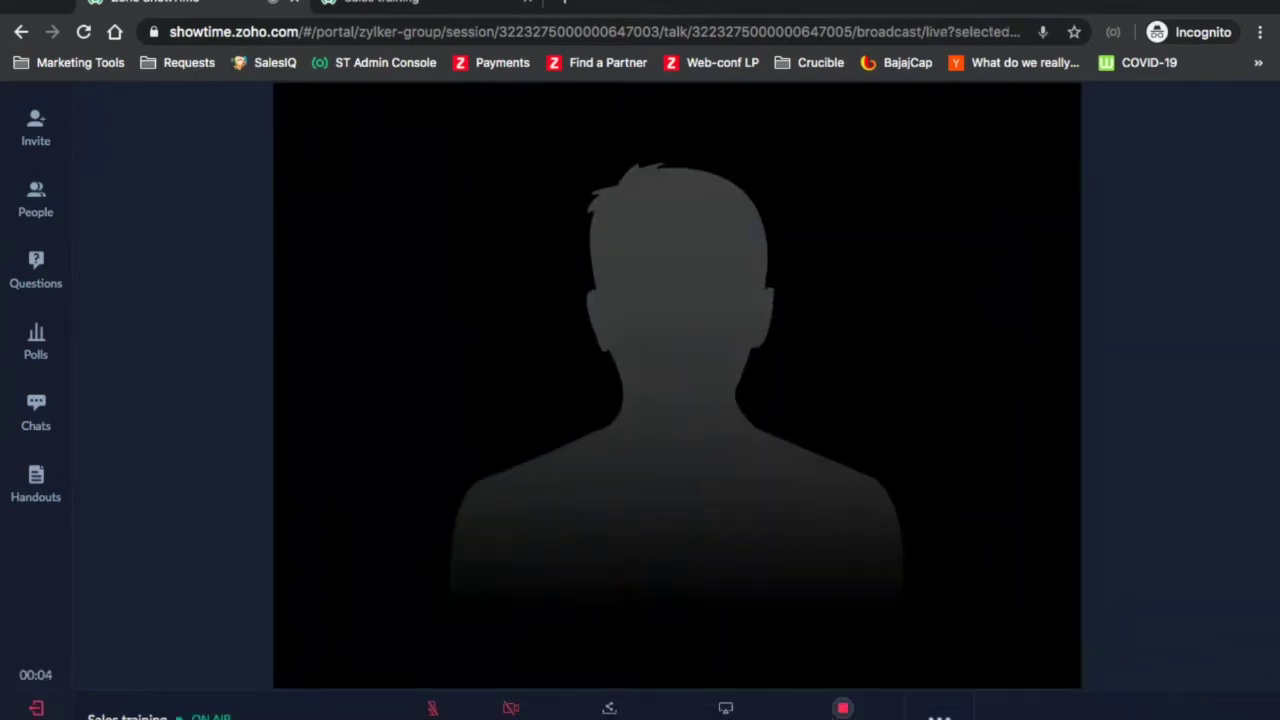
click(608, 709)
mouse_move(600, 567)
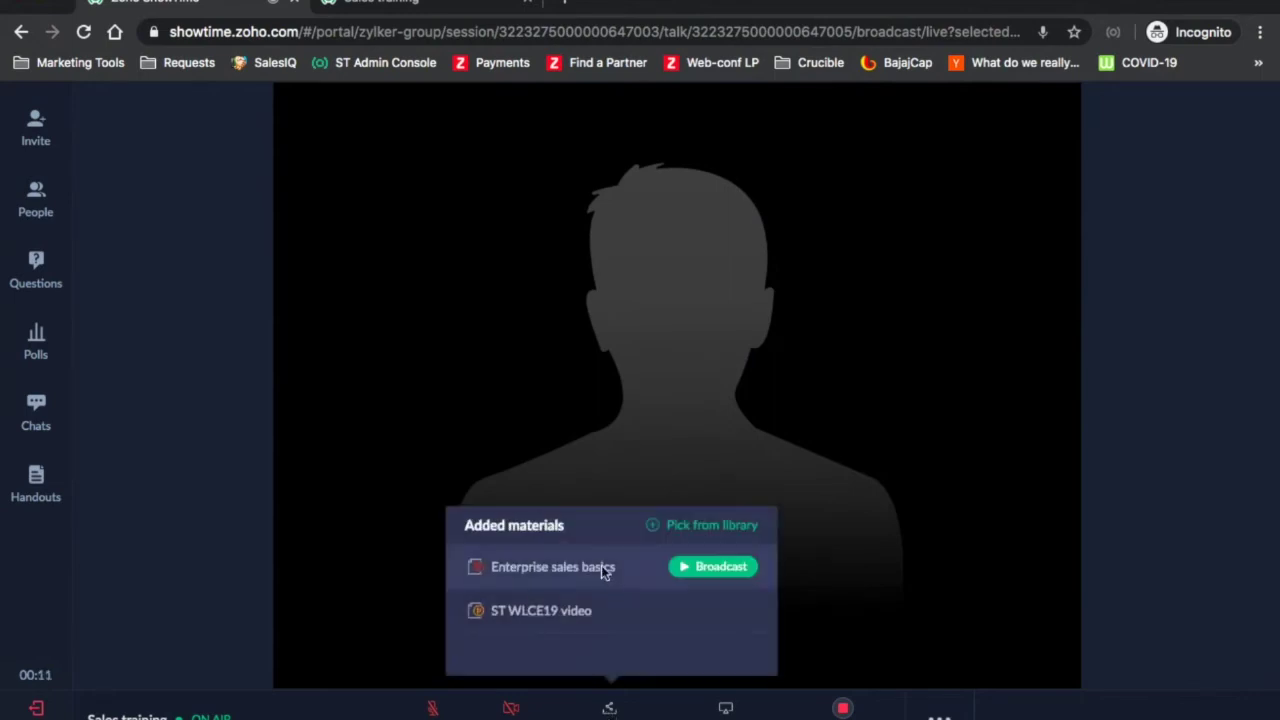
click(720, 567)
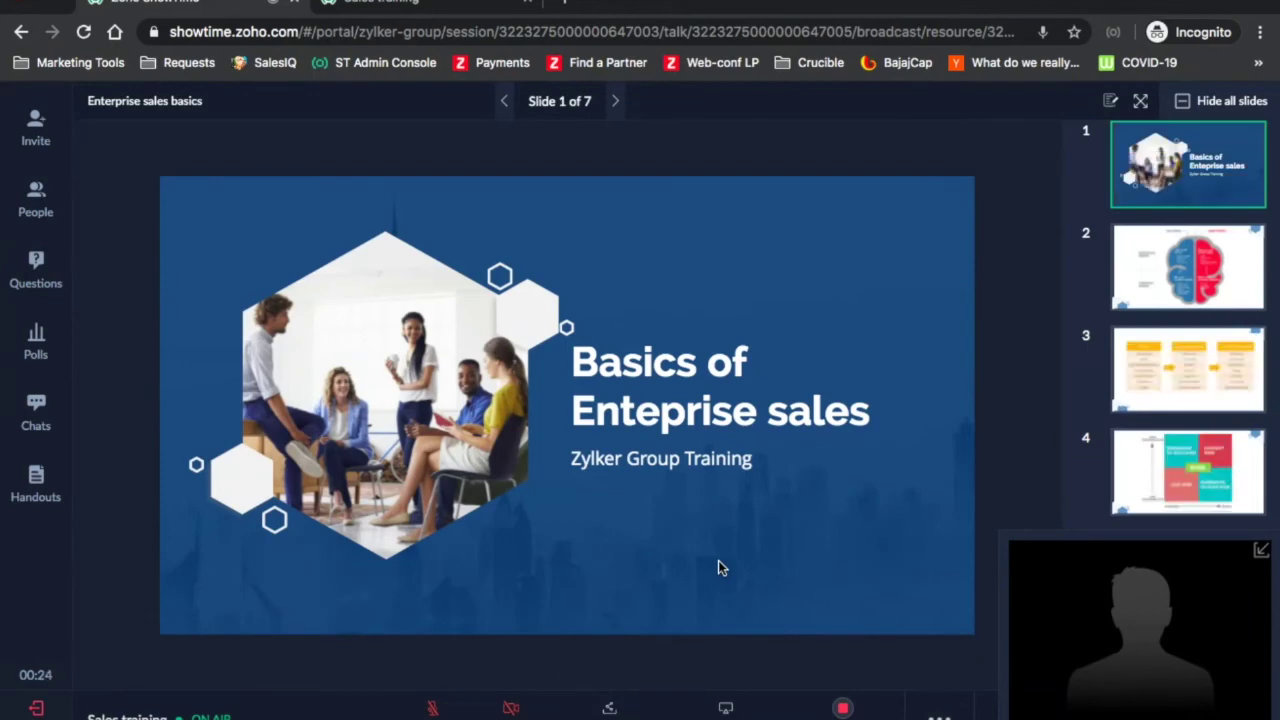
scroll(1137, 342, down, 3)
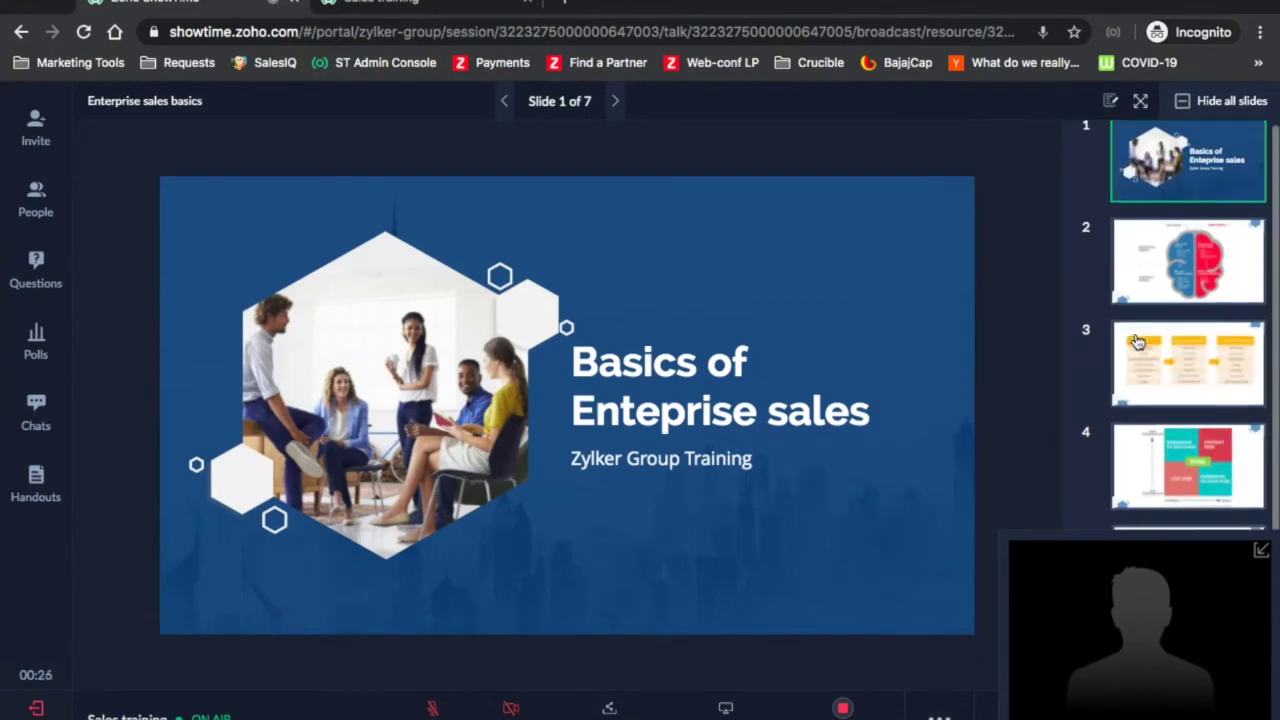
scroll(1137, 342, up, 3)
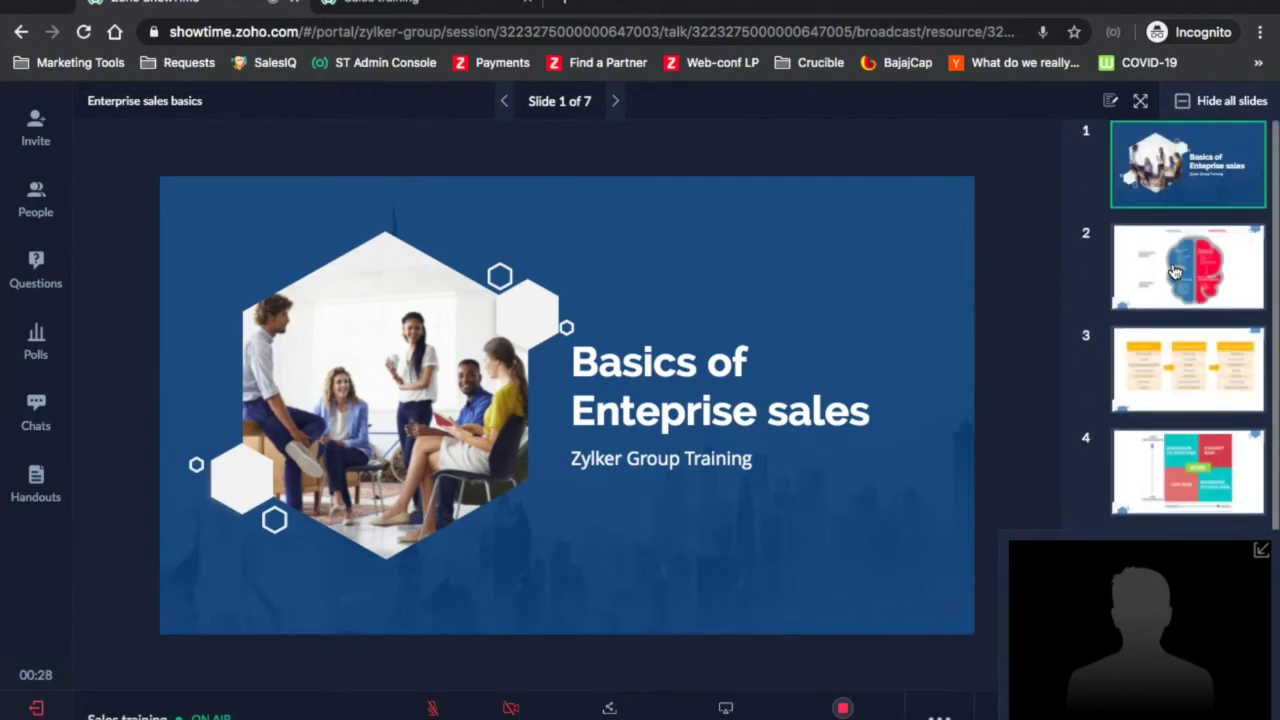
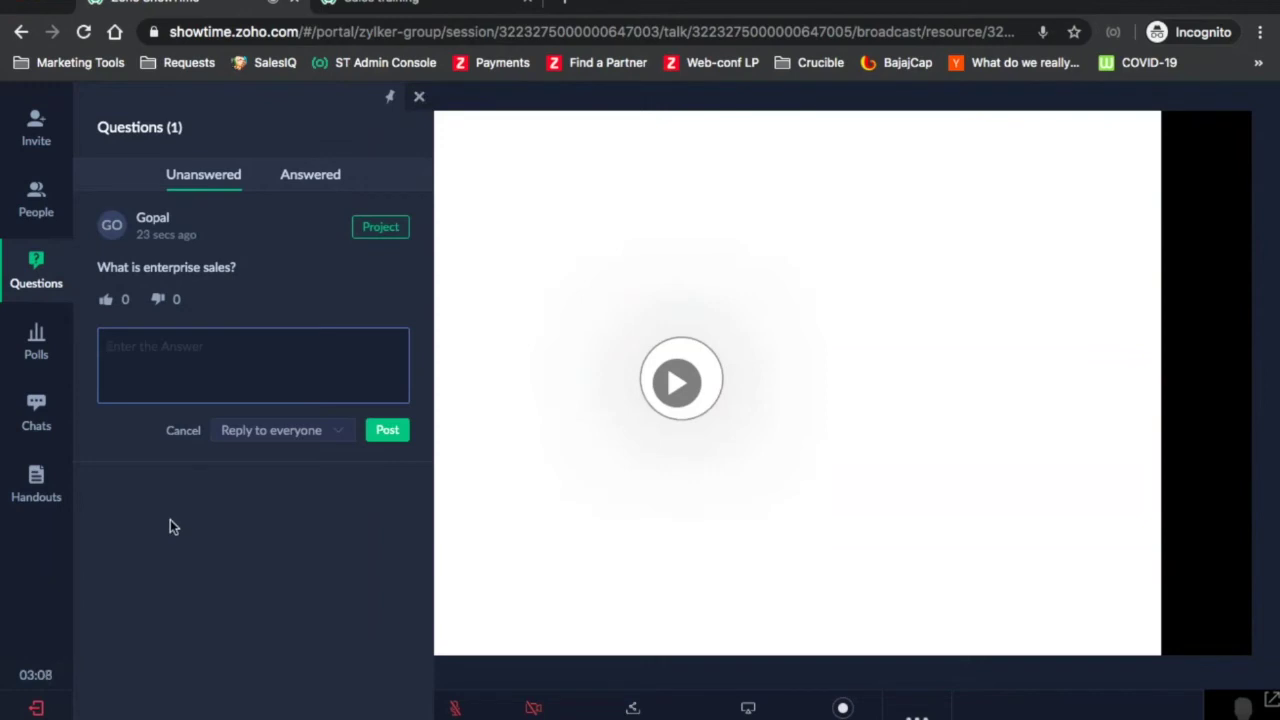
Start the poll "what are your challenges?" as trainer and submit the answer "no money" from the attendee's tab
click(25, 366)
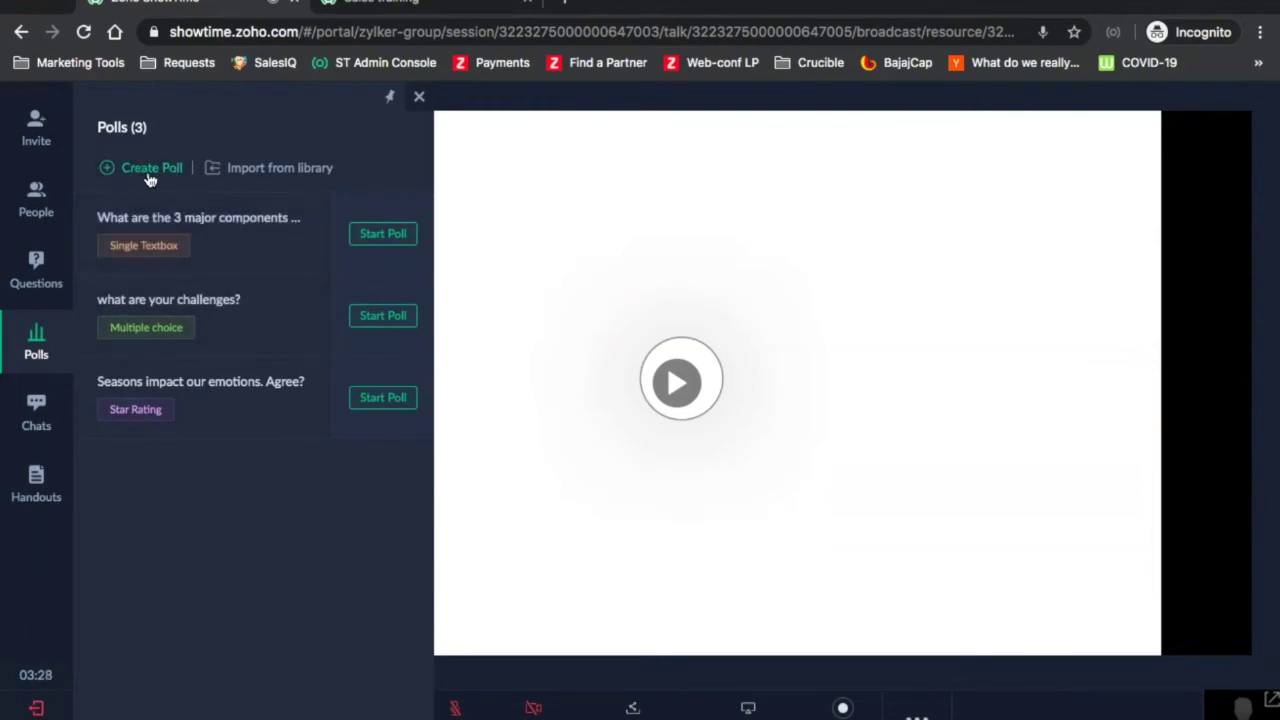
click(380, 318)
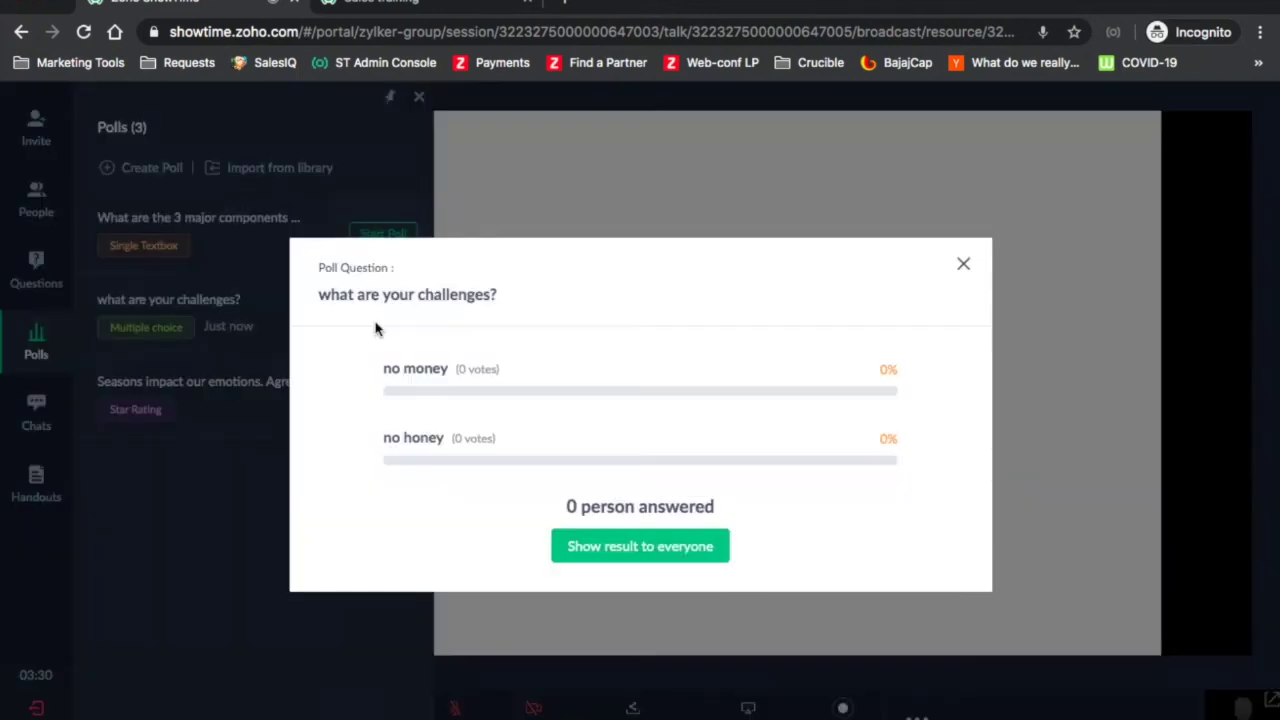
click(435, 5)
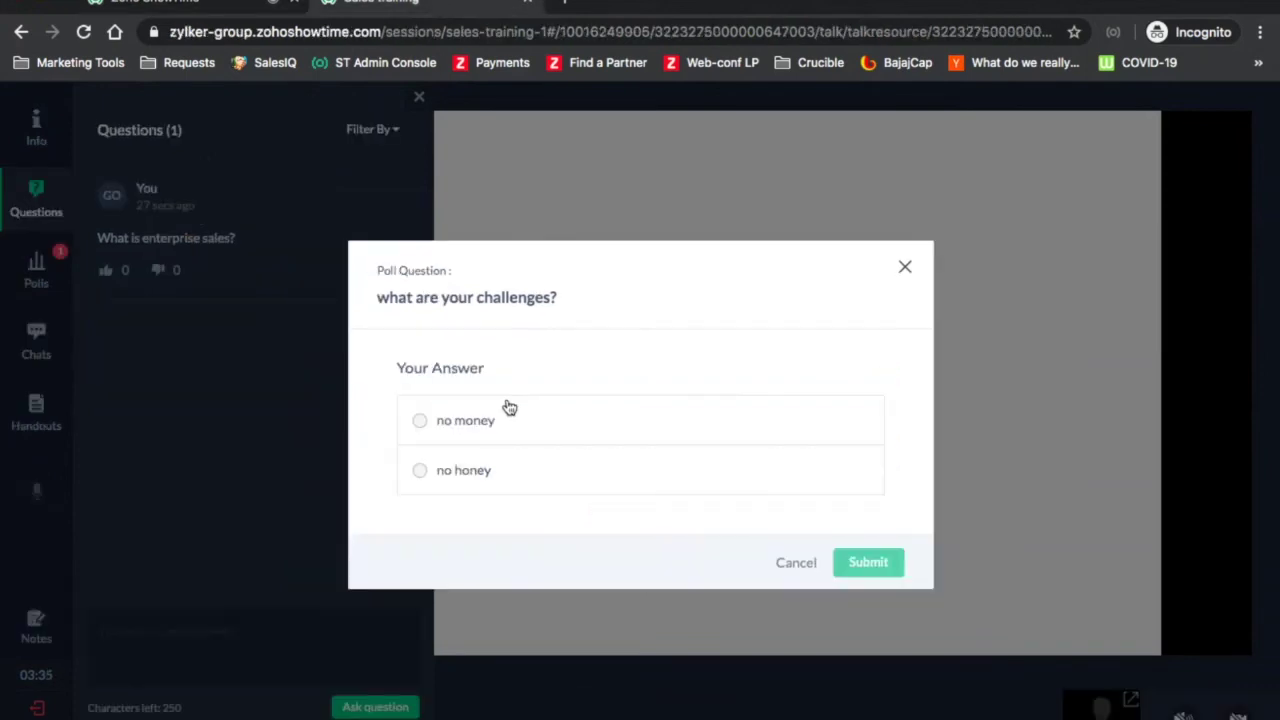
click(421, 420)
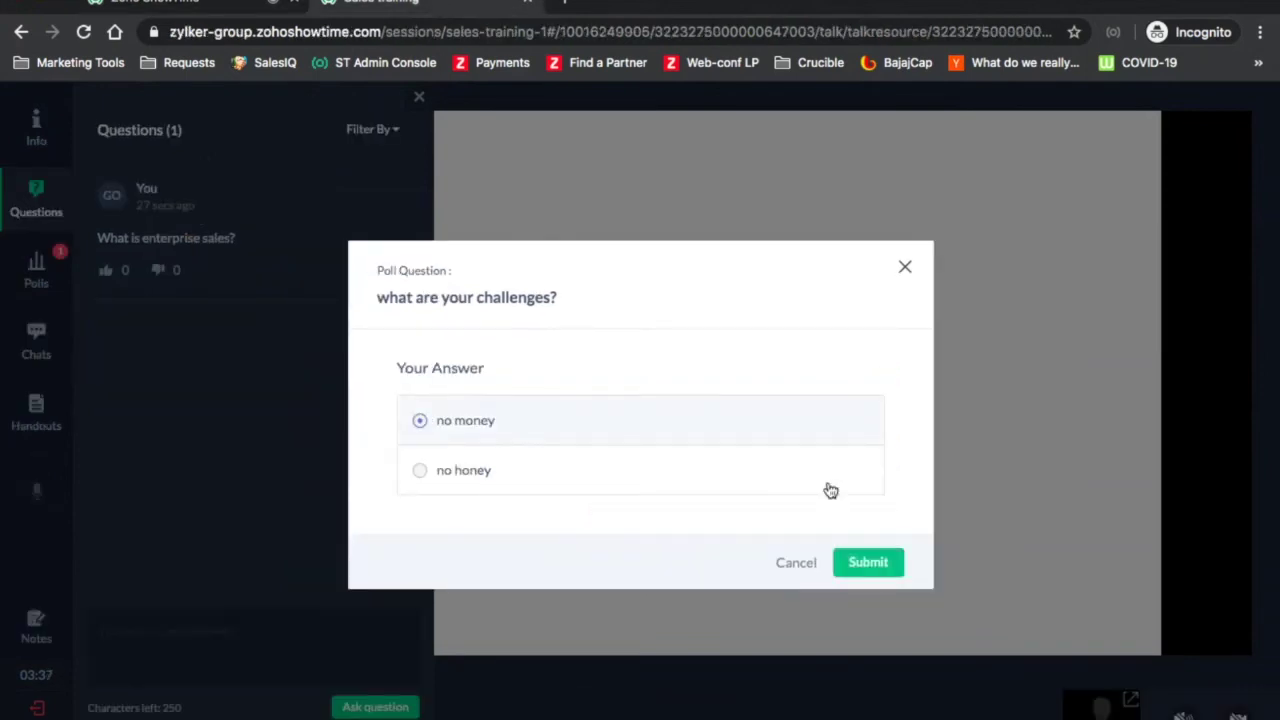
click(866, 562)
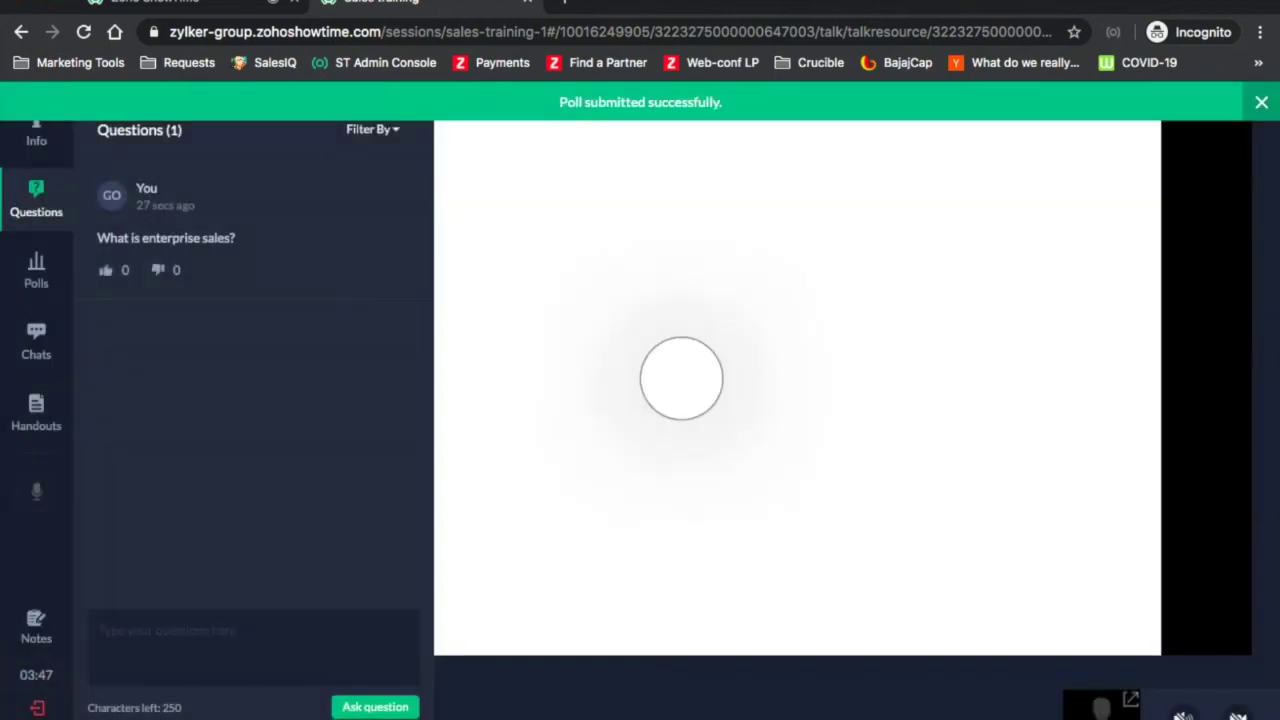
Check the poll's votes in the trainer's tab, and close the poll results and the list of polls
click(193, 1)
click(964, 264)
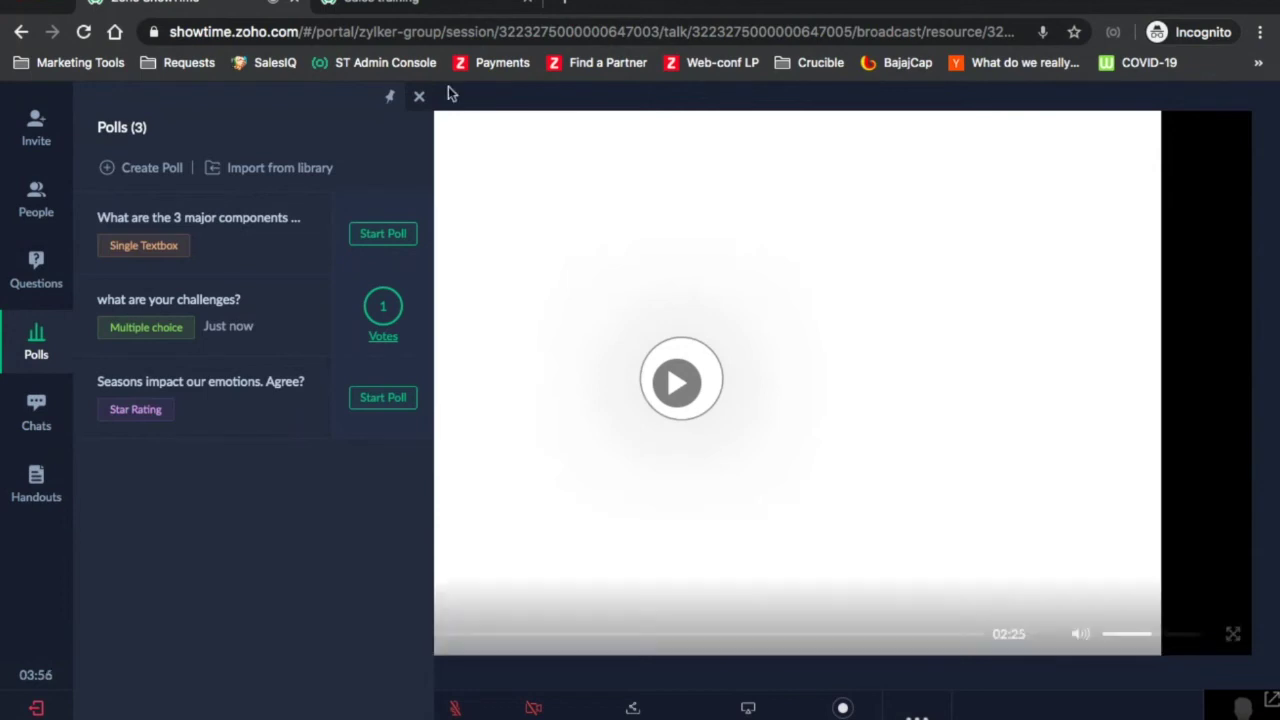
click(419, 96)
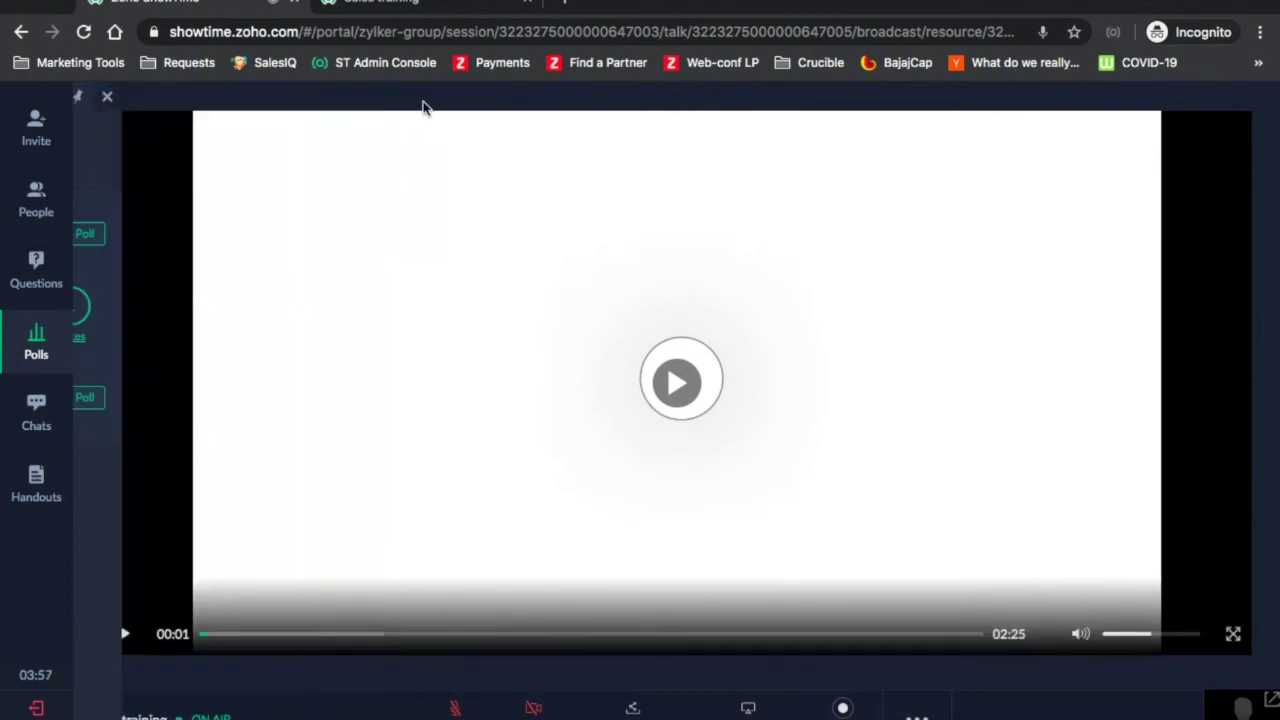
Send the message "Hello all!" in the session chat as the trainer
click(31, 418)
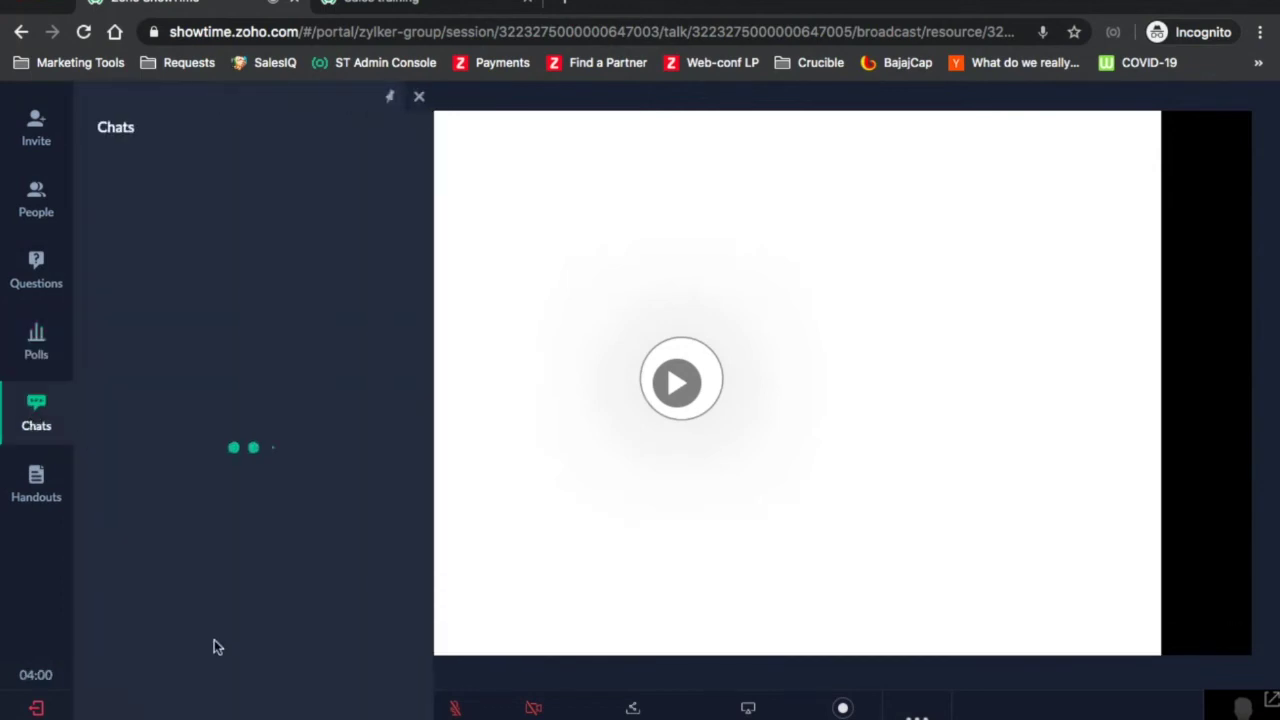
click(209, 651)
text(Hello)
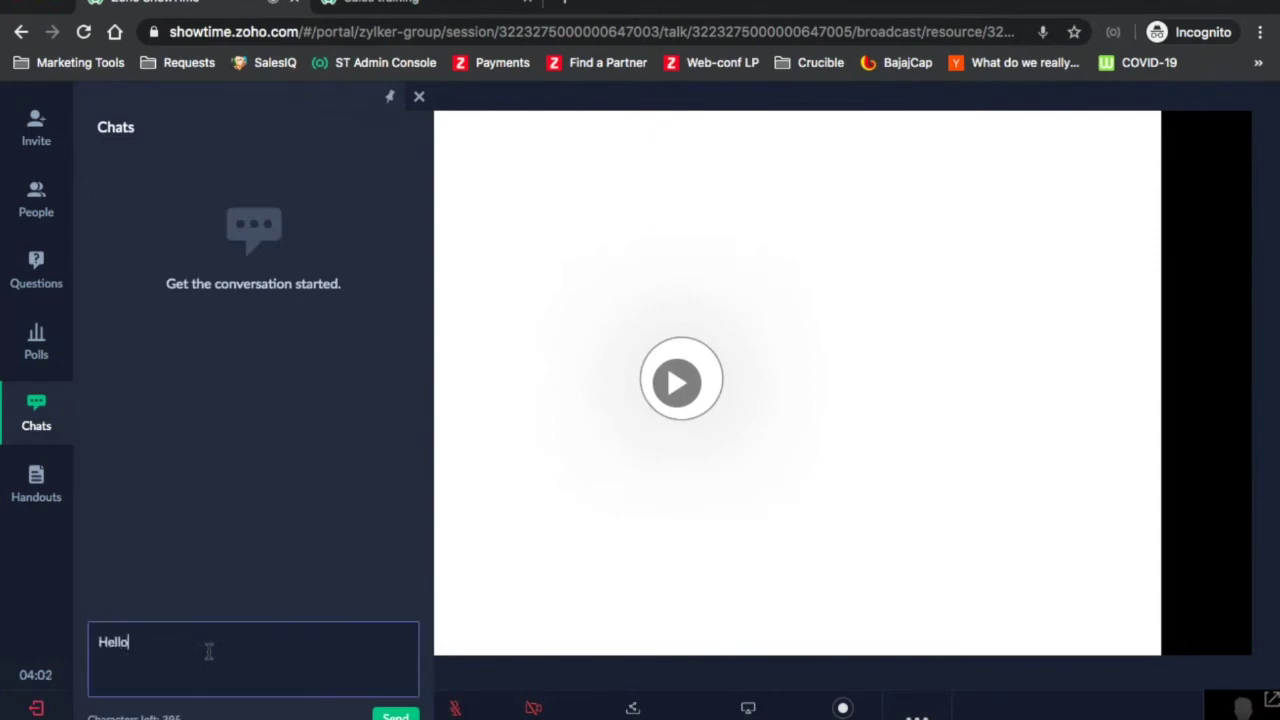
text( all!)
key(Return)
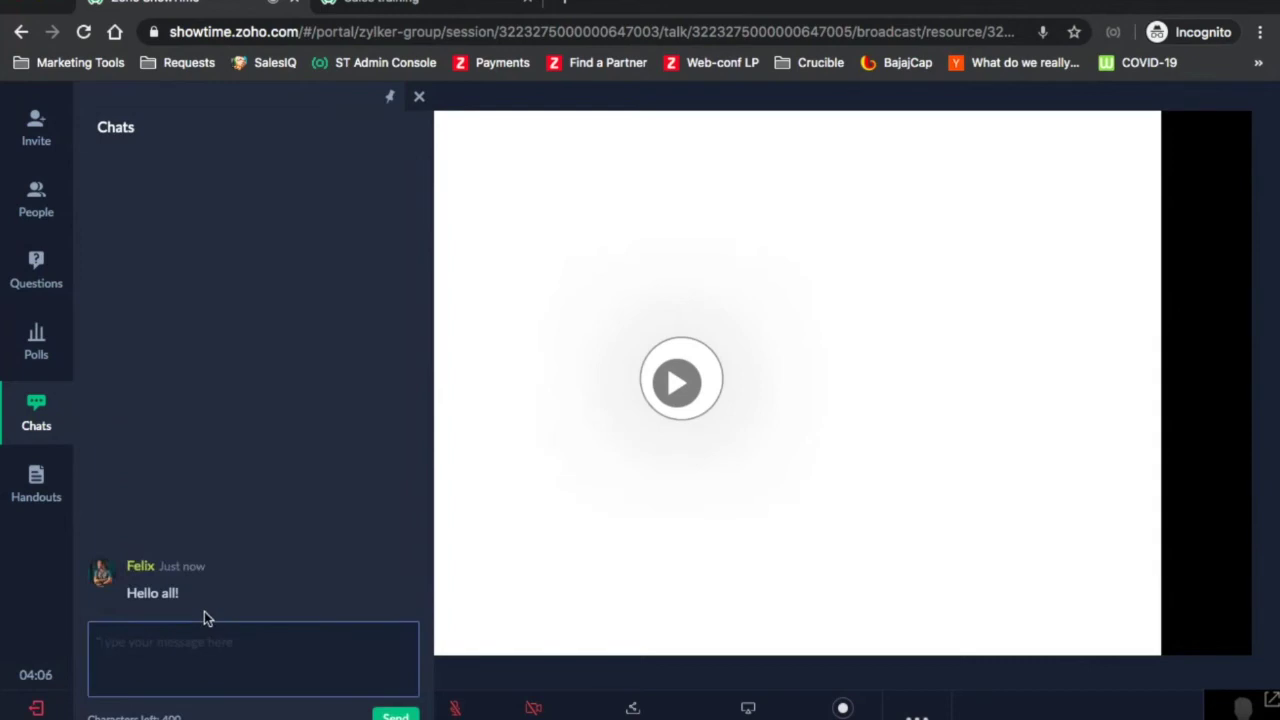
Reply "Hello trainer and others" in the session chat from the attendee's tab
click(375, 8)
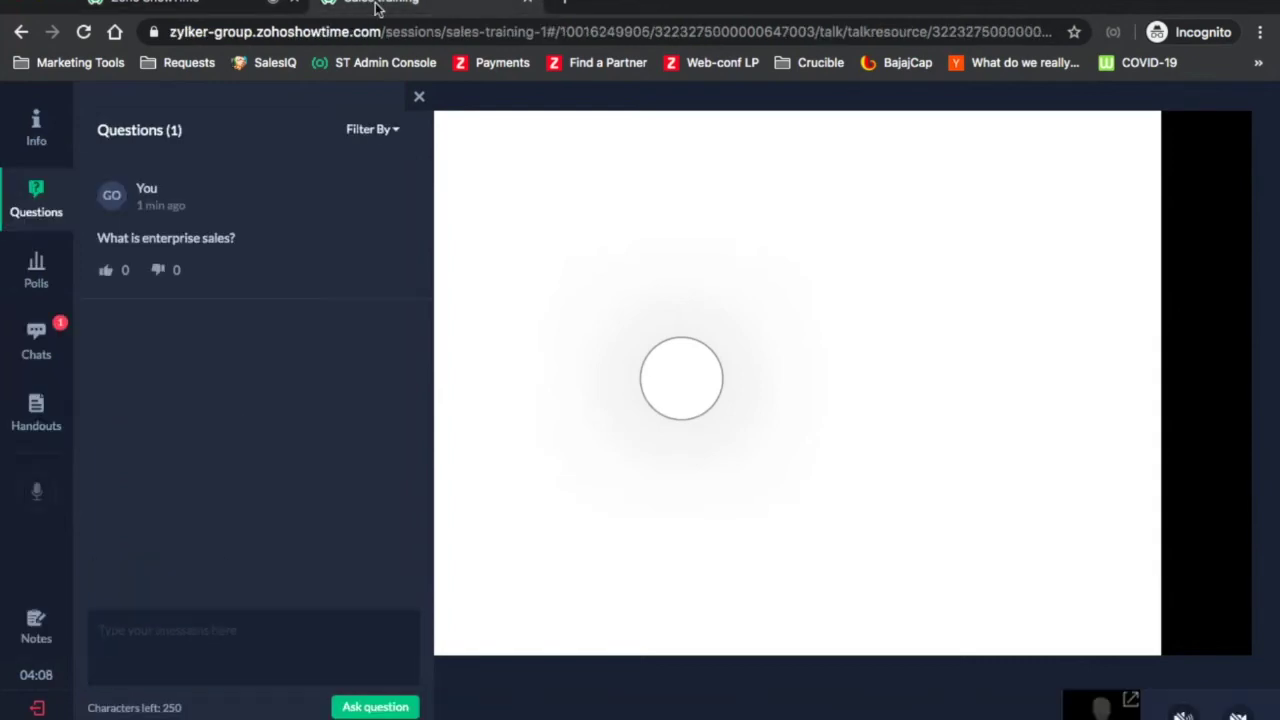
click(26, 339)
click(216, 633)
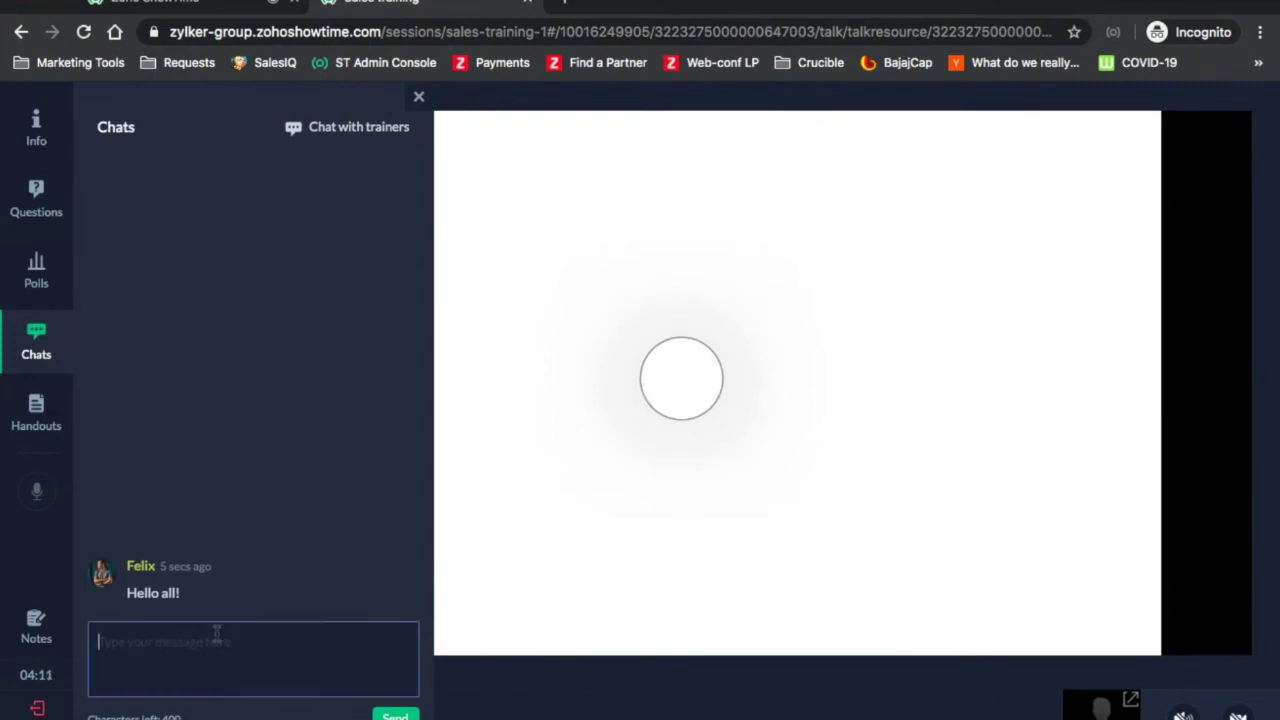
text(Hello t)
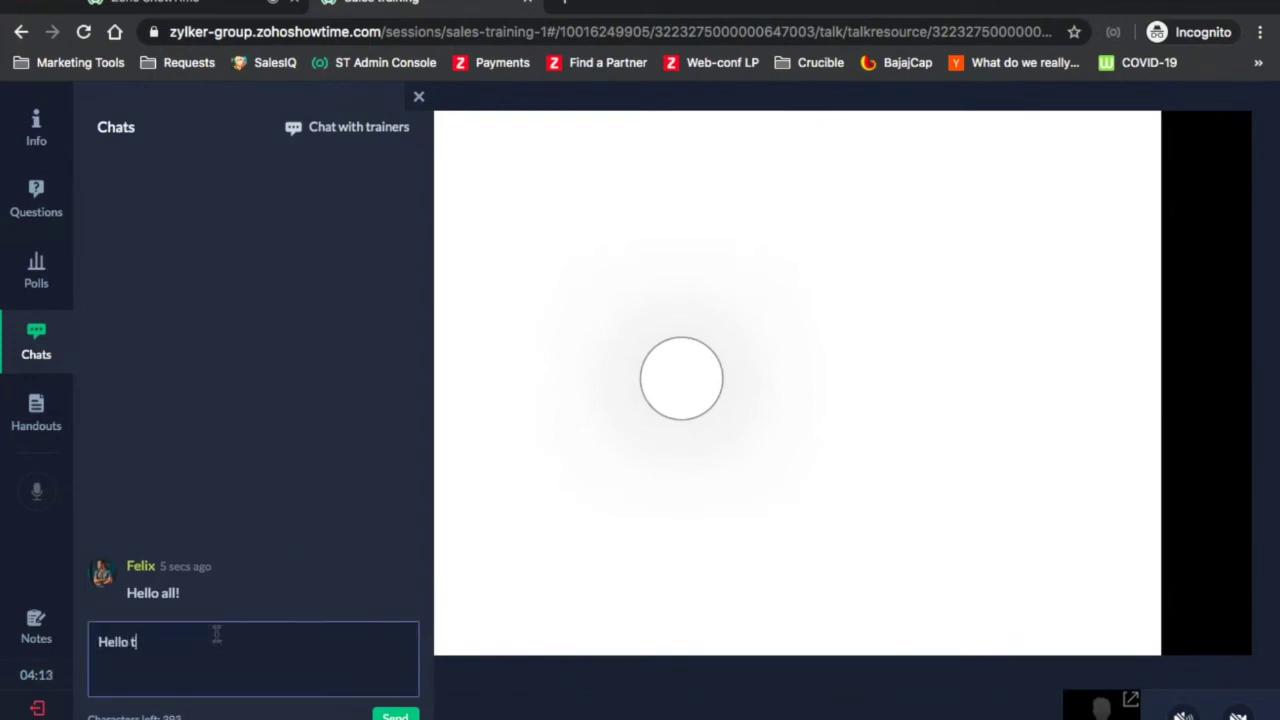
text(rainer and others)
key(Return)
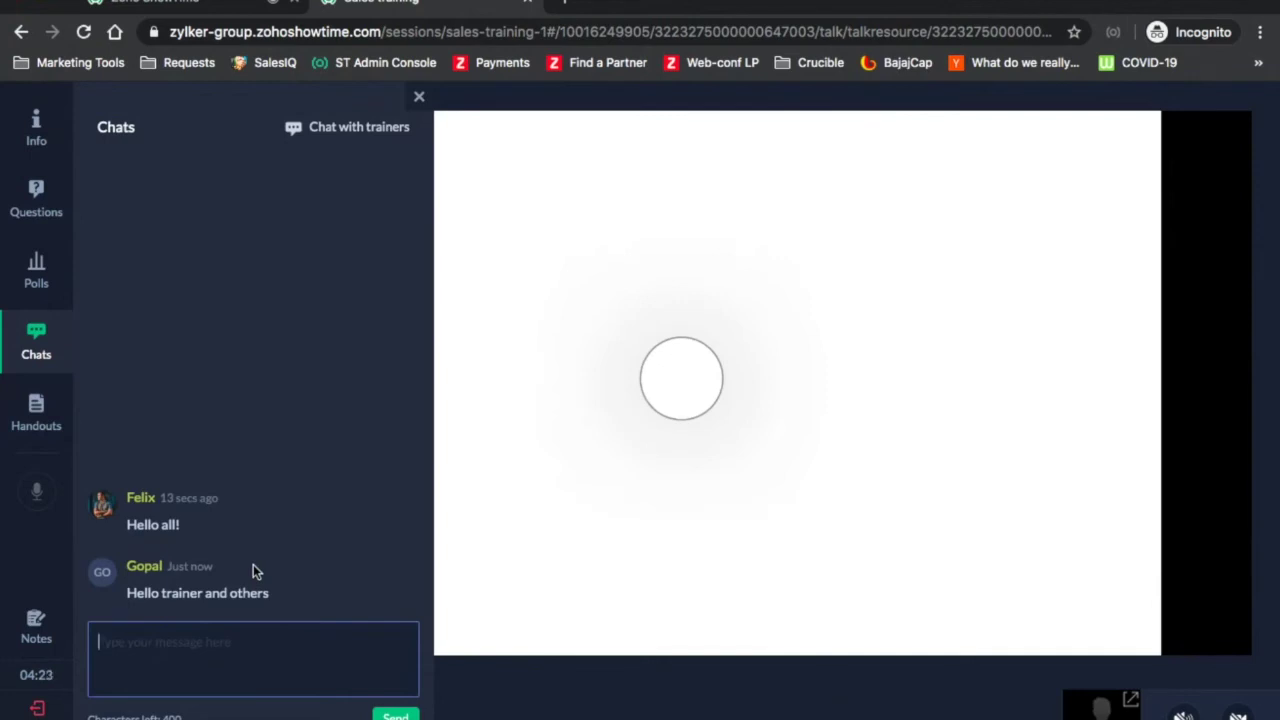
Send the private messages "Hello there" and "I've a doubt" to the trainers as the attendee, and close the private chat
click(343, 128)
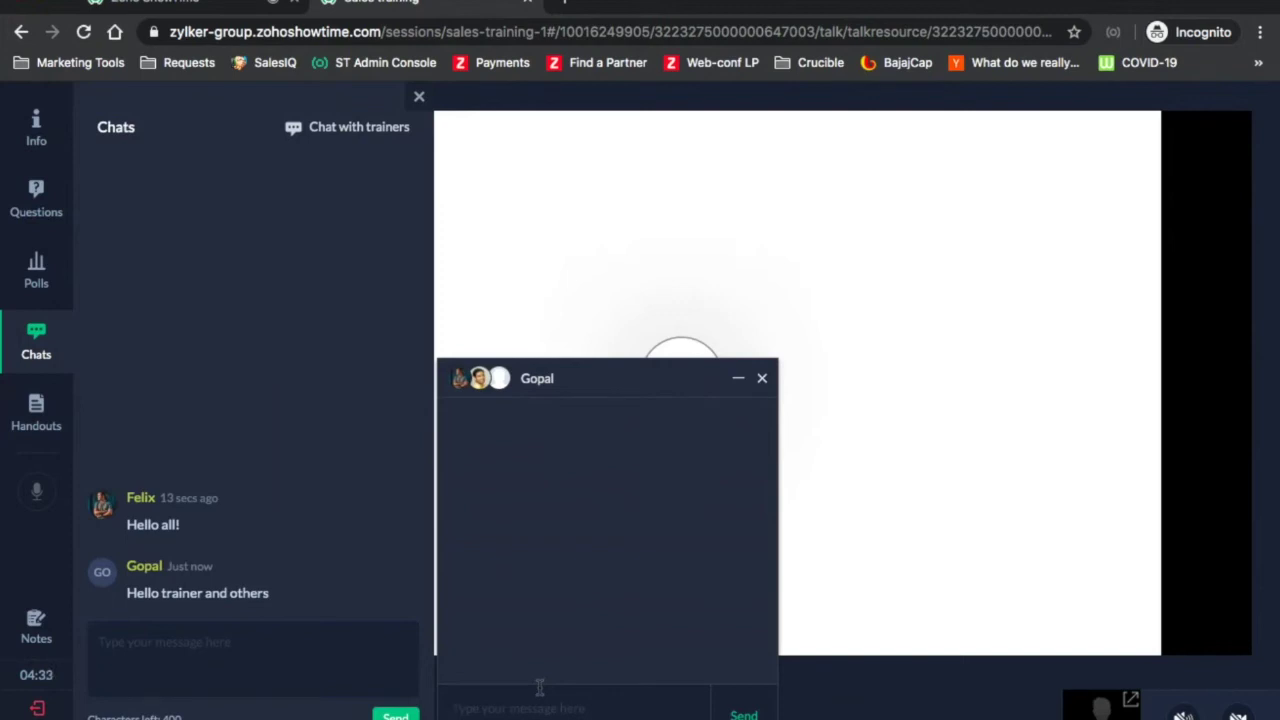
text(Hello there)
key(Return)
text(I)
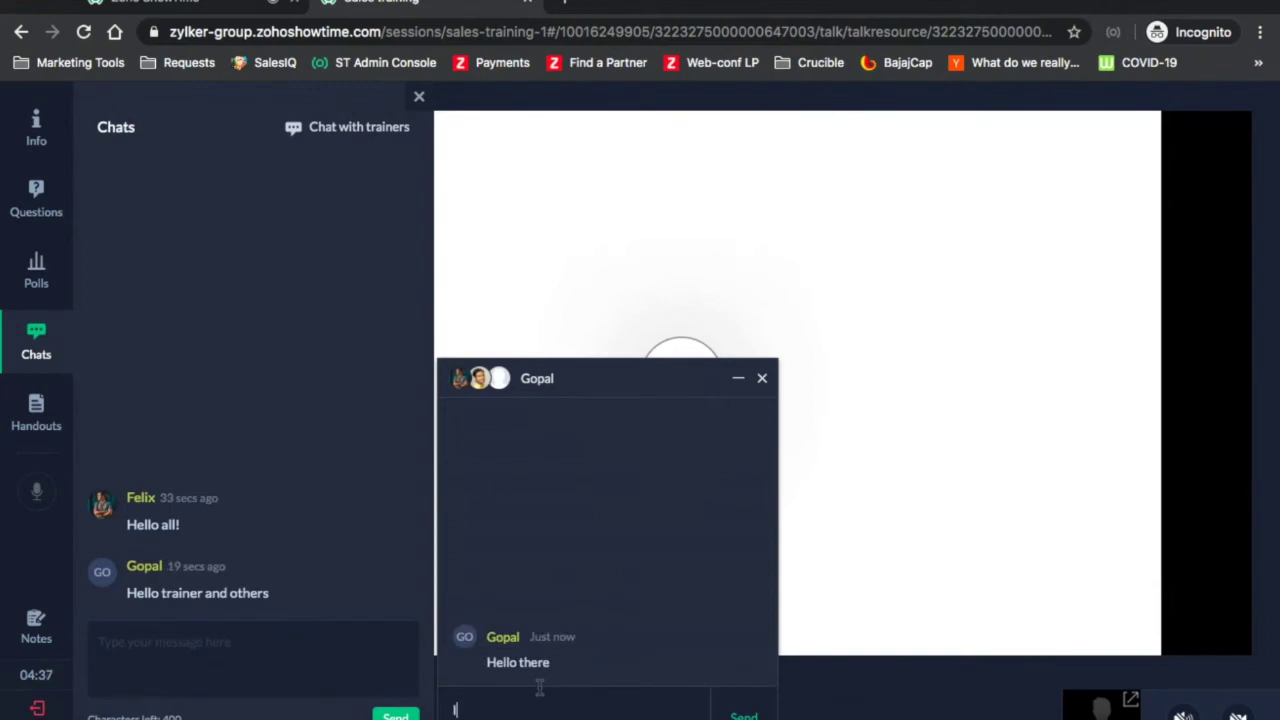
text('ve a doubt)
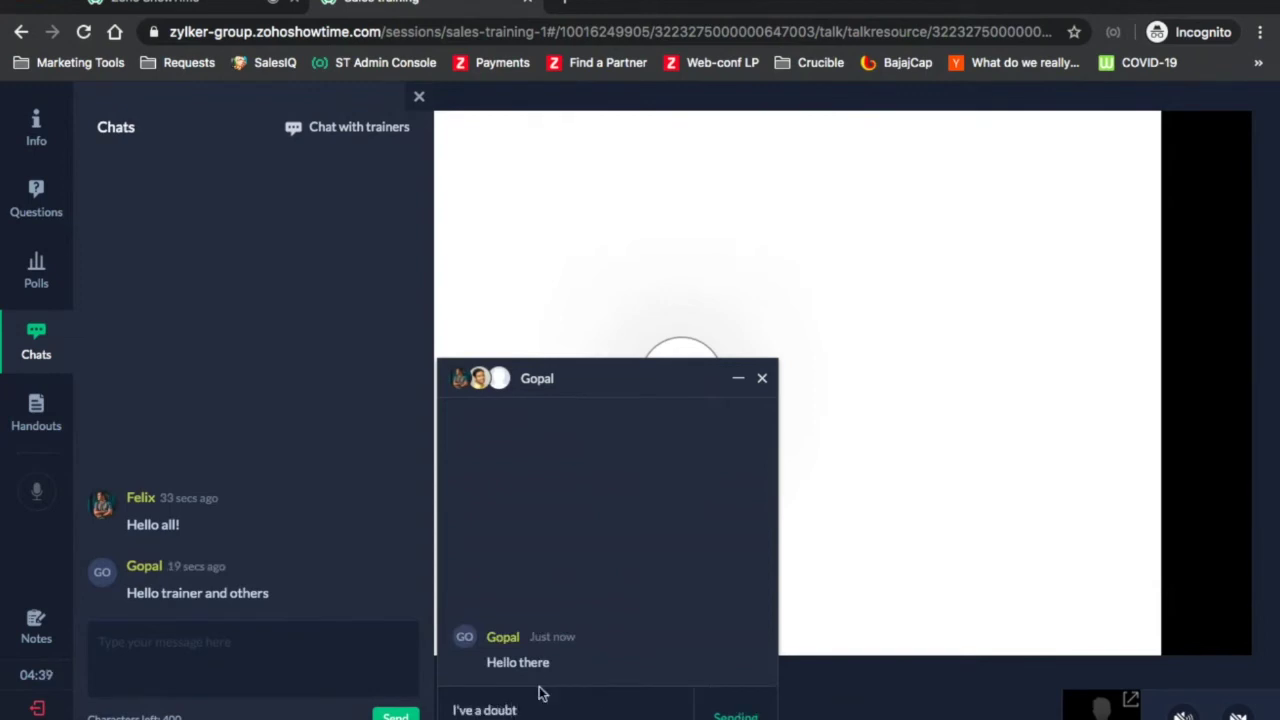
key(Return)
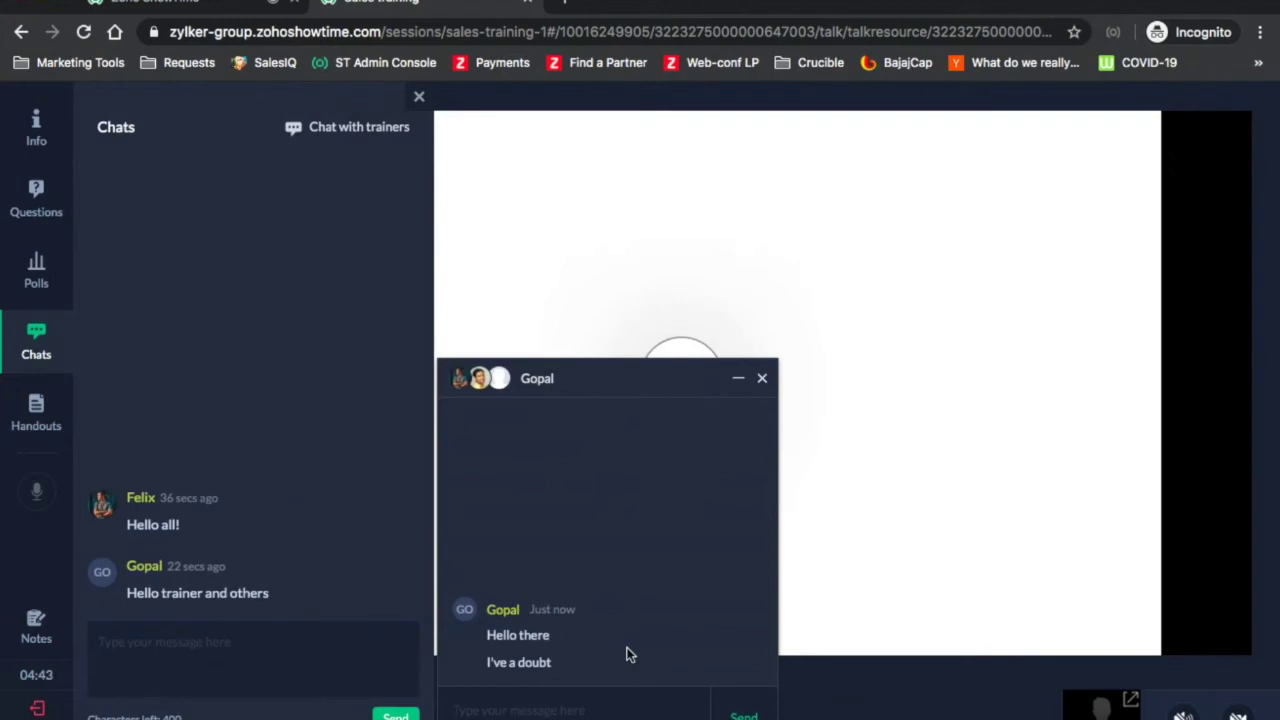
click(761, 386)
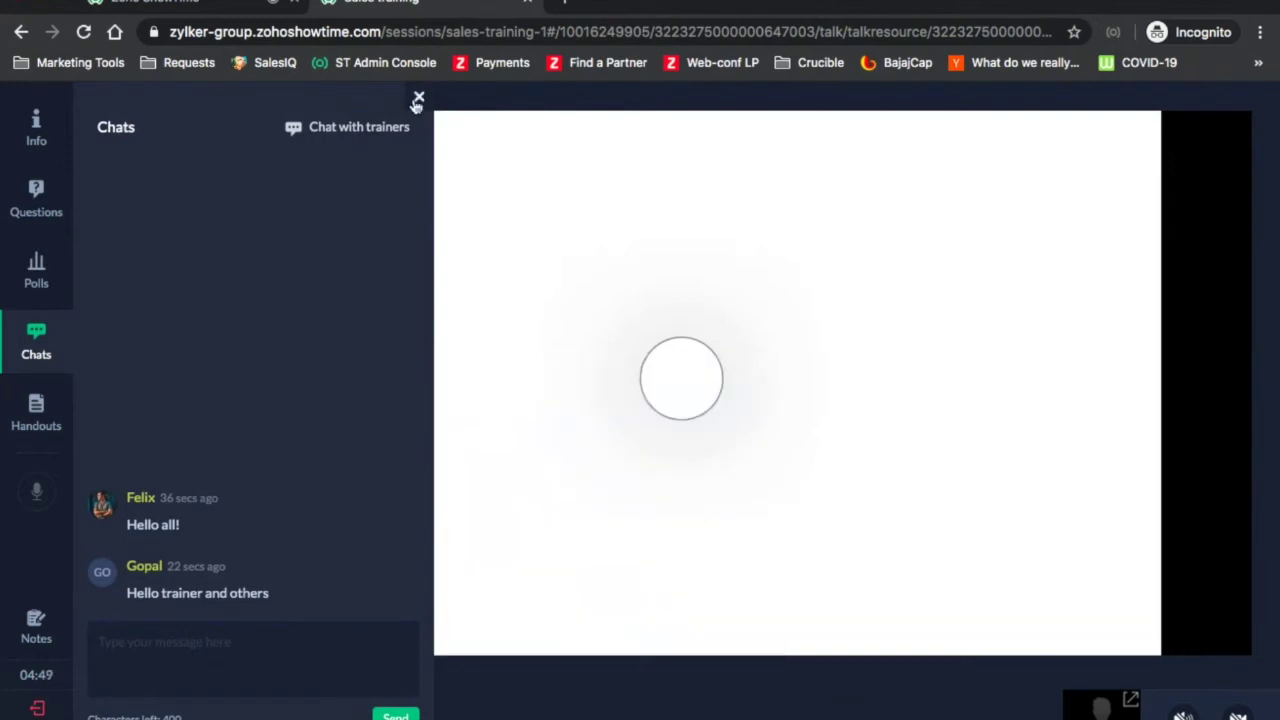
Close the session chat and look through the handouts offered to the attendee
click(419, 100)
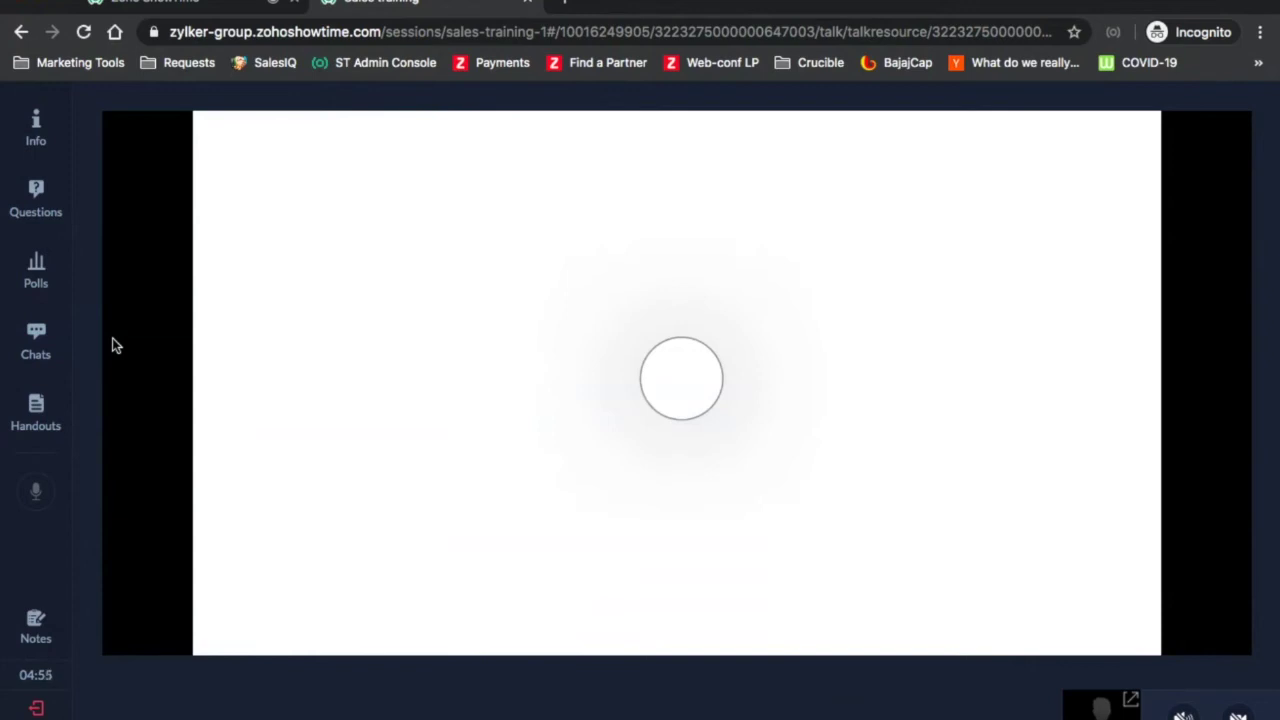
click(36, 412)
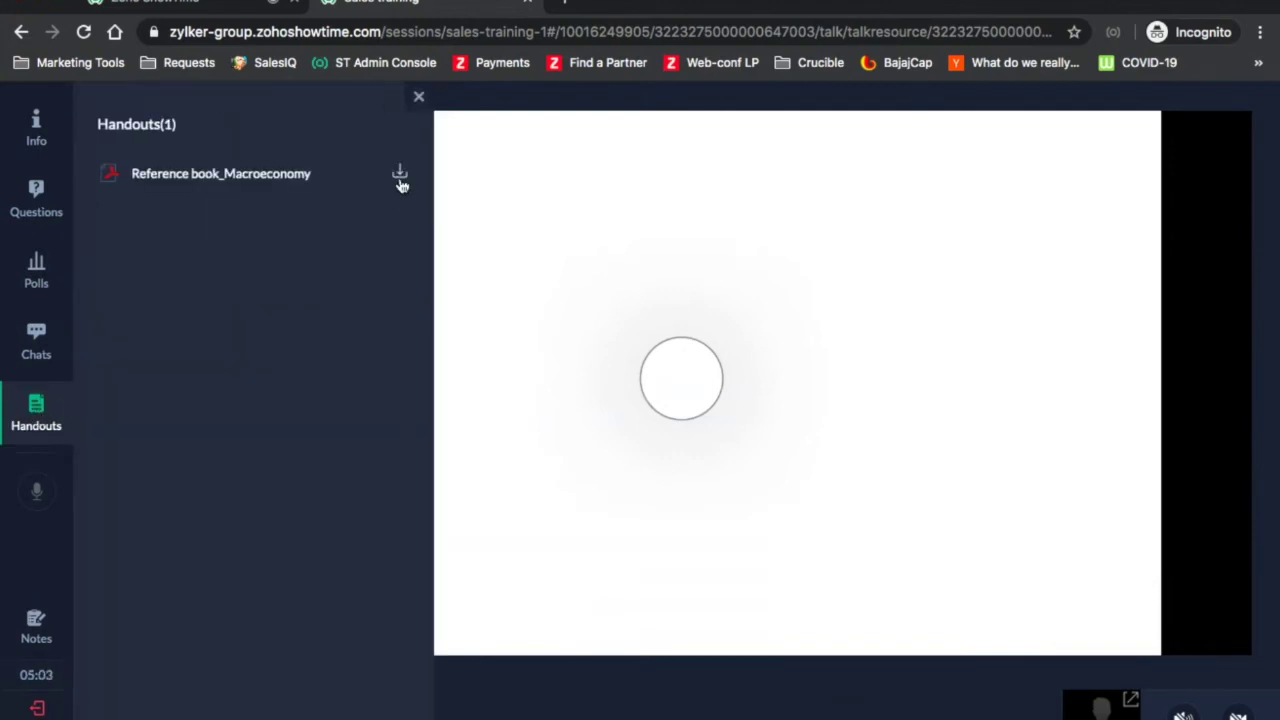
click(419, 97)
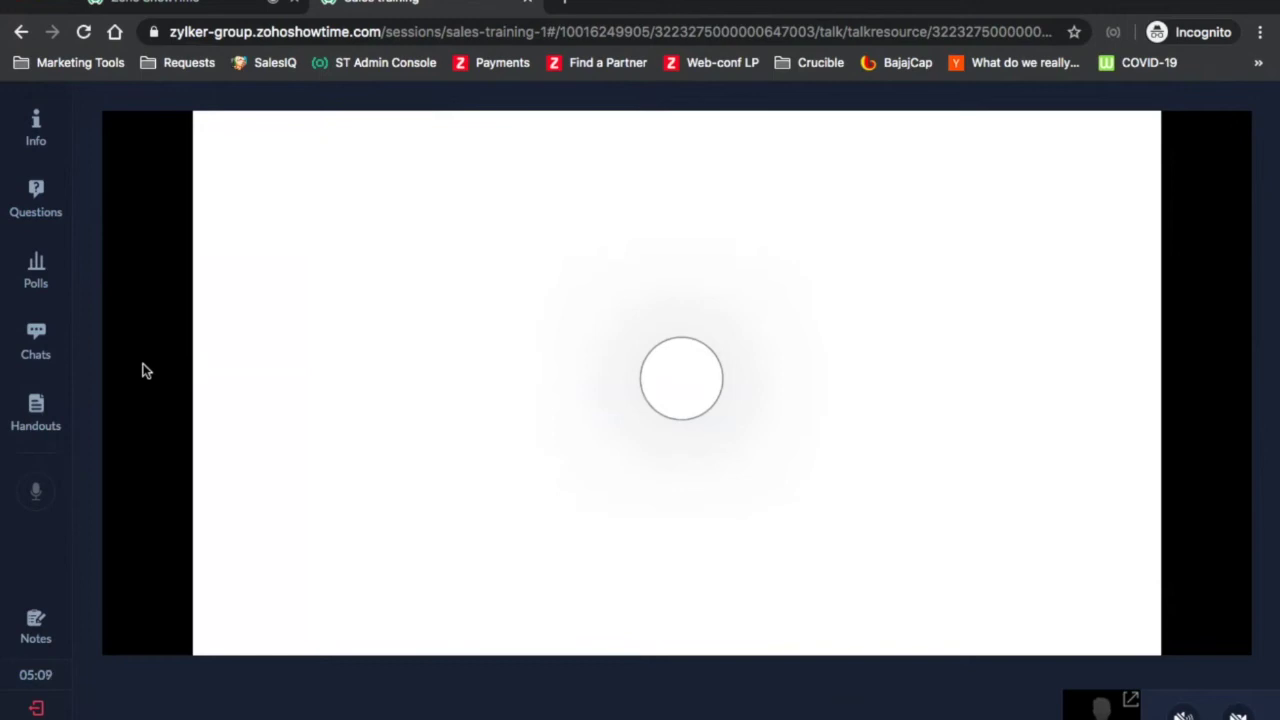
Request an open mic as the attendee, using the default external microphone
click(37, 490)
mouse_move(35, 495)
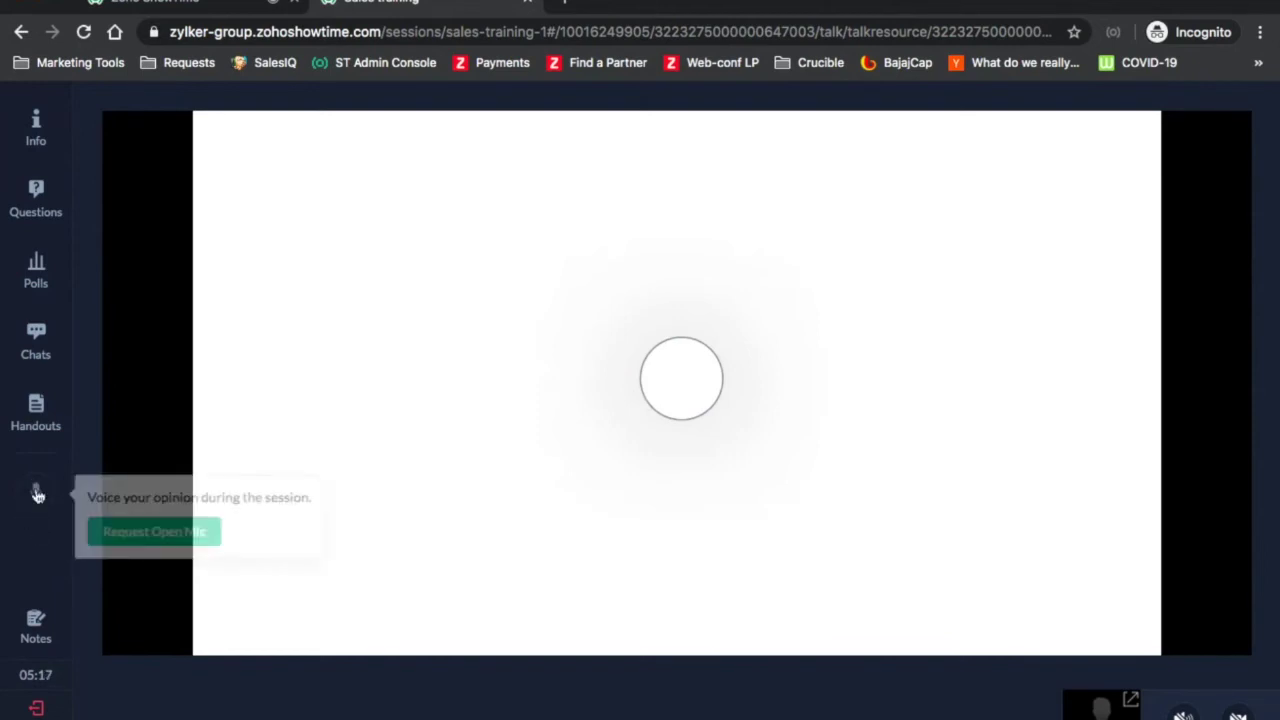
click(146, 533)
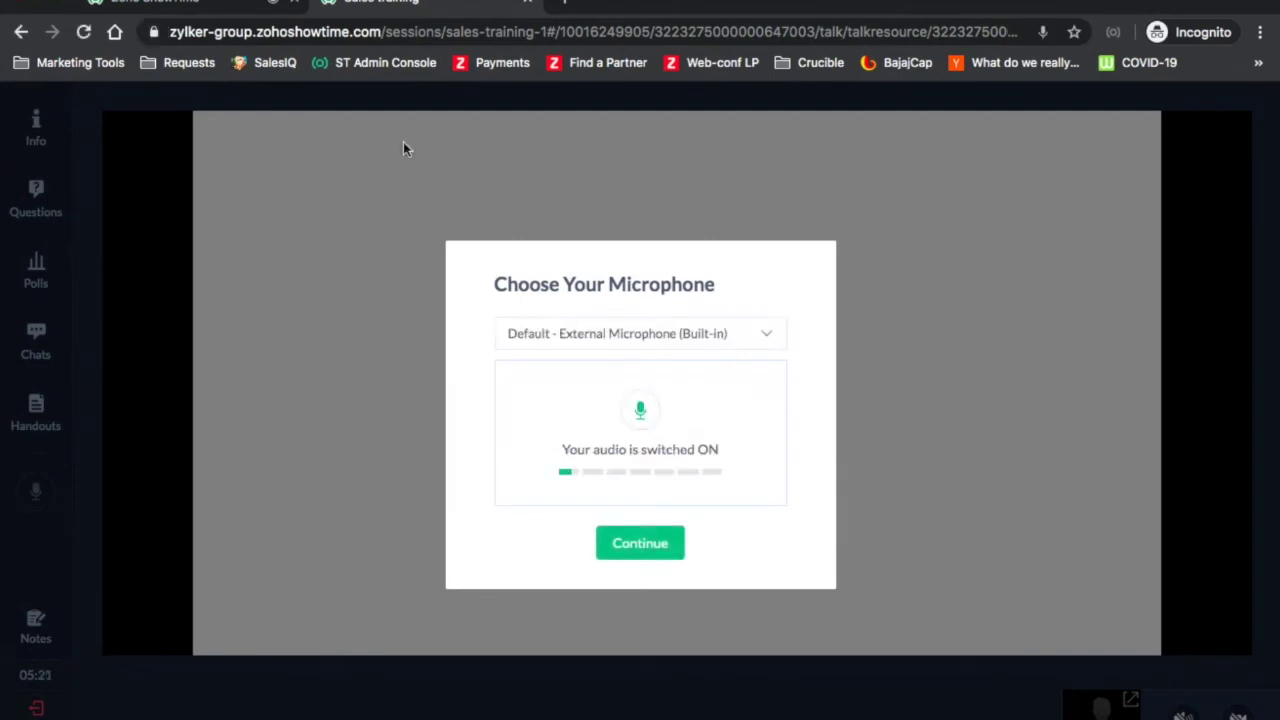
click(665, 543)
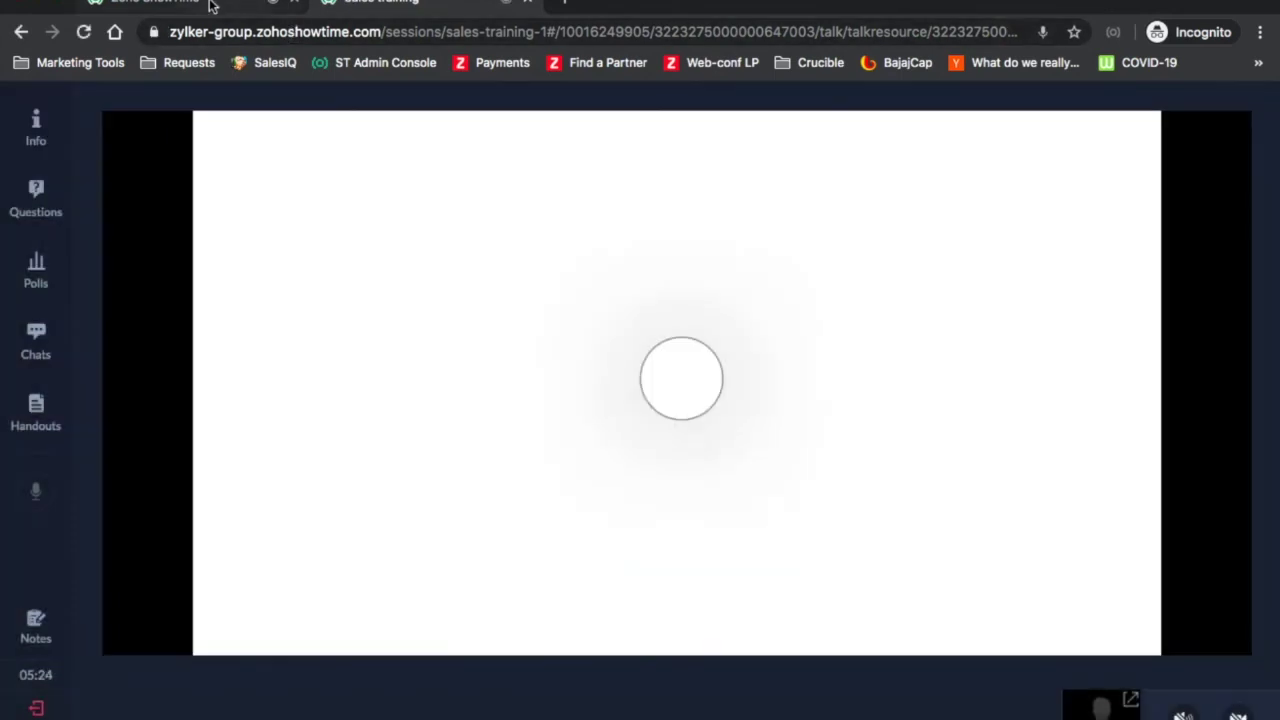
Decline the attendee's request to speak from the trainer's tab and close the list of people
click(210, 5)
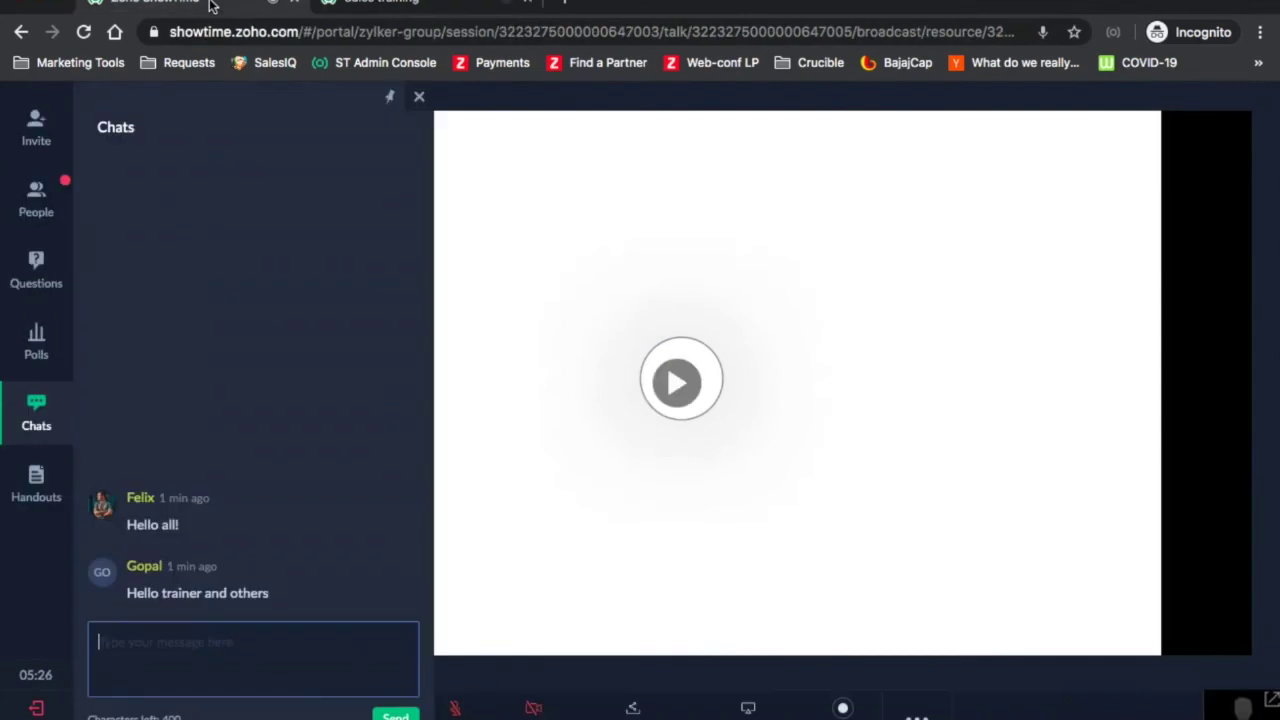
click(40, 205)
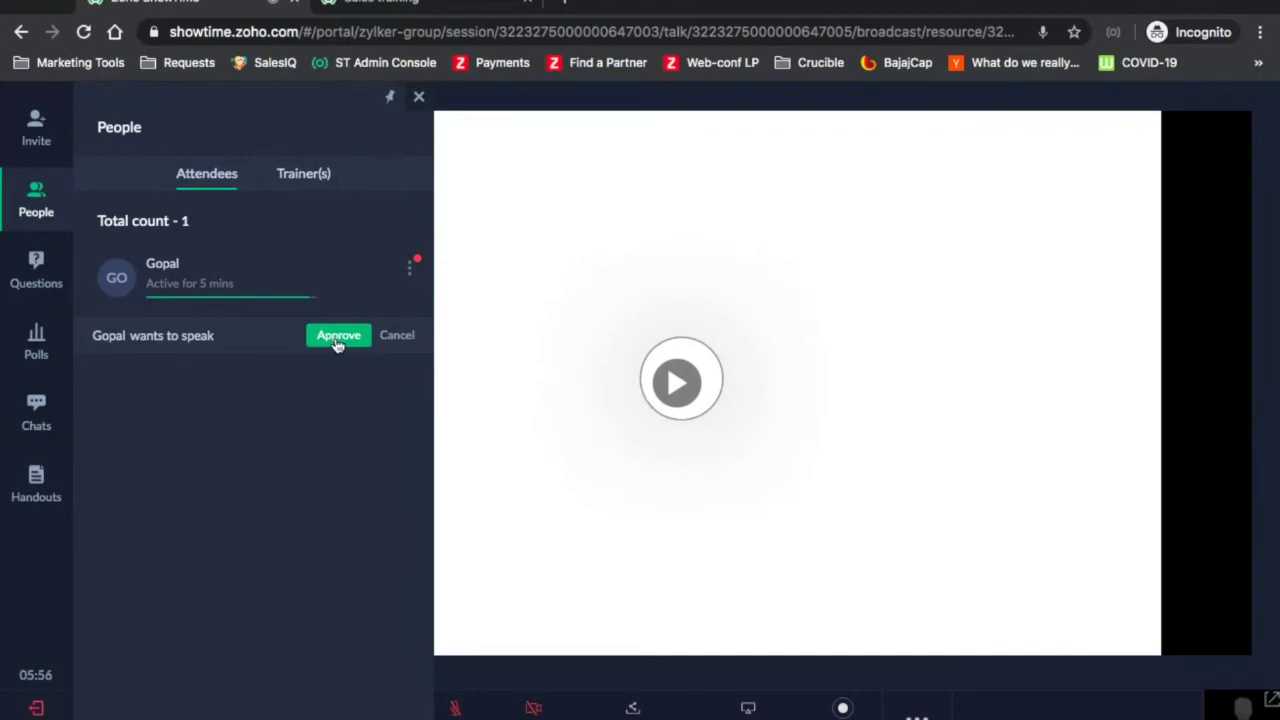
click(405, 337)
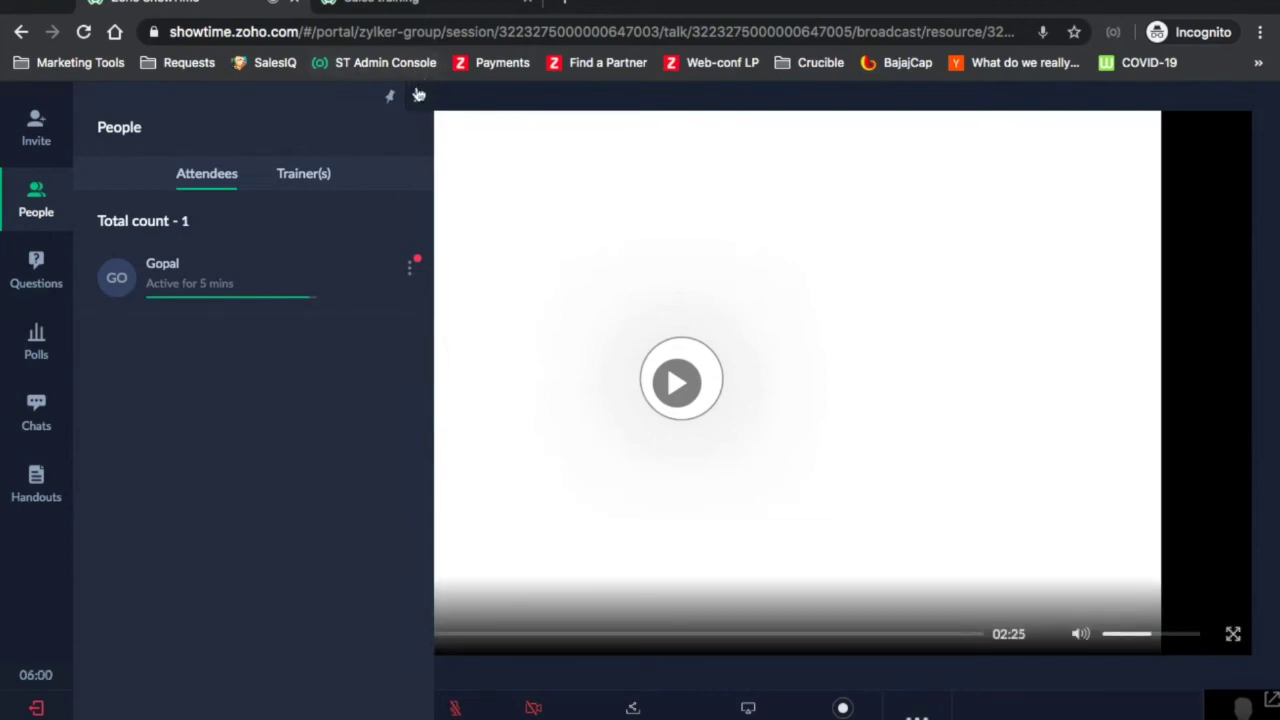
click(419, 98)
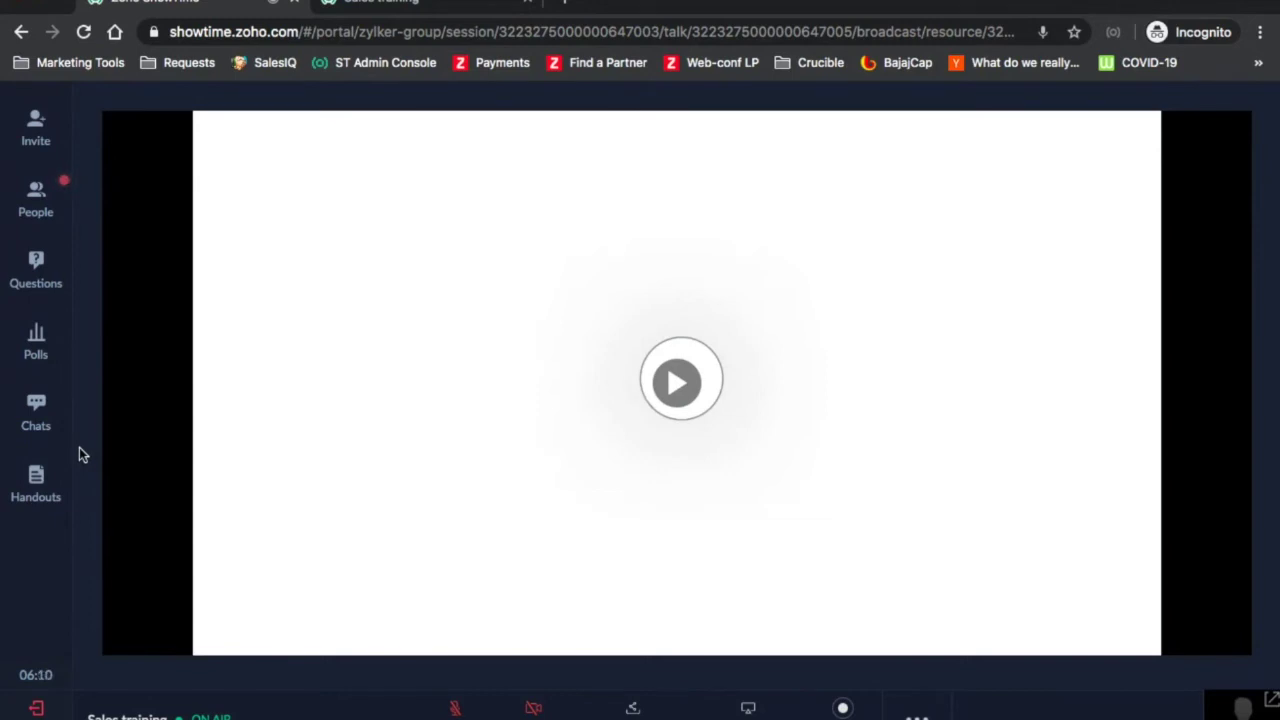
End the live Sales training session as the trainer
click(37, 710)
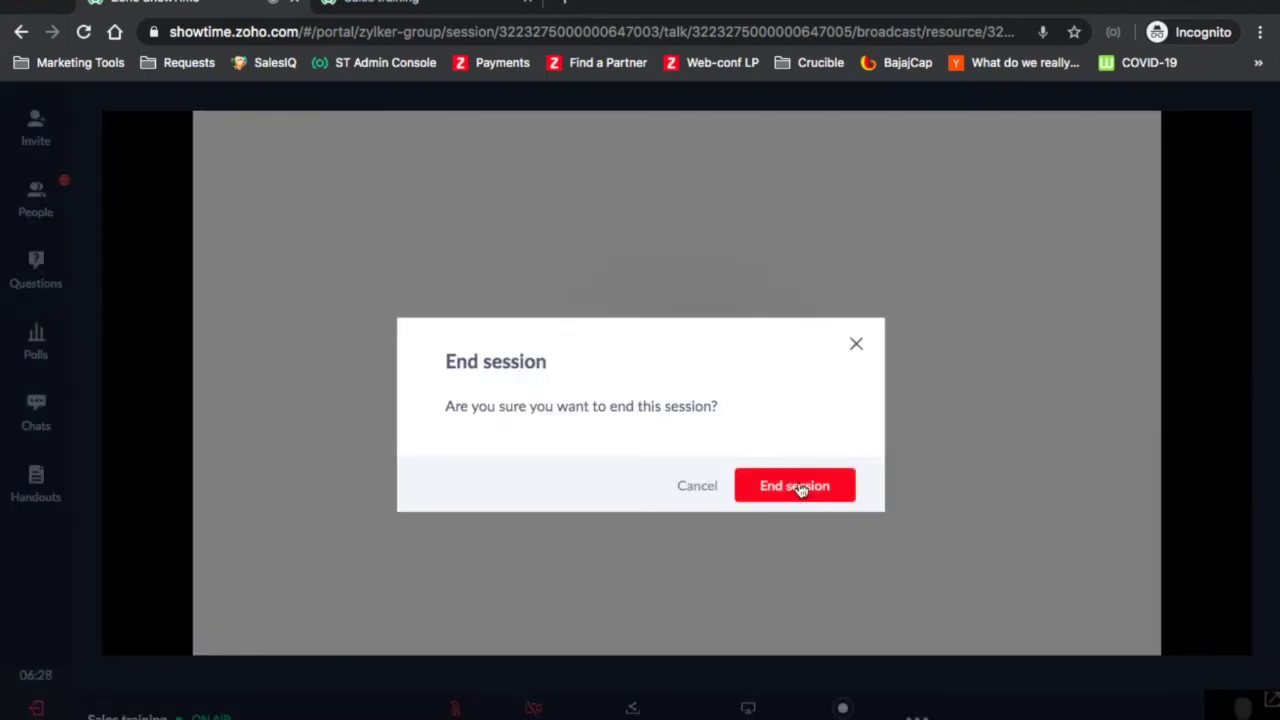
click(800, 487)
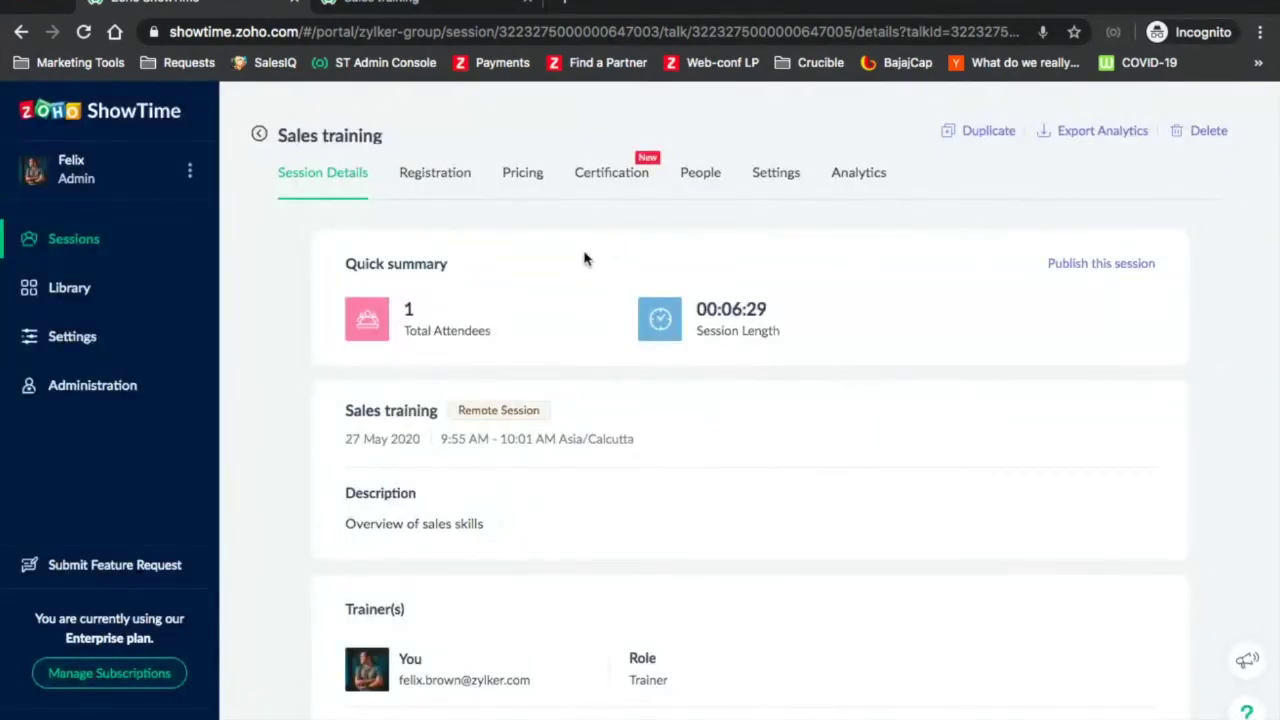
Submit a four-star rating with the feedback "Very good" as the attendee, and close the attendee's browser tab
click(430, 10)
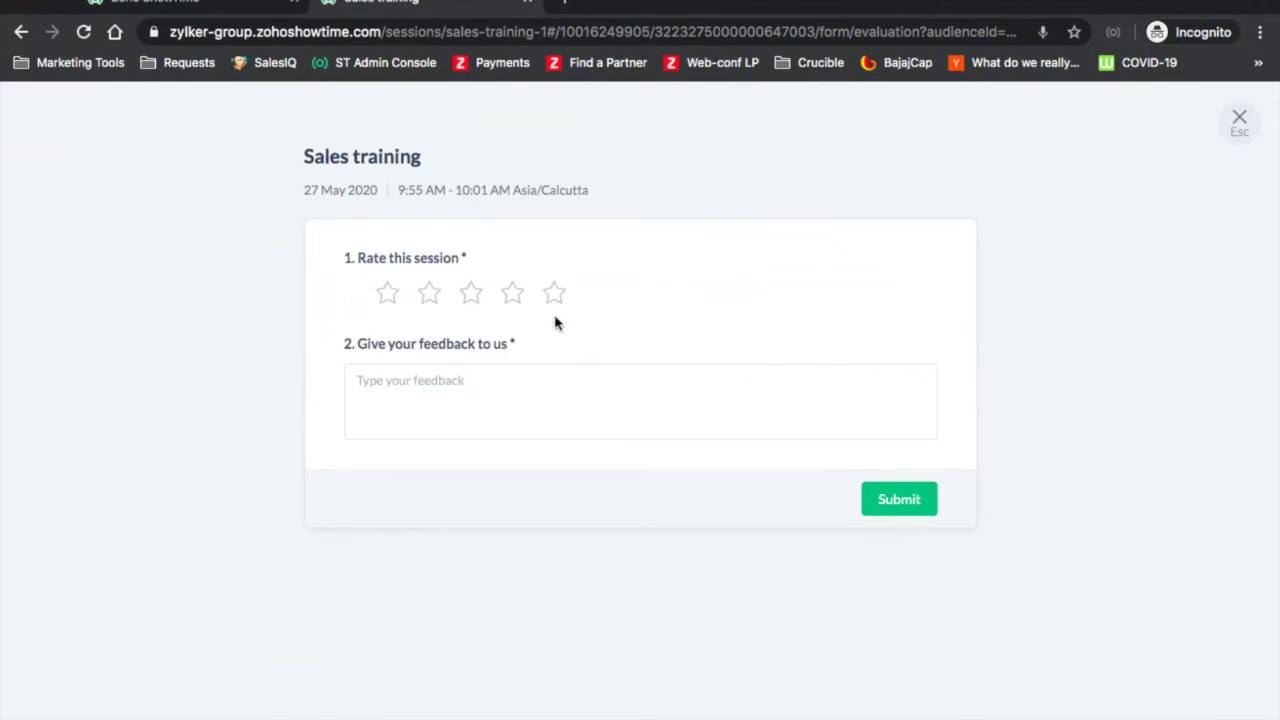
click(525, 306)
click(481, 394)
text(Very good)
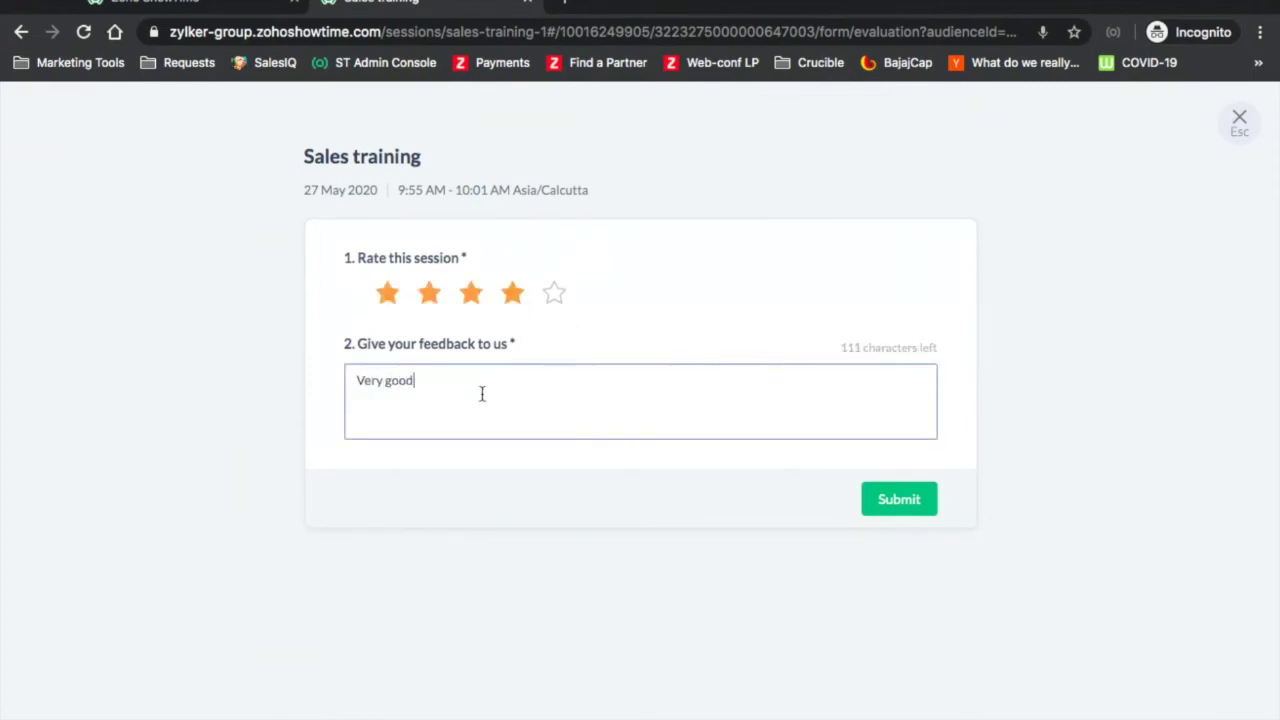
click(899, 499)
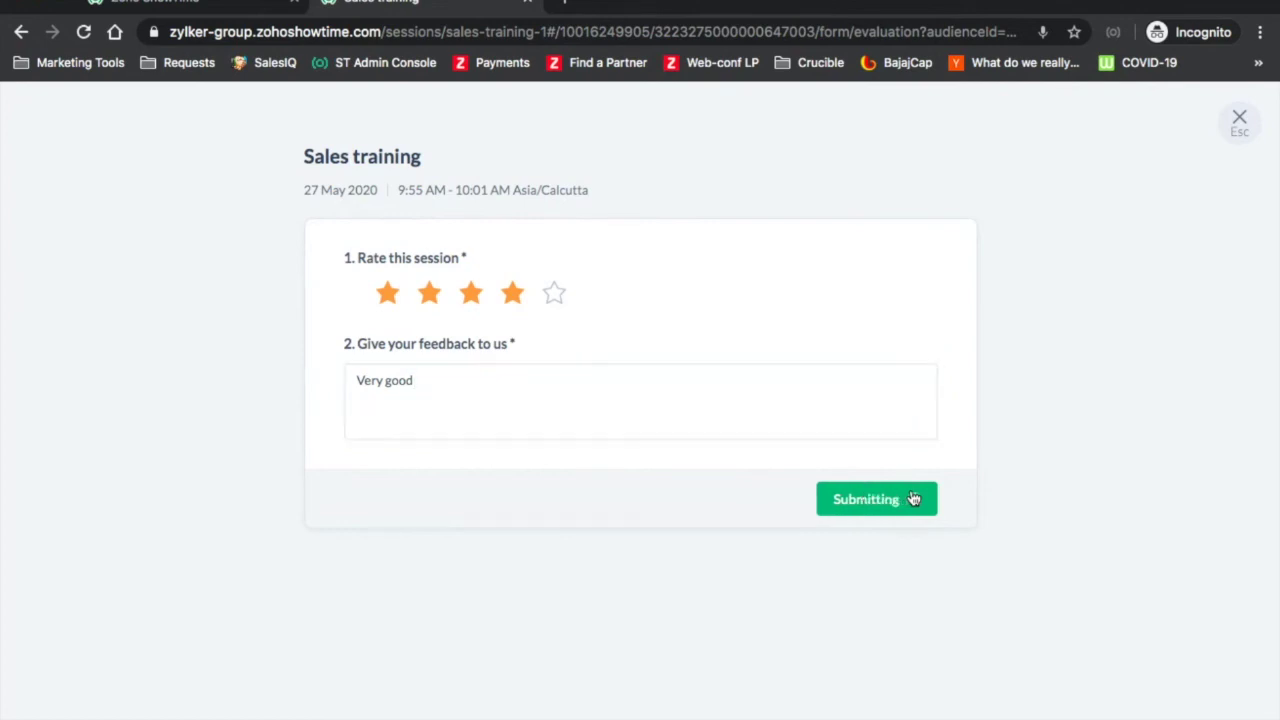
click(528, 3)
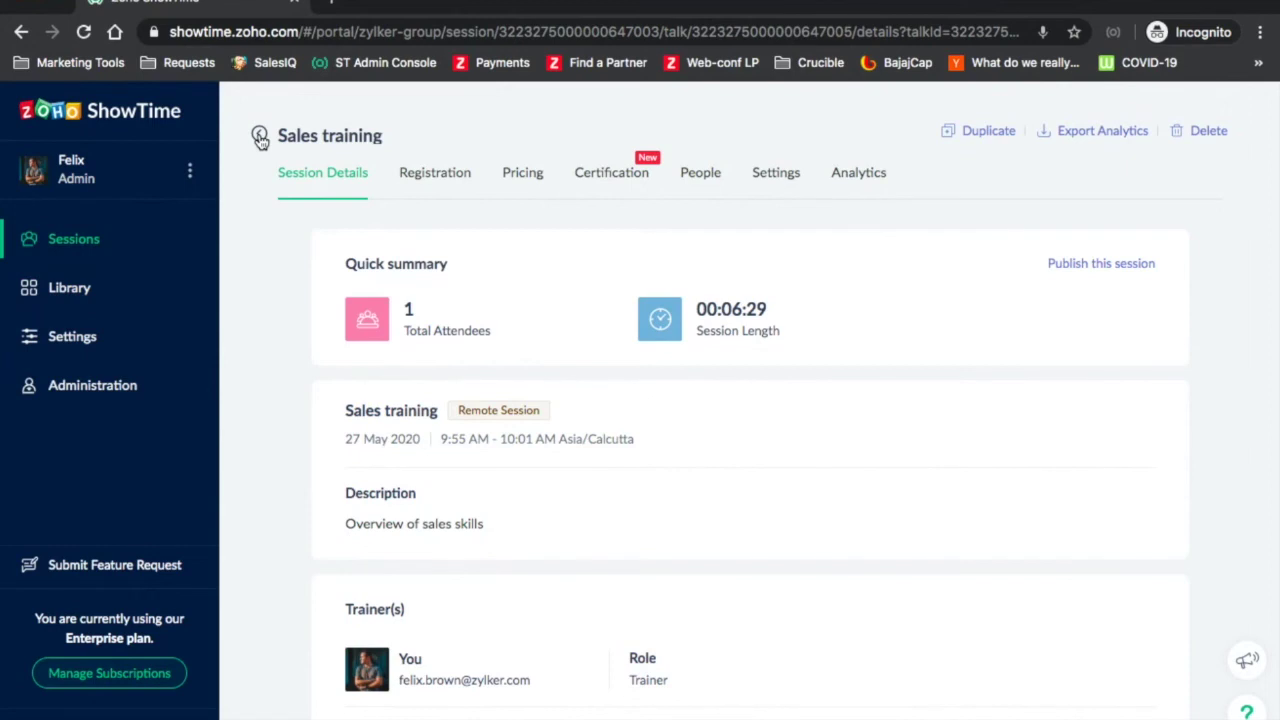
Return to the session list and show the past sessions sorted by attendees count
click(261, 140)
click(469, 181)
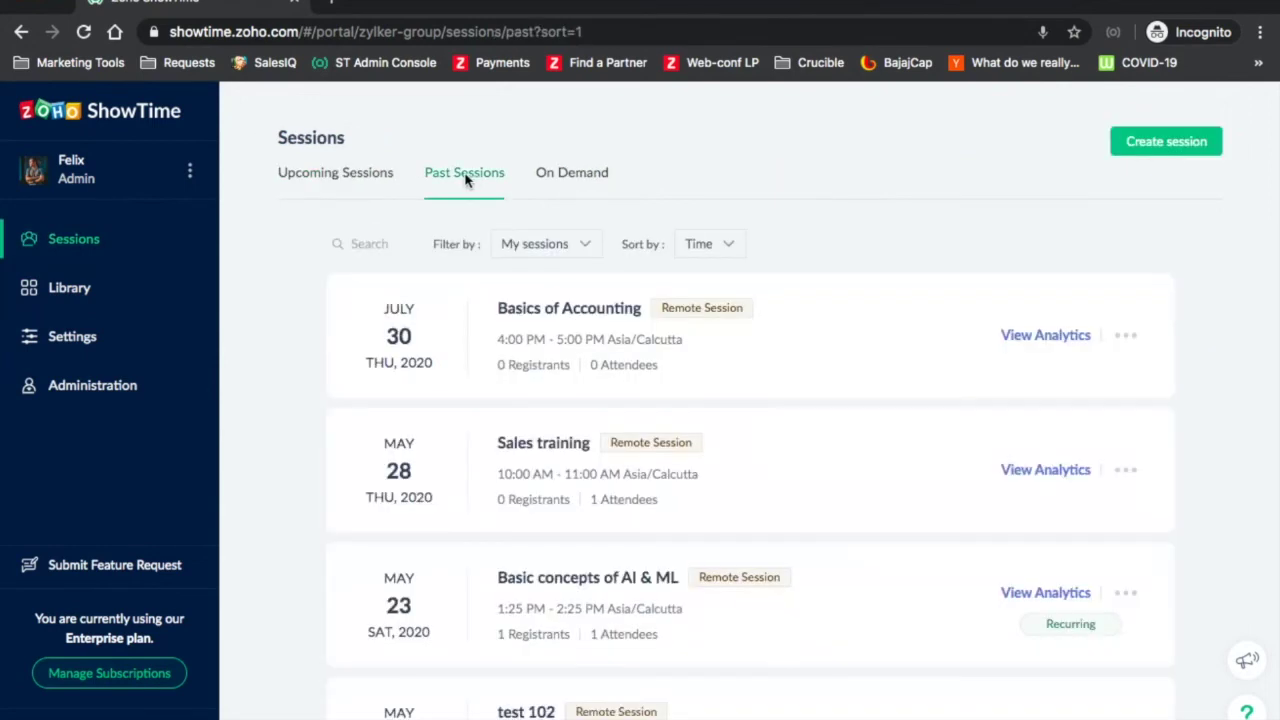
click(722, 246)
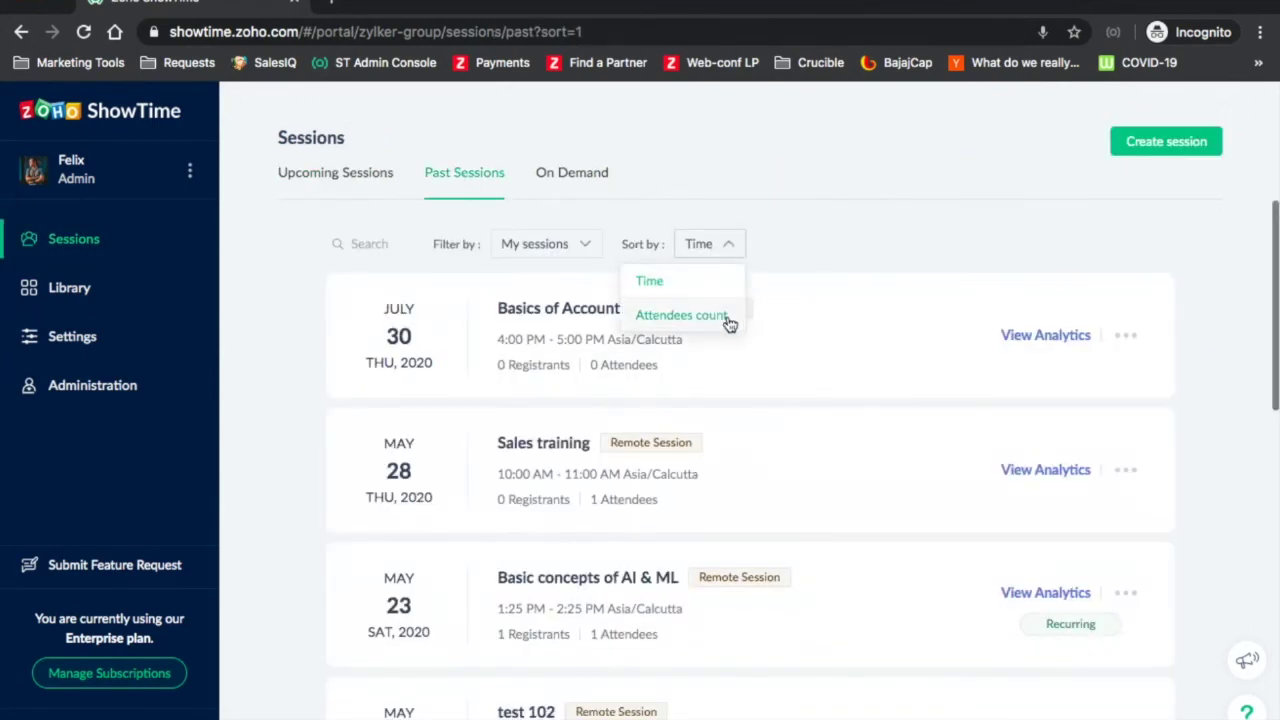
click(729, 323)
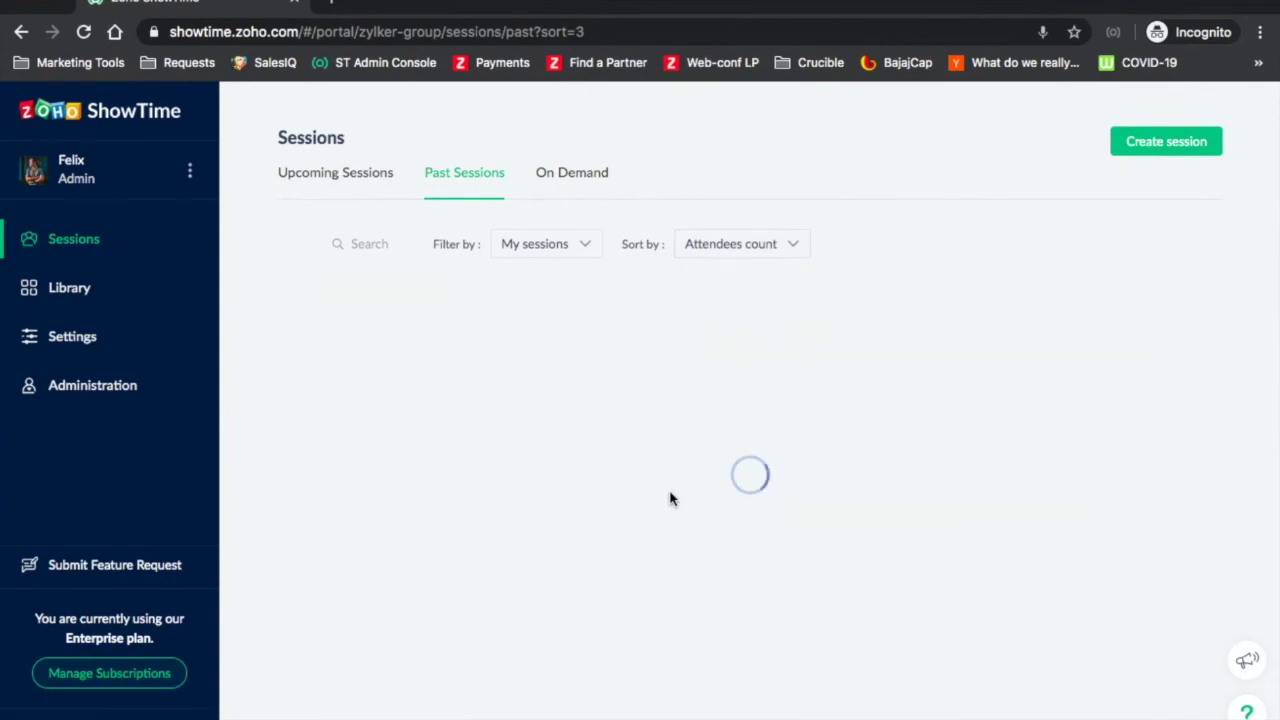
Open the past session "A study of the Seasons and Emotions" and review its analytics overview on engagement, evaluation, questions and polls
scroll(672, 500, down, 3)
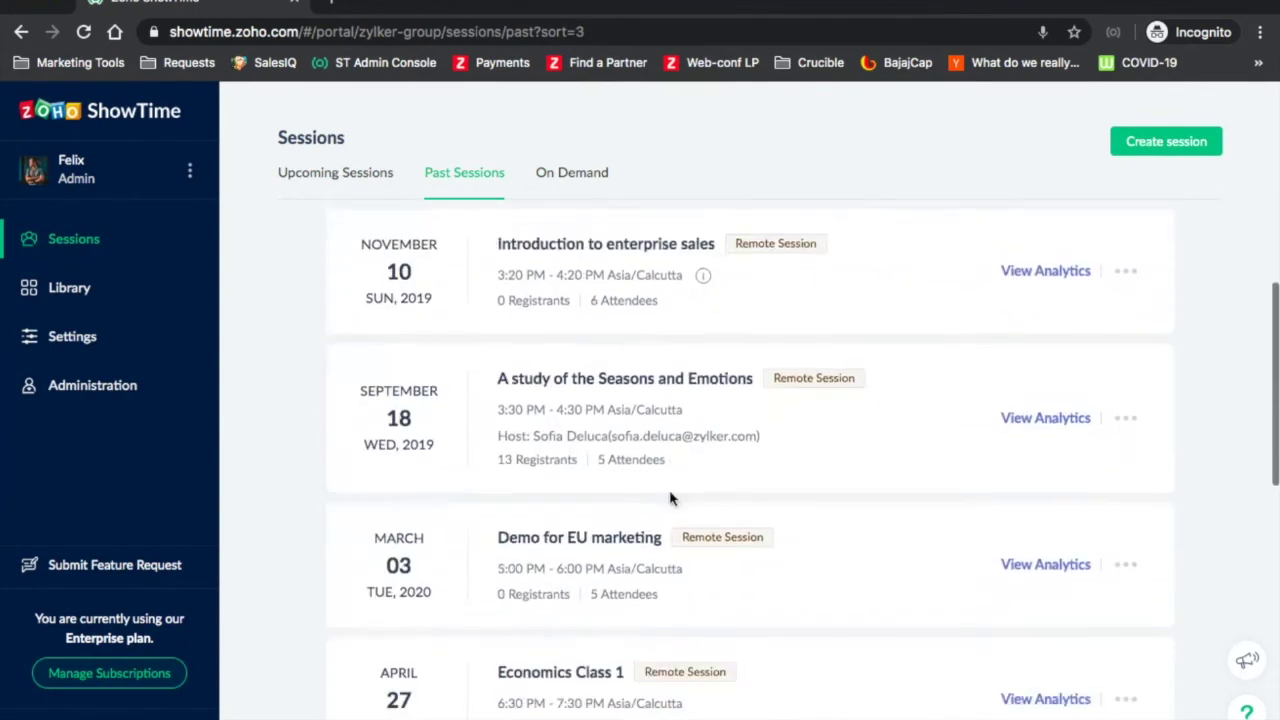
click(592, 390)
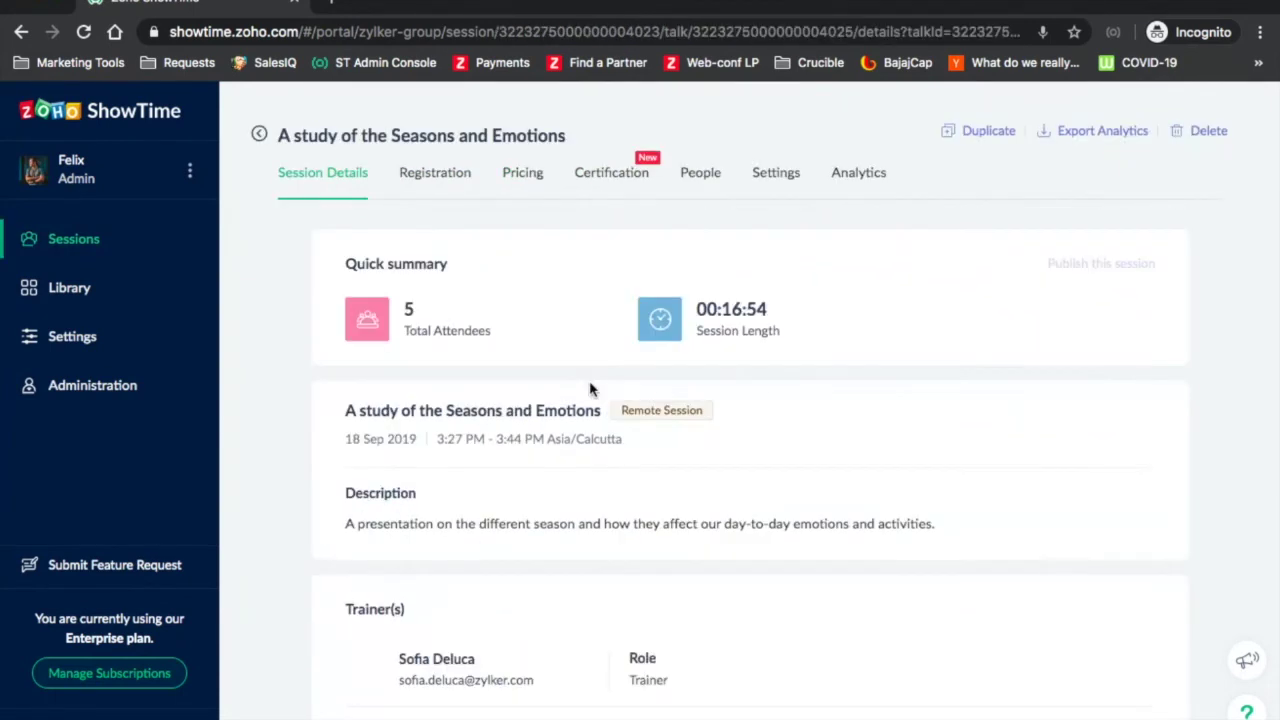
click(860, 180)
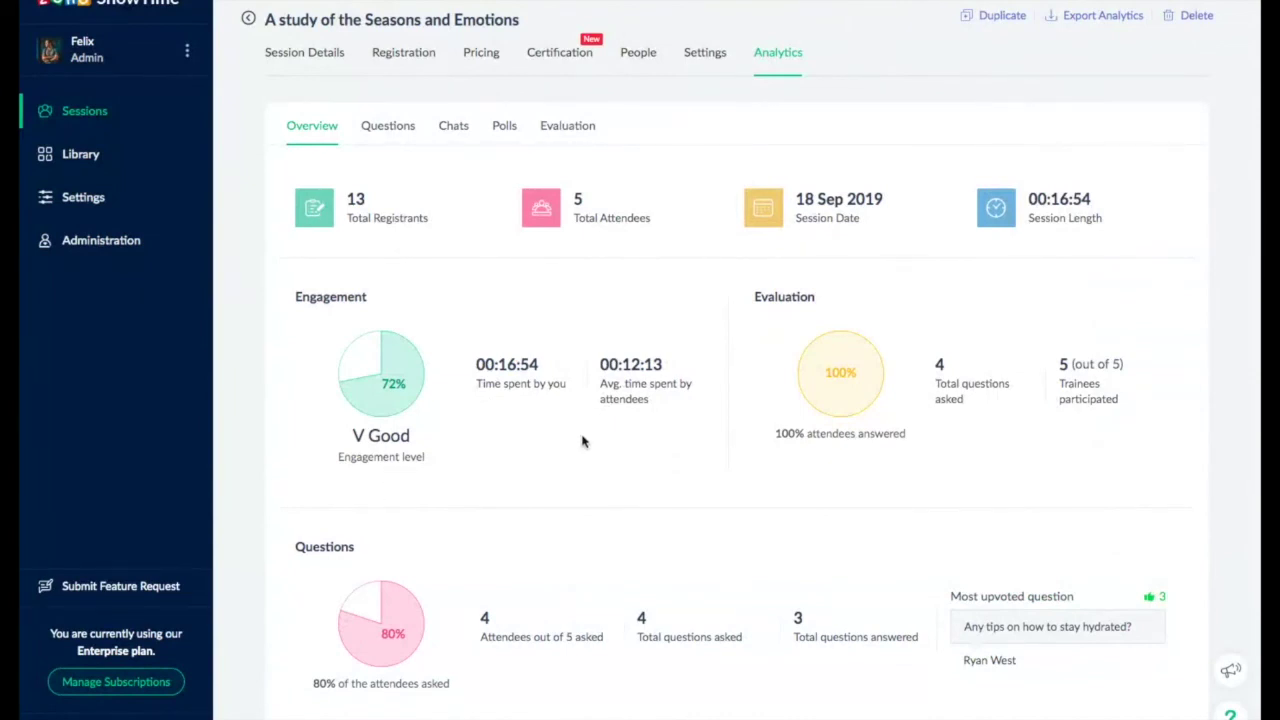
scroll(583, 441, down, 5)
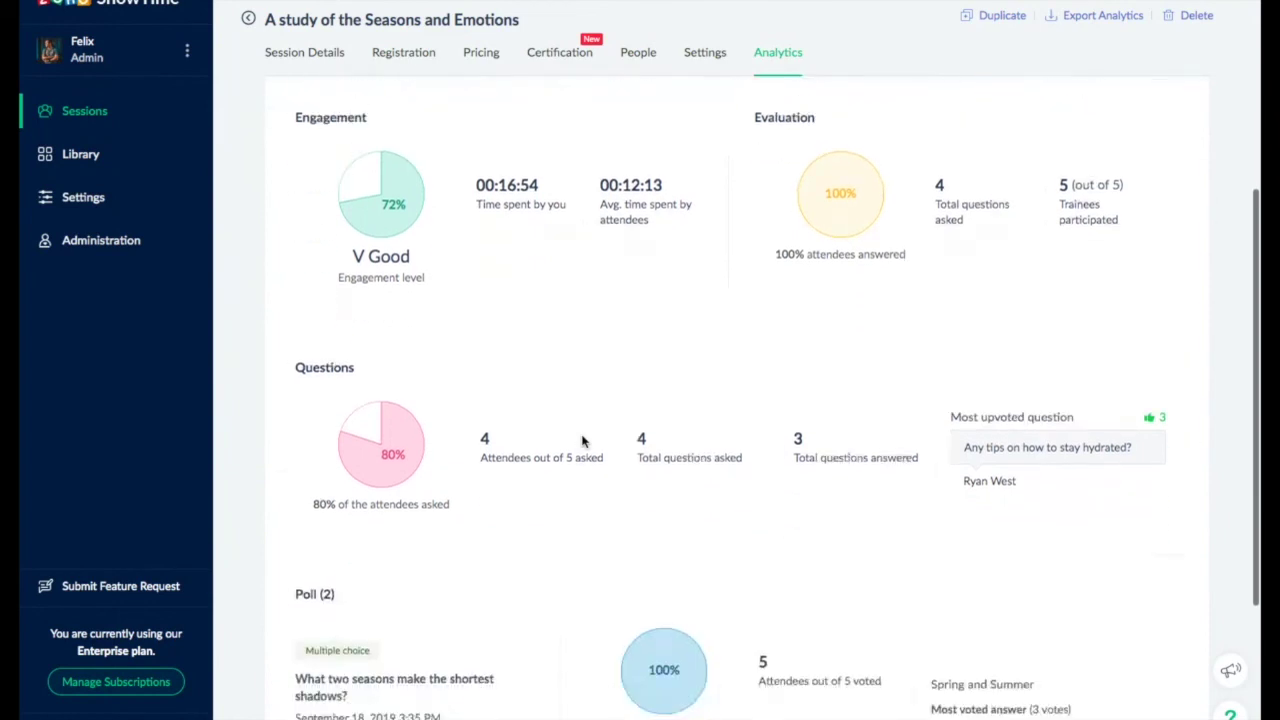
scroll(585, 439, down, 2)
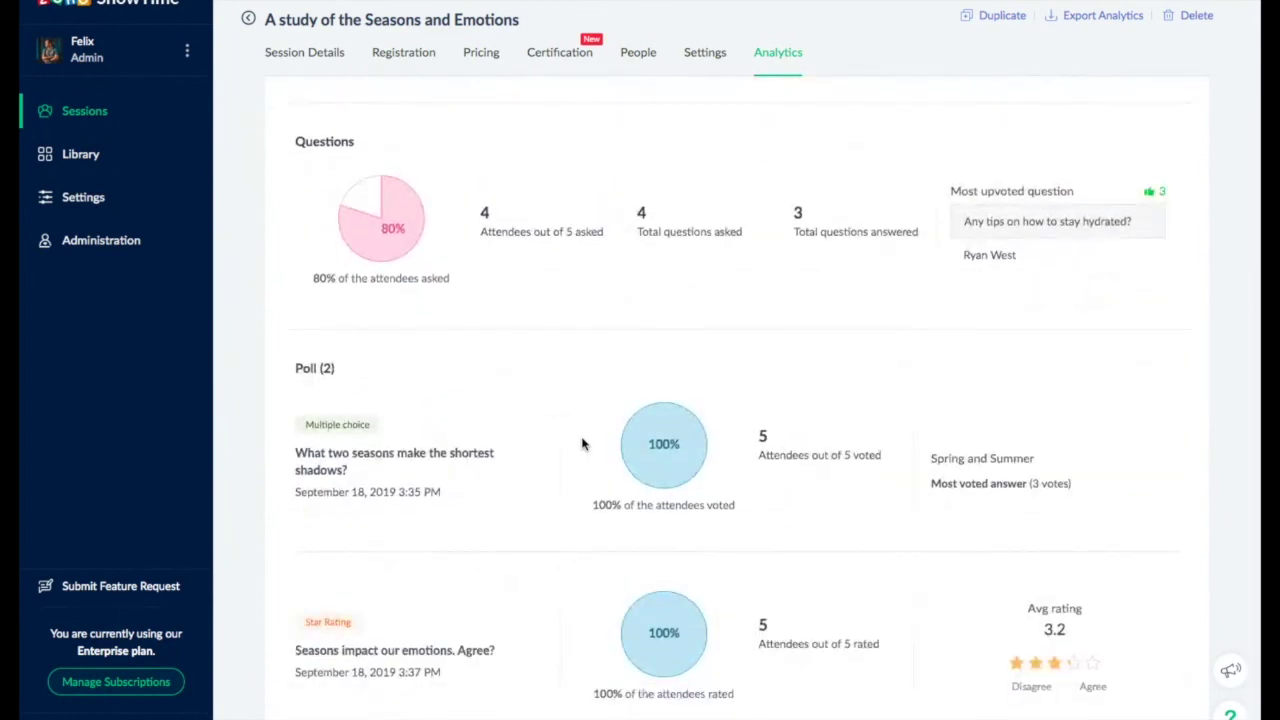
scroll(583, 442, up, 7)
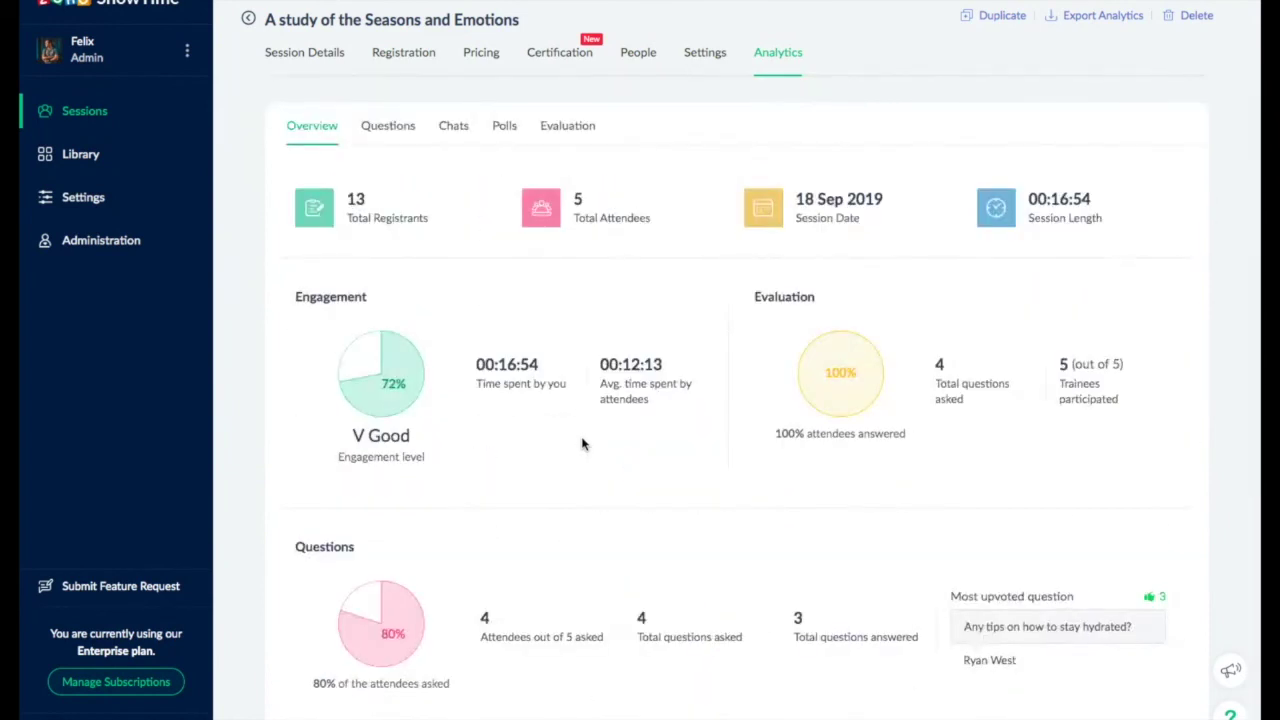
Read through the attendees' questions and the trainer's answers in the session's analytics
click(385, 127)
scroll(718, 441, down, 2)
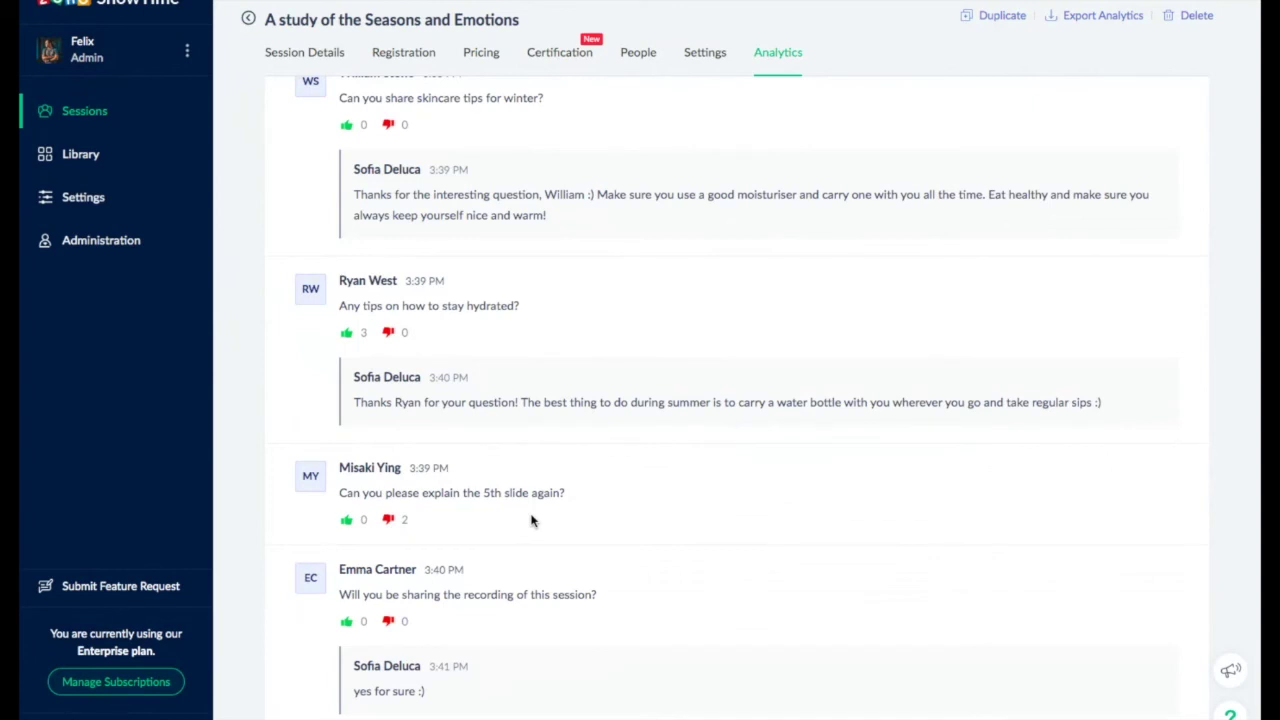
scroll(531, 520, up, 3)
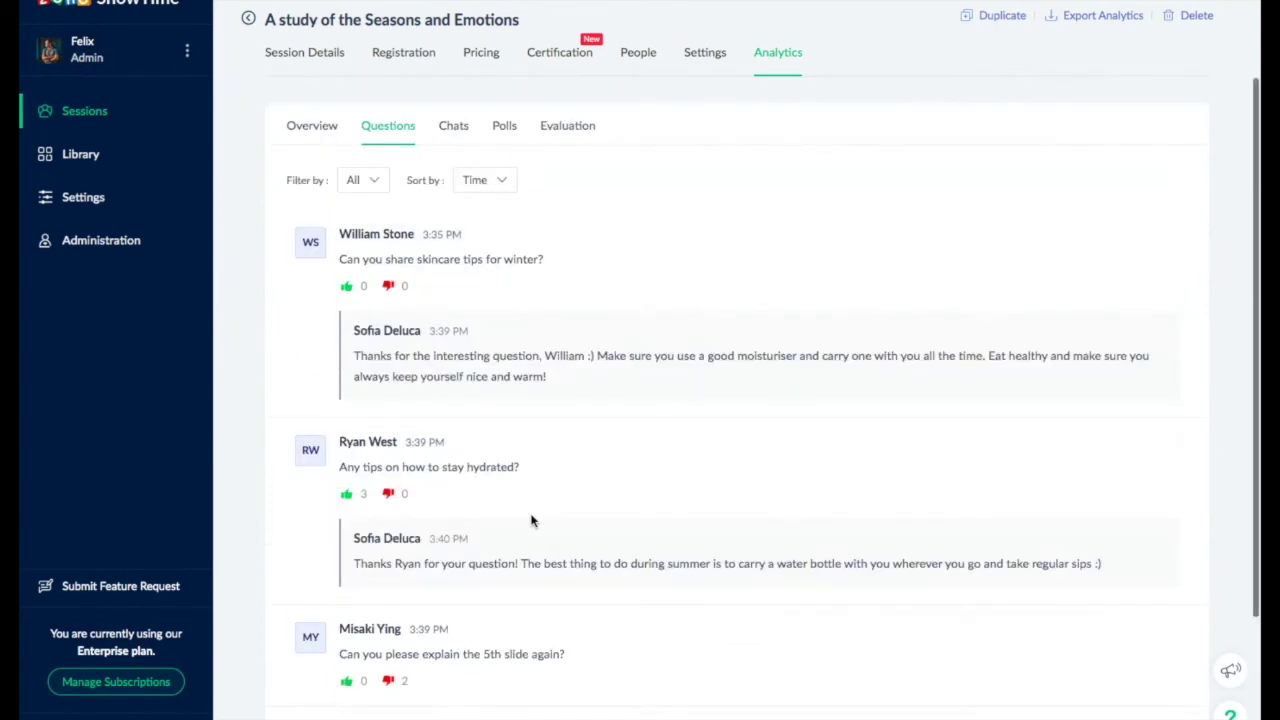
View the session's public chats and the detailed results of the poll "What two seasons make the shortest shadows?"
click(460, 126)
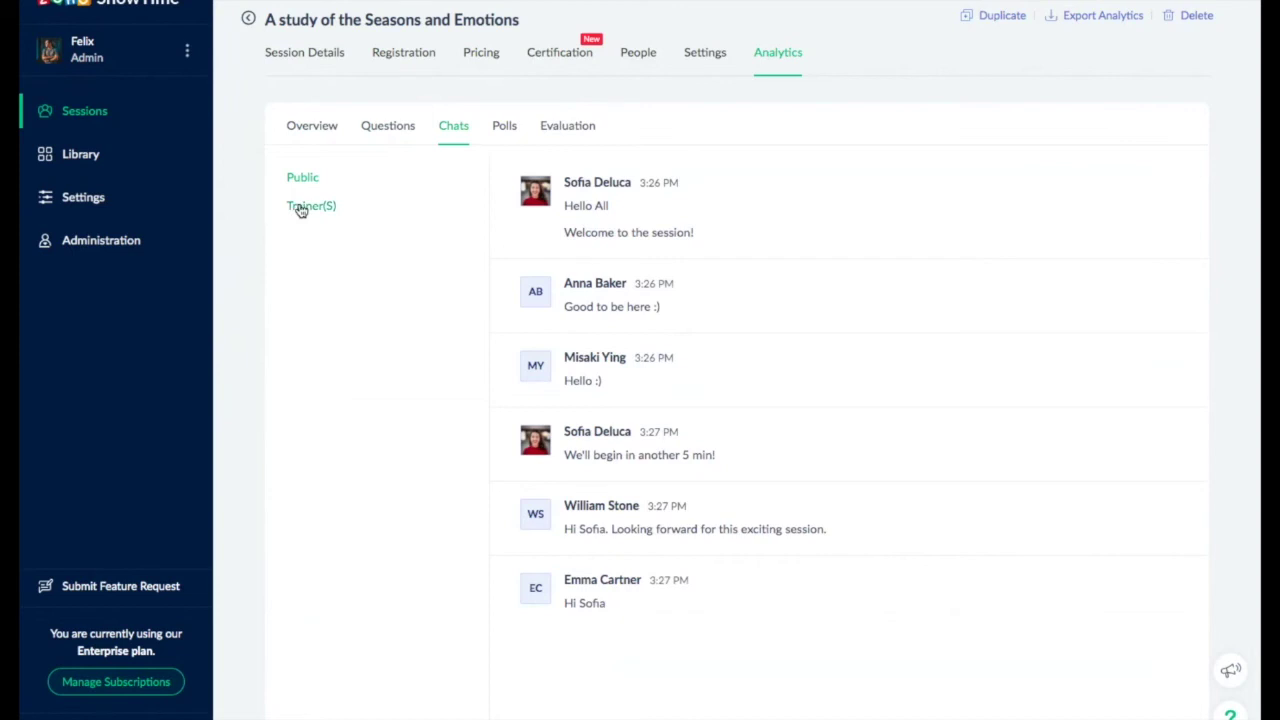
click(501, 121)
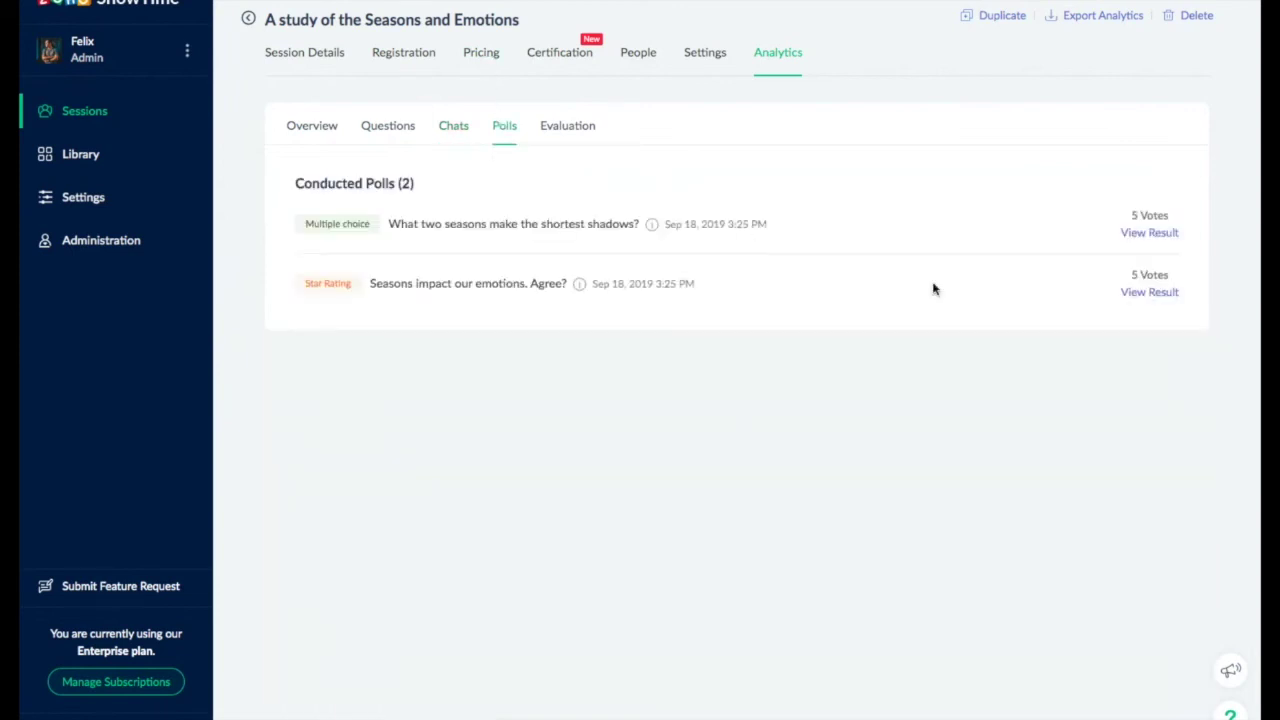
click(1150, 233)
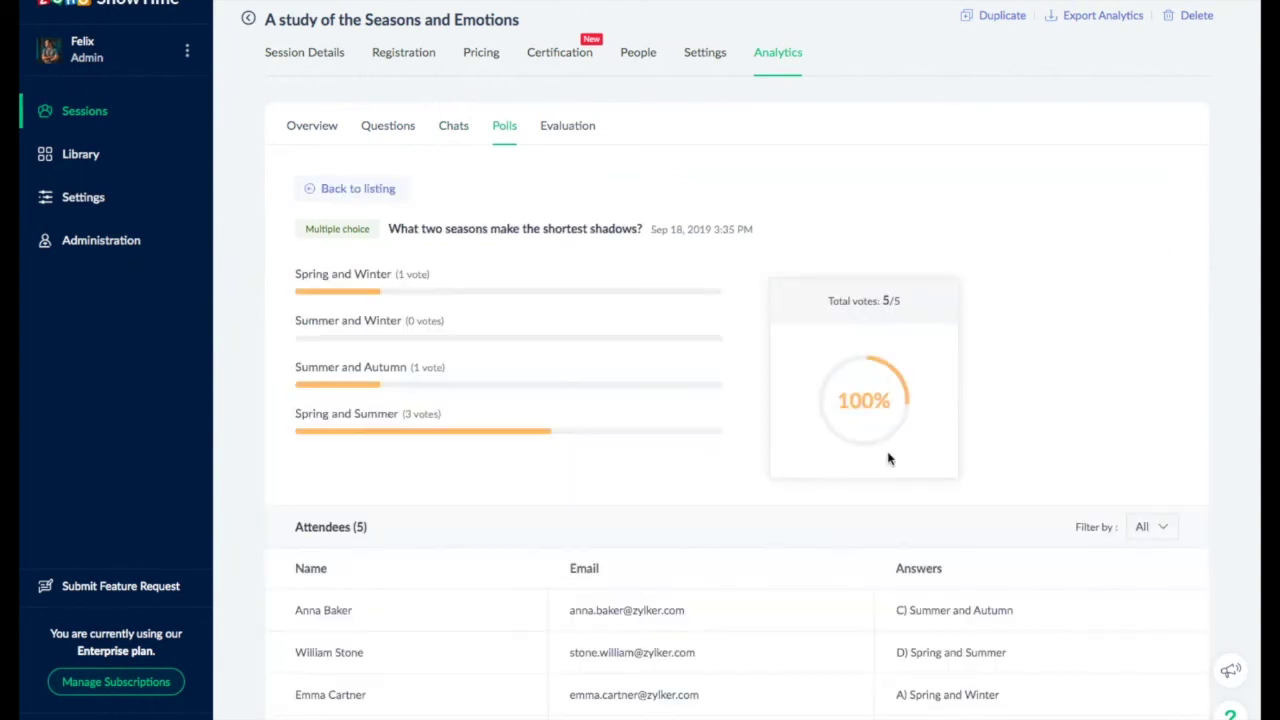
Check the attendees' individual poll answers, and review the session's evaluation results for "Rate this session" and the written feedback
scroll(883, 457, down, 1)
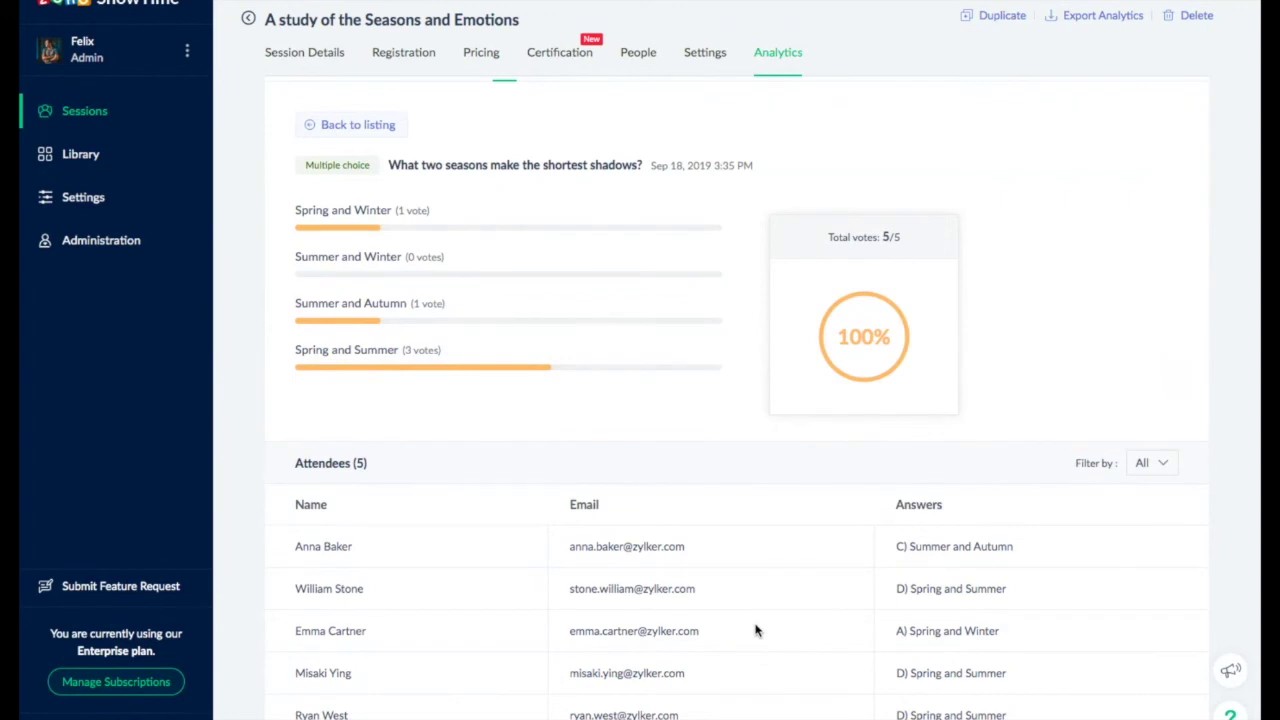
scroll(503, 140, up, 1)
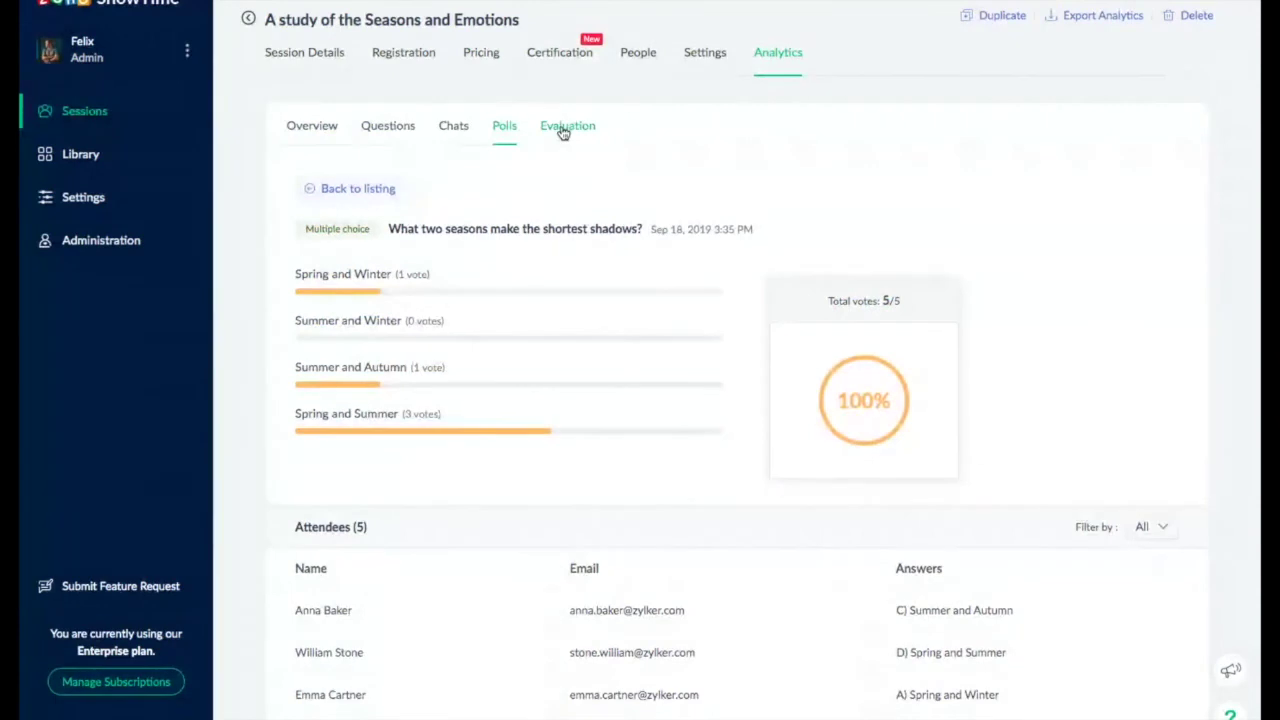
click(563, 130)
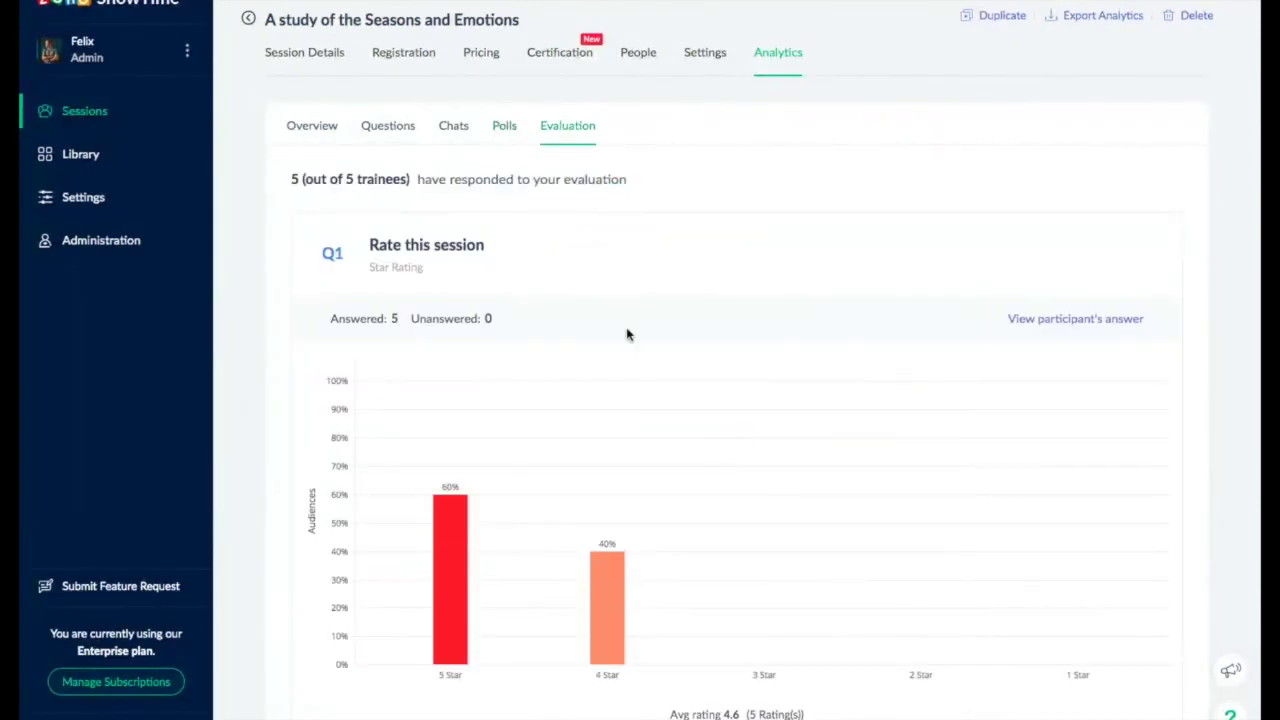
scroll(874, 487, down, 5)
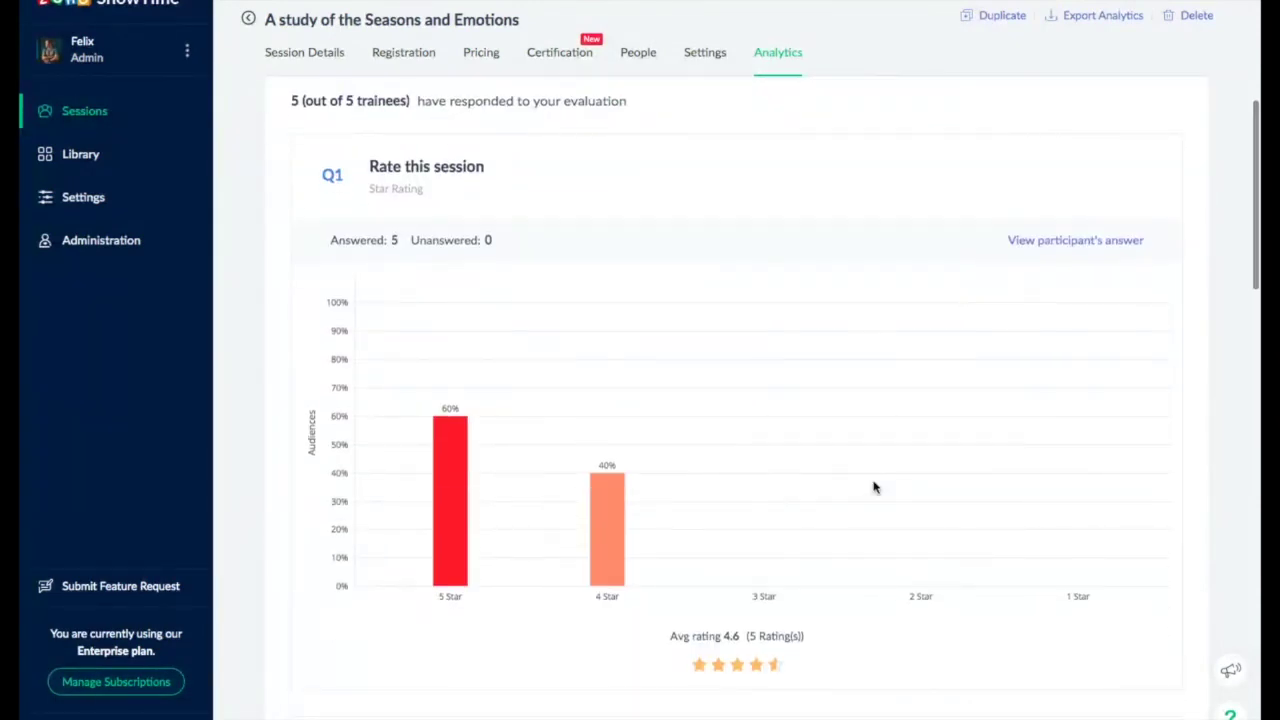
scroll(874, 487, down, 3)
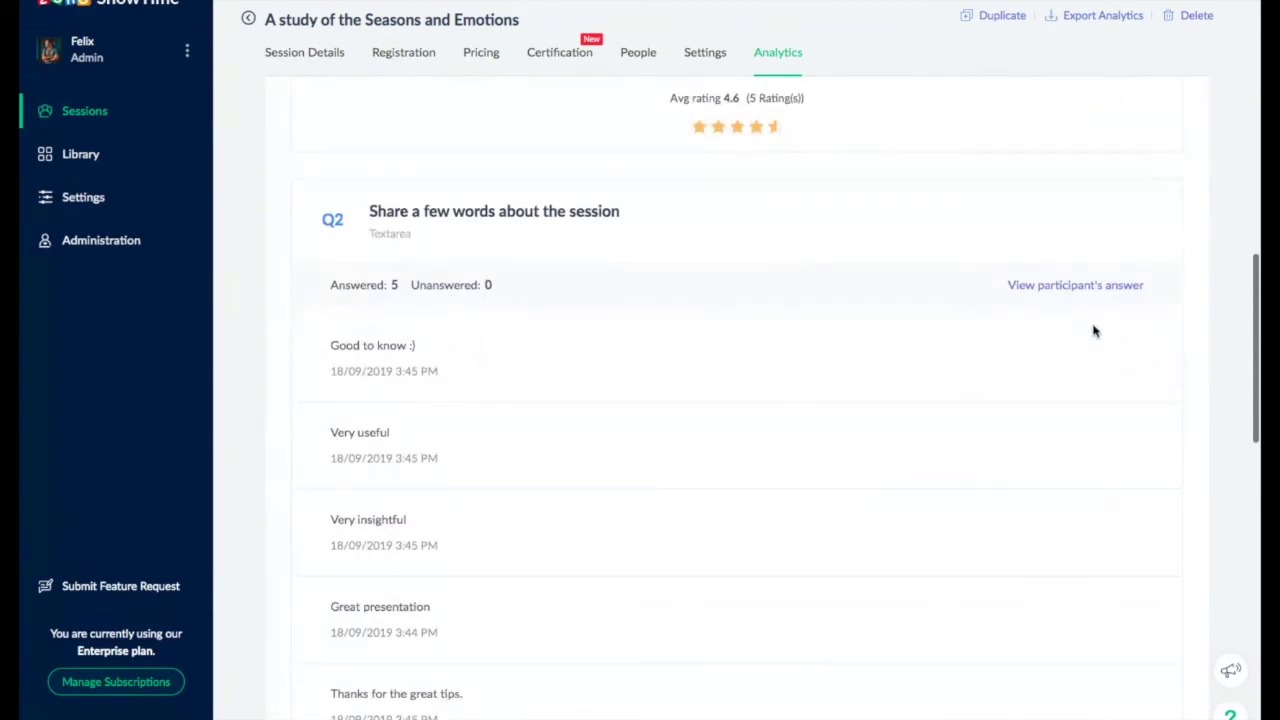
View each participant's answer to the evaluation question "Share a few words about the session", and return to the evaluation results
click(1059, 285)
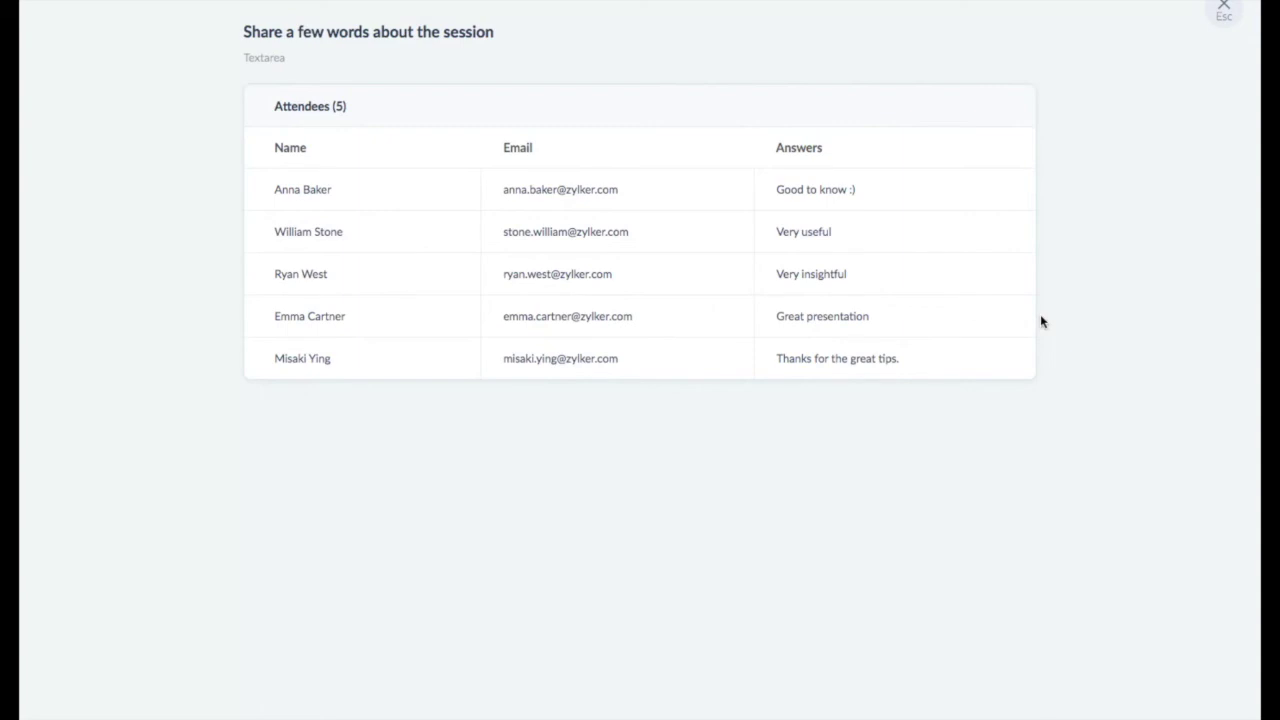
click(1216, 14)
scroll(760, 540, up, 5)
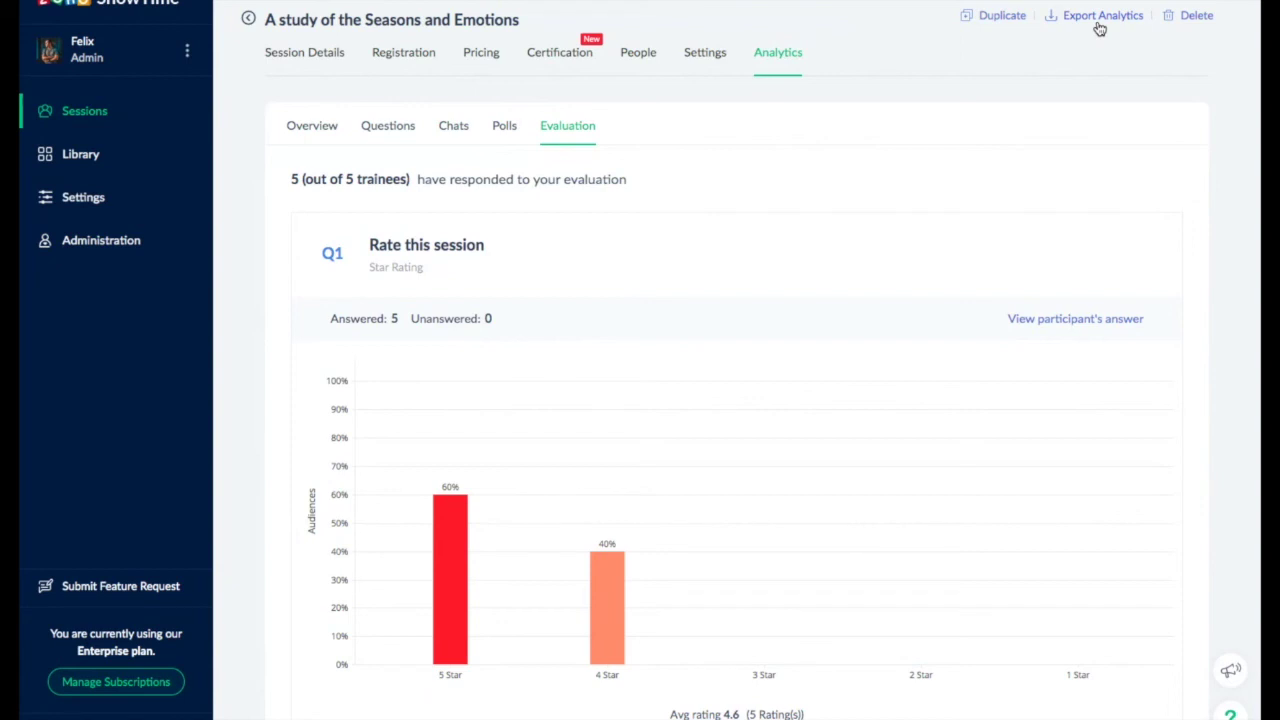
View the session details summary of "A study of the Seasons and Emotions", and go back to the past sessions list
click(292, 55)
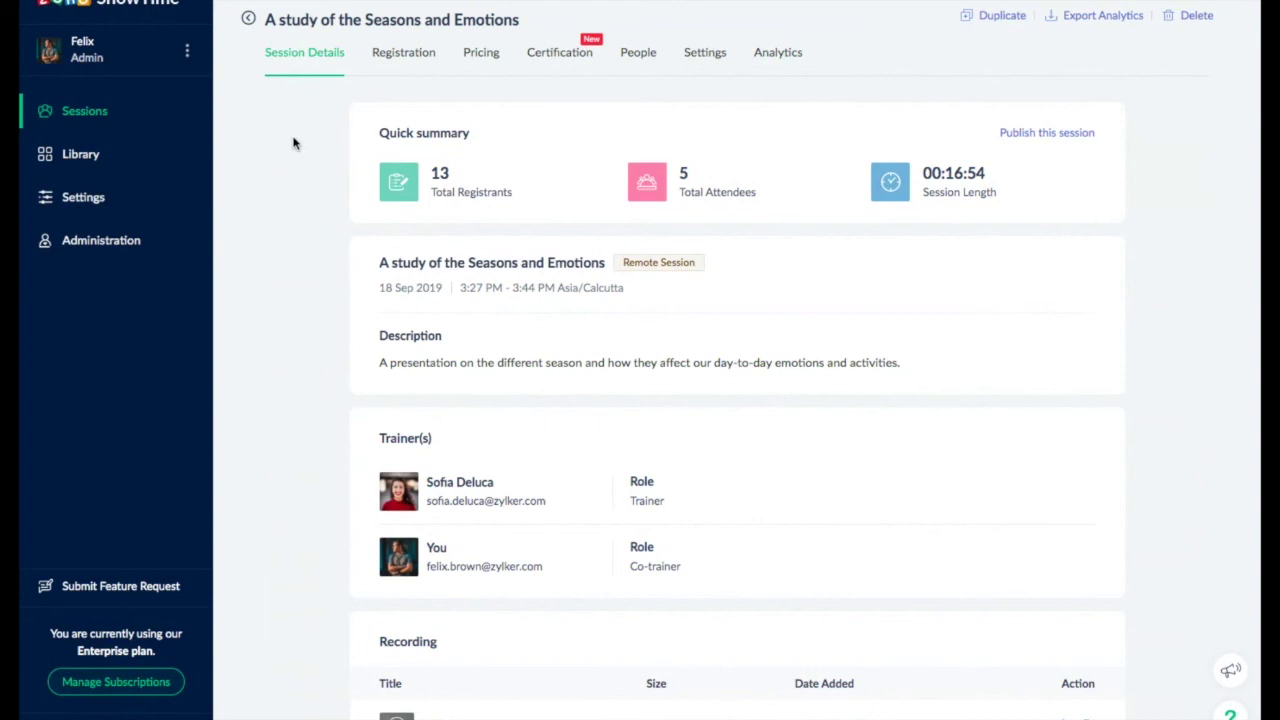
click(248, 19)
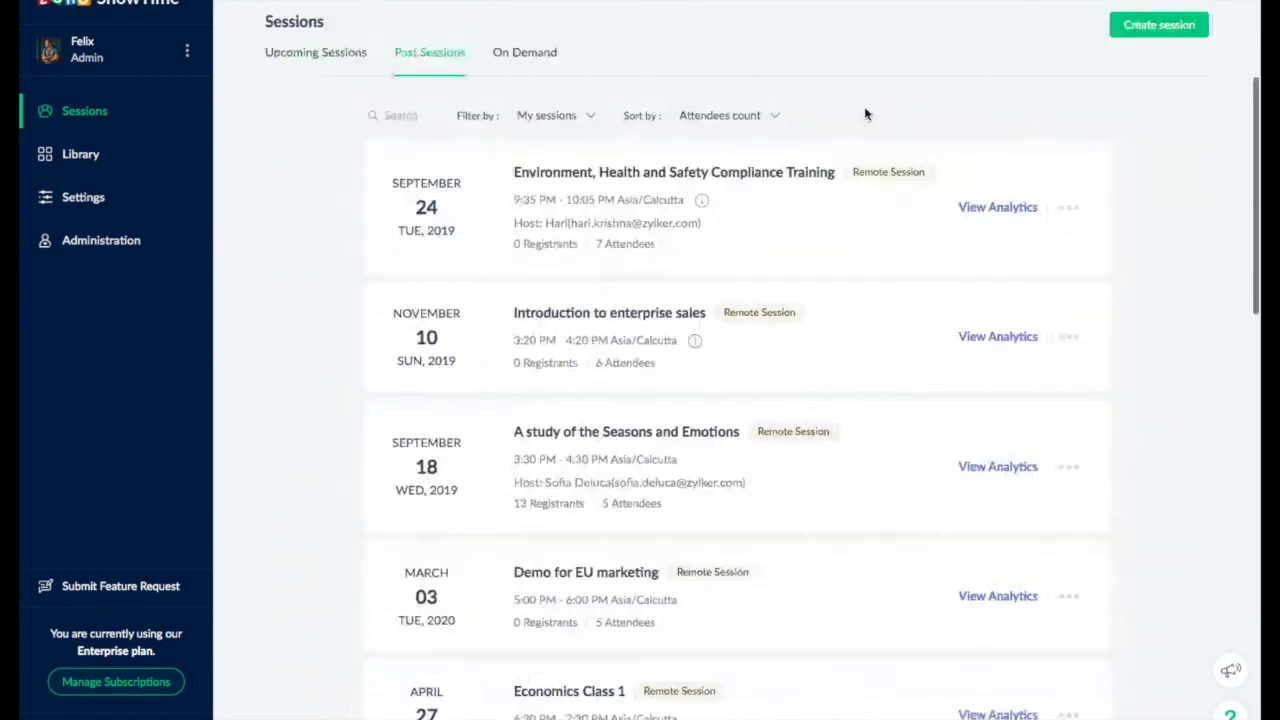
Create an On Demand session named "On-demand test" with the description "Description"
click(1143, 30)
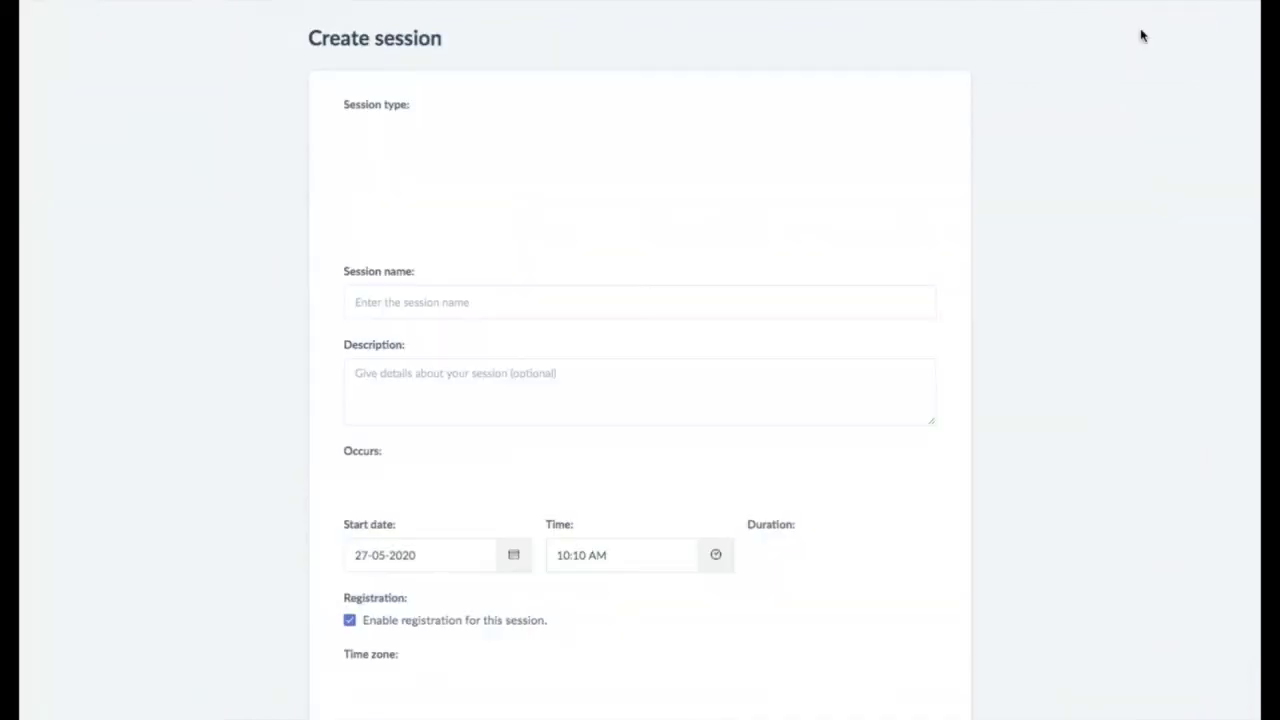
click(901, 181)
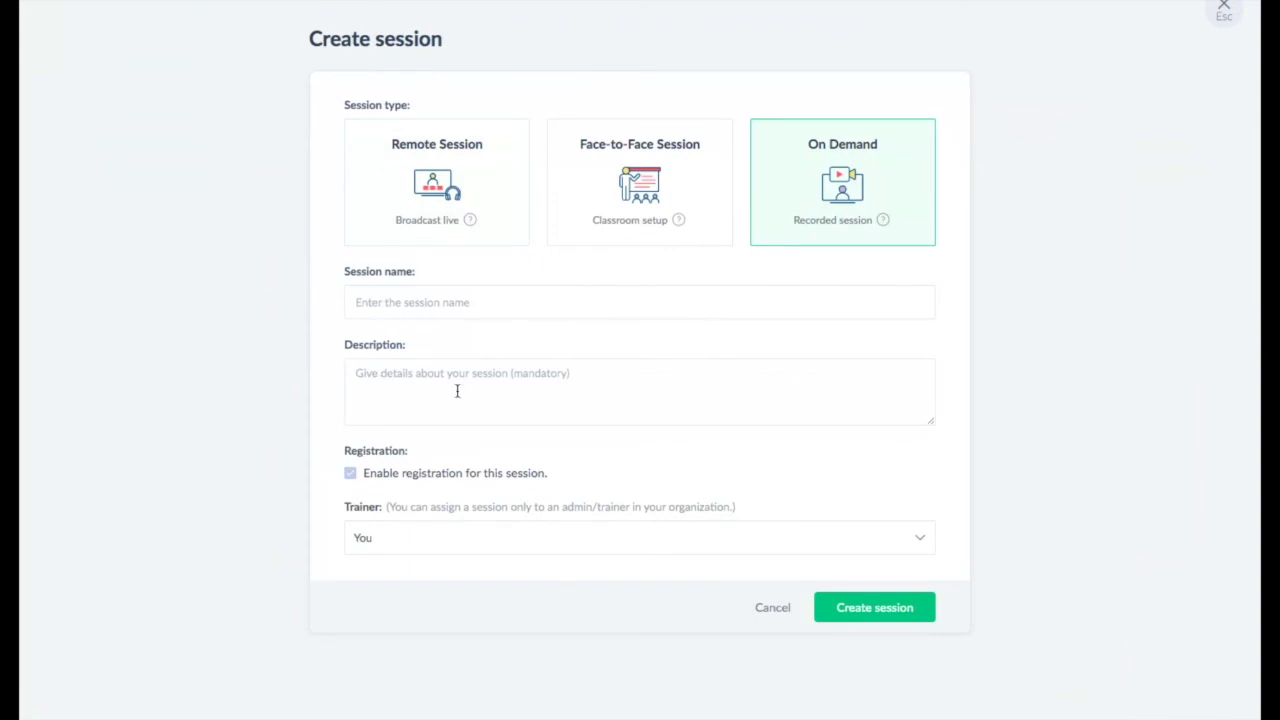
click(448, 308)
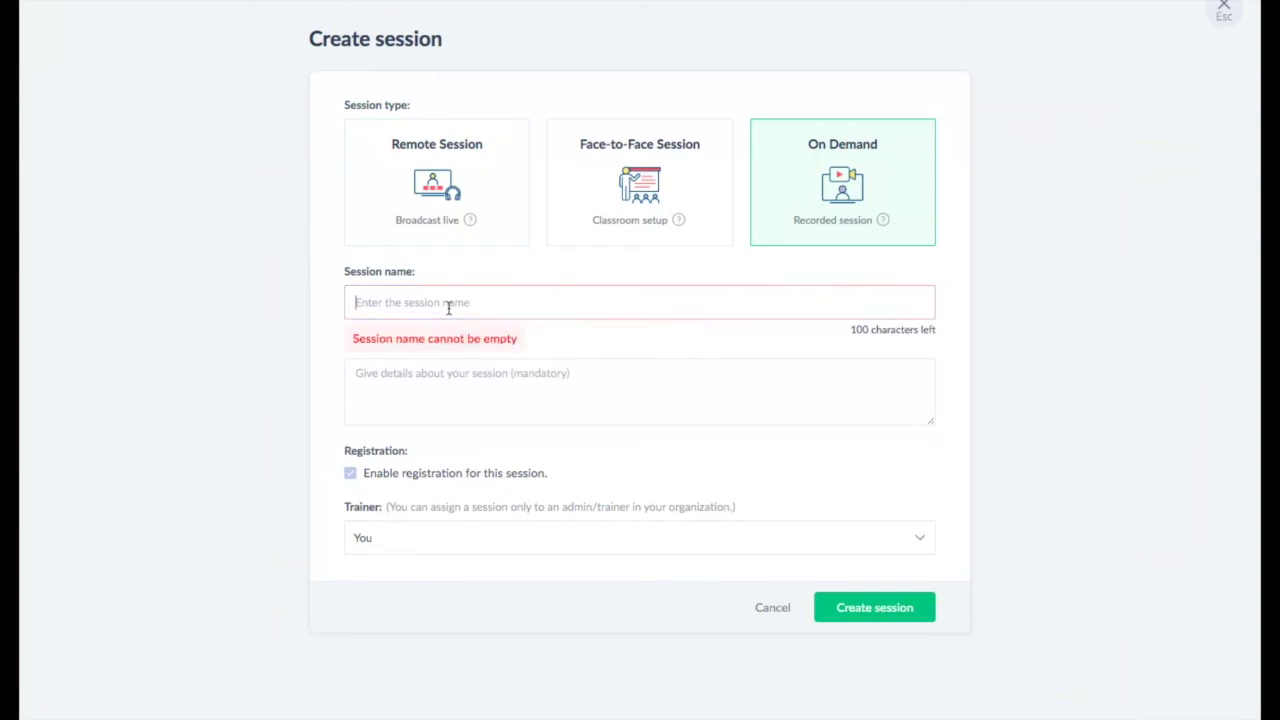
text(On-demand )
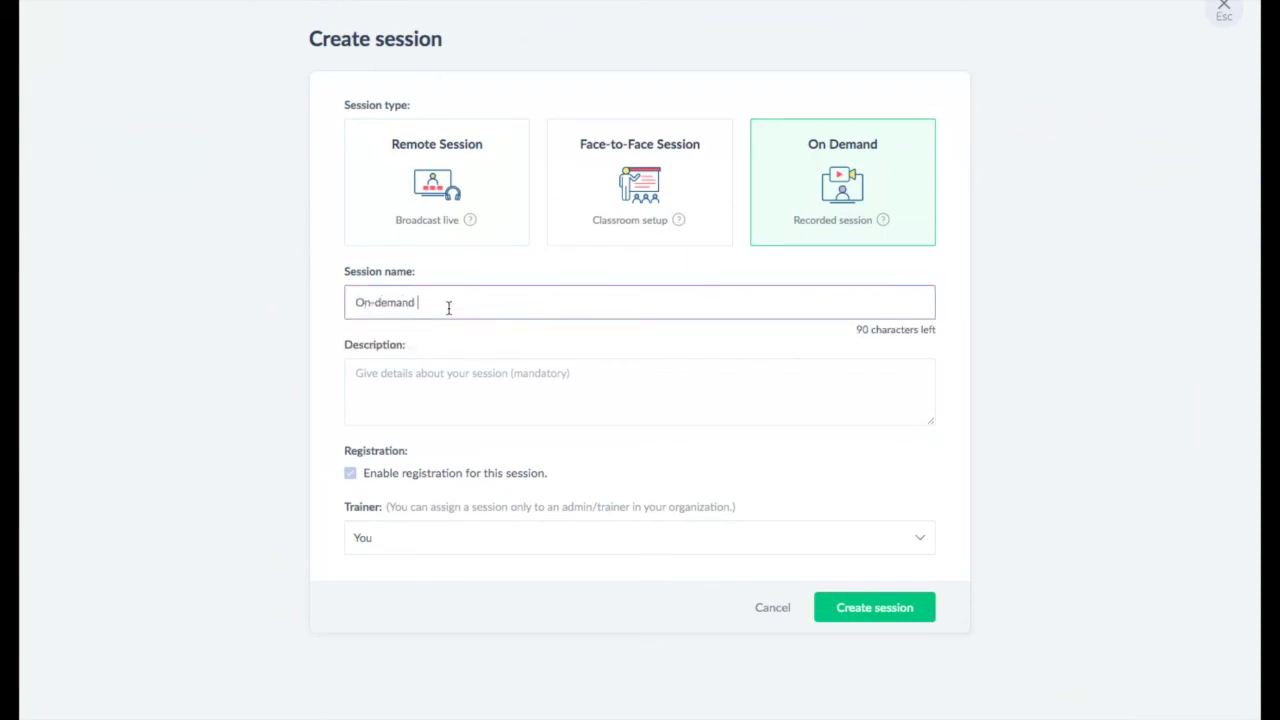
text(test)
key(Tab)
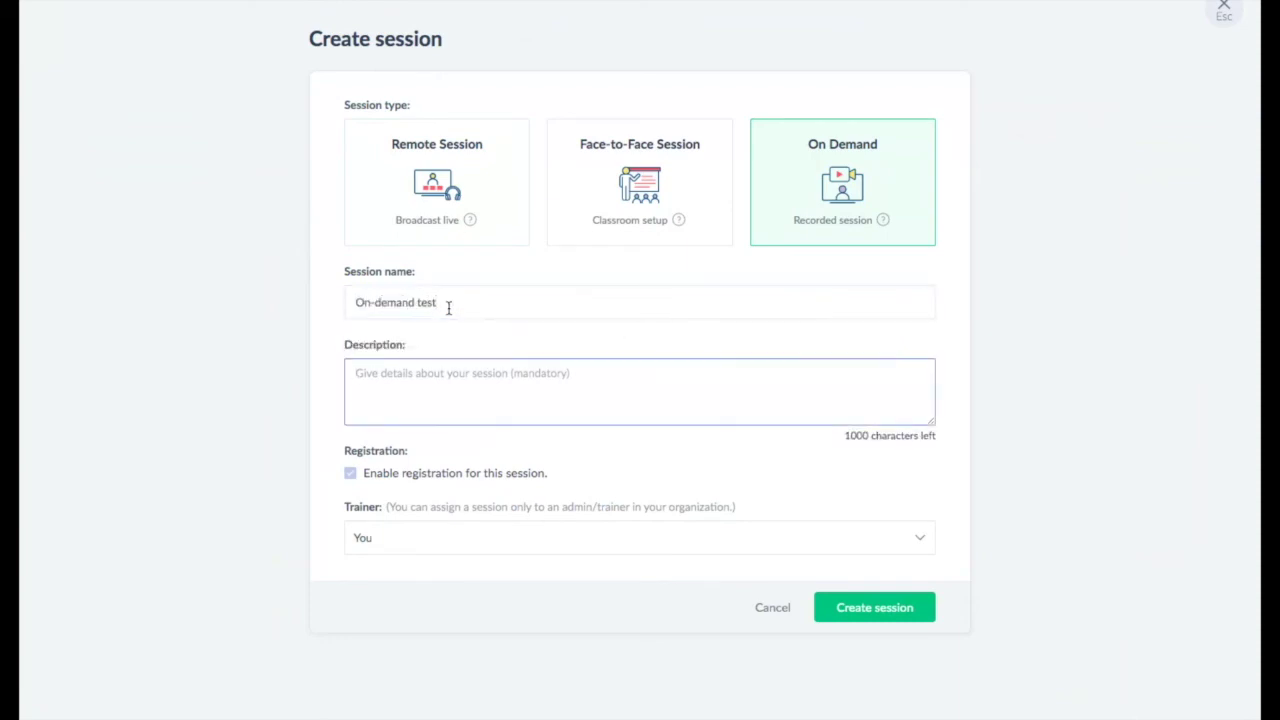
text(Description)
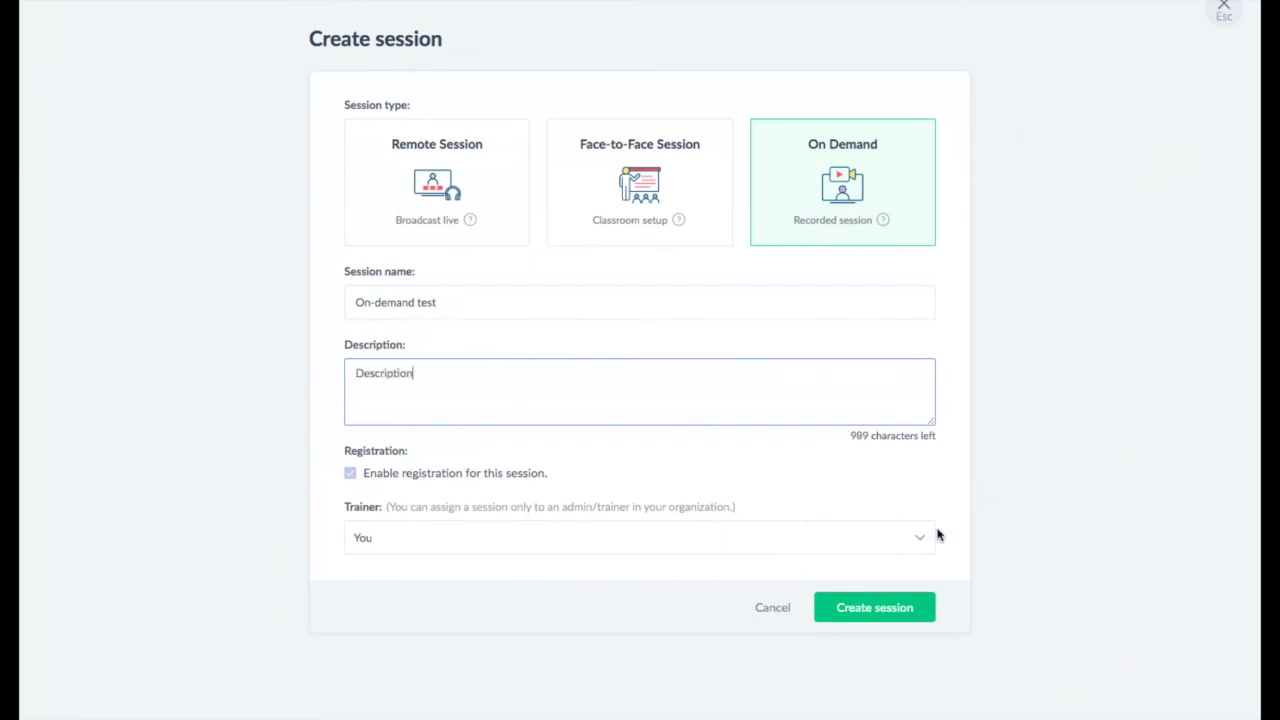
click(872, 608)
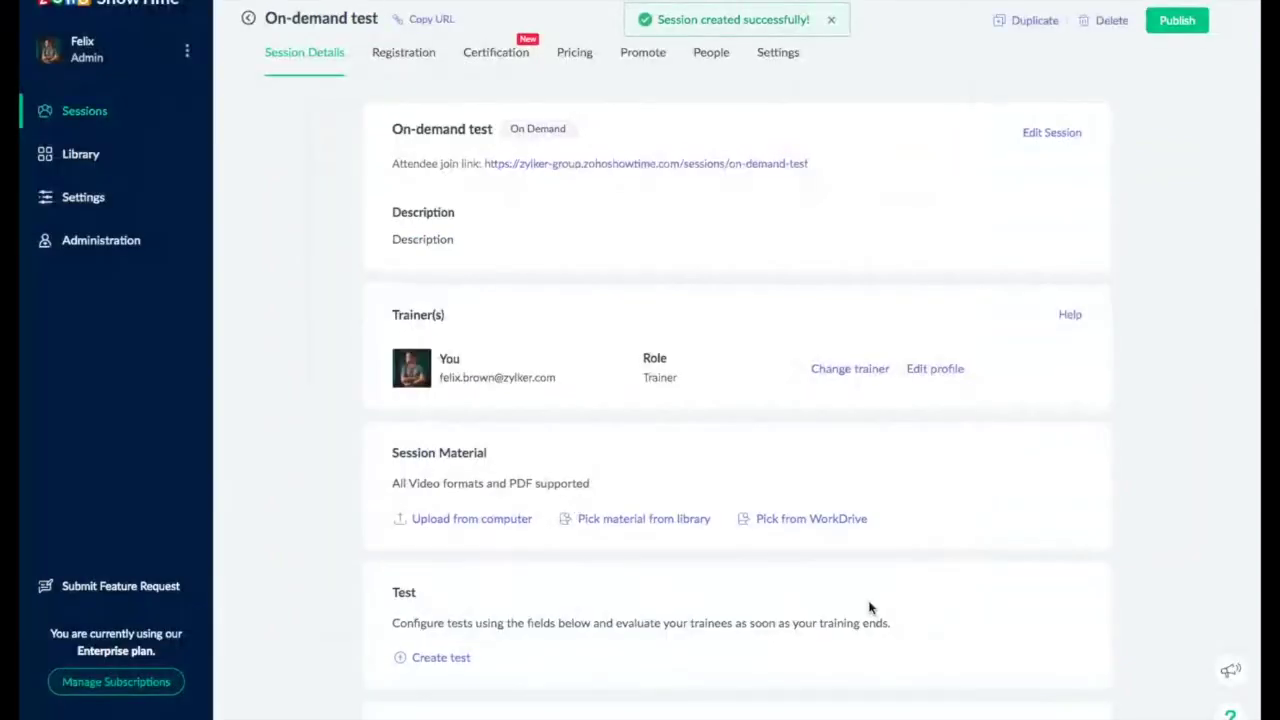
Look over the trainer, session material, test and handouts sections of the On-demand test session, and return to the sessions list
scroll(869, 607, down, 1)
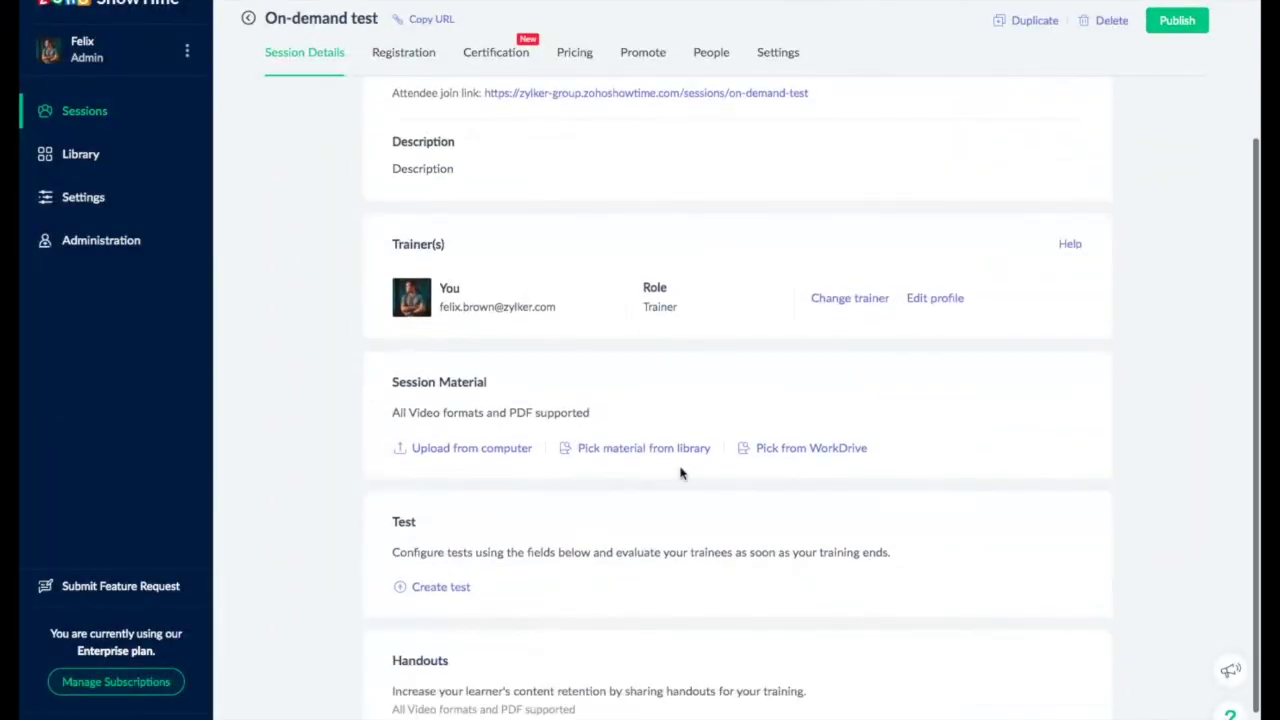
scroll(675, 470, up, 1)
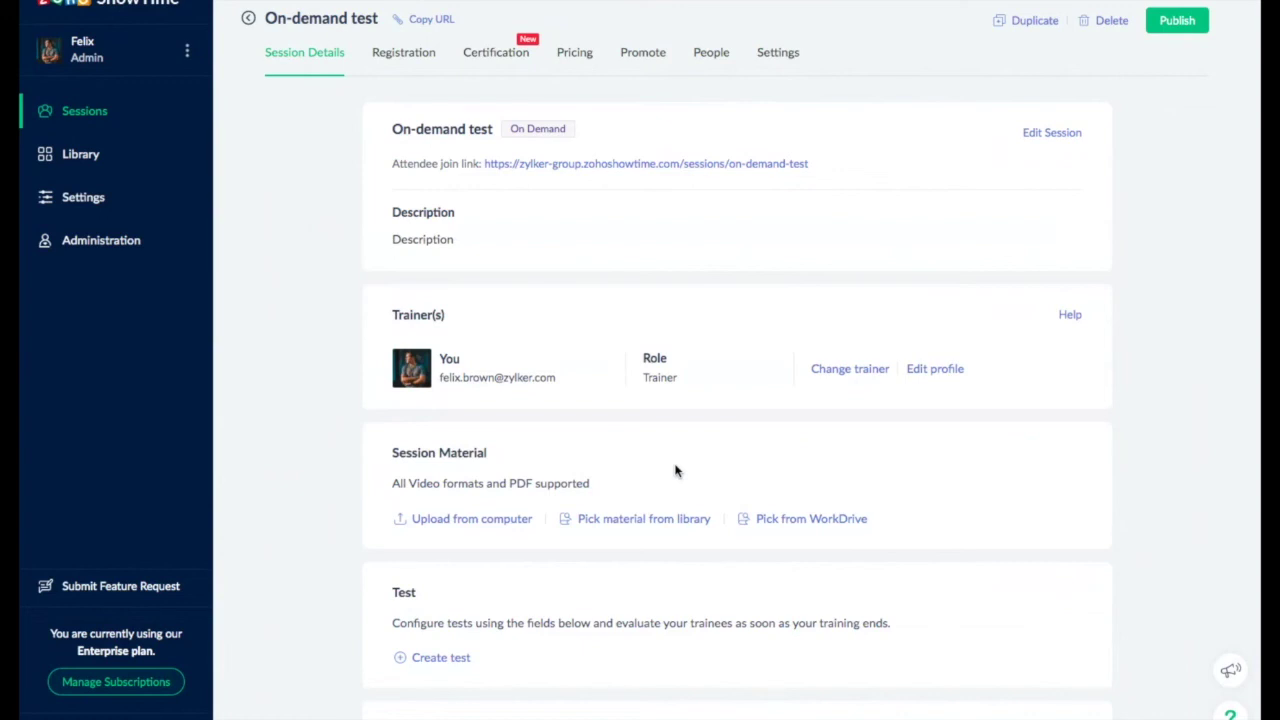
click(249, 21)
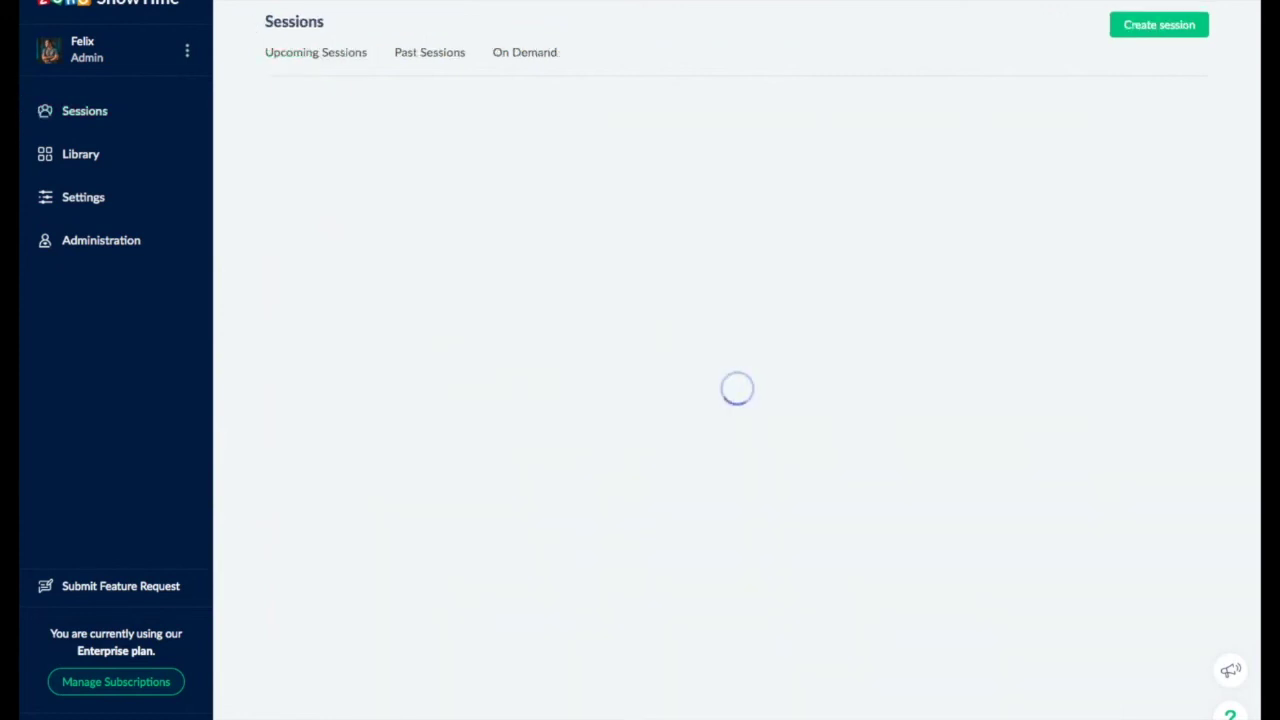